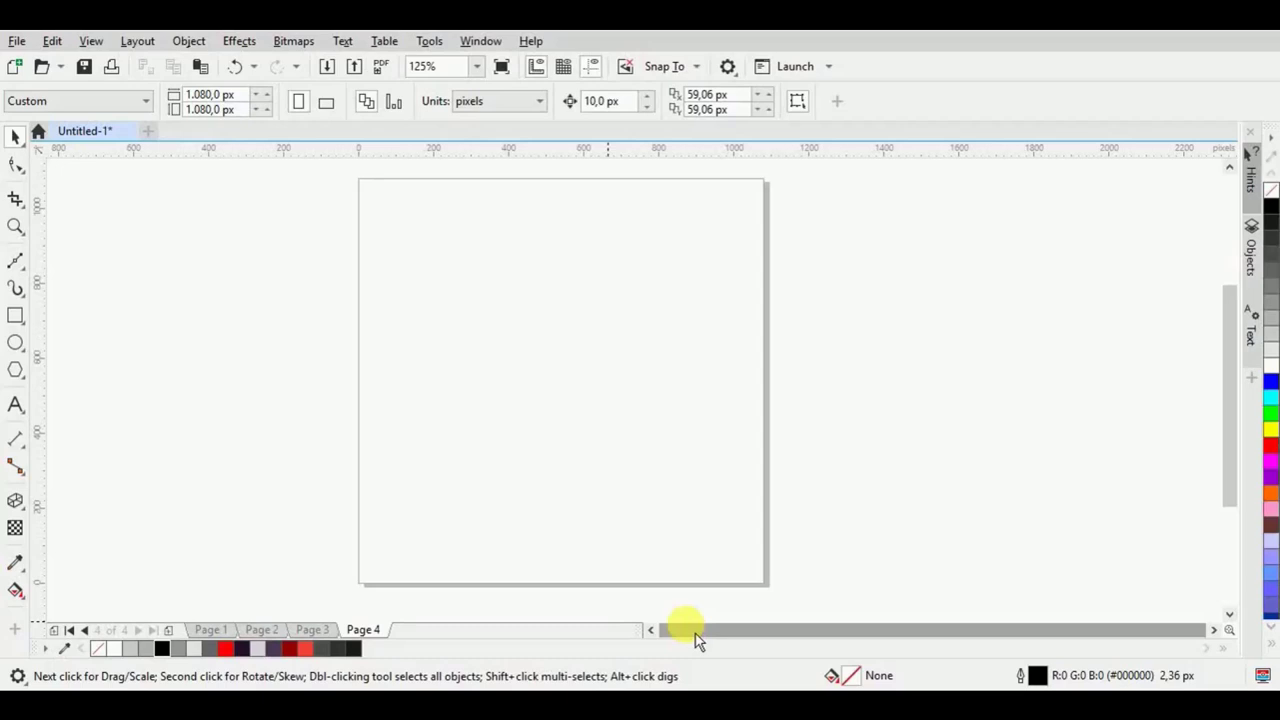
# - Type the two-line text 'A Great' / 'Shadow' and scale it up to about 53 pt
pyautogui.click(15, 406)
pyautogui.click(415, 403)
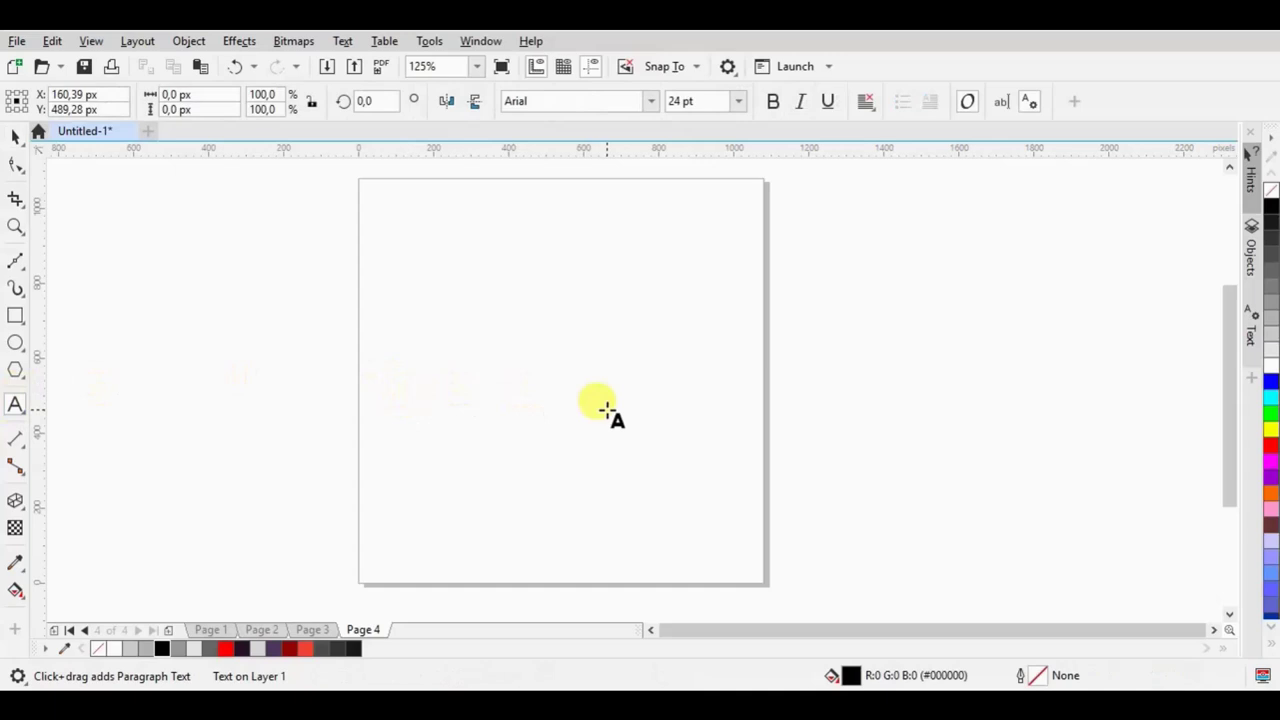
pyautogui.write('A Gr')
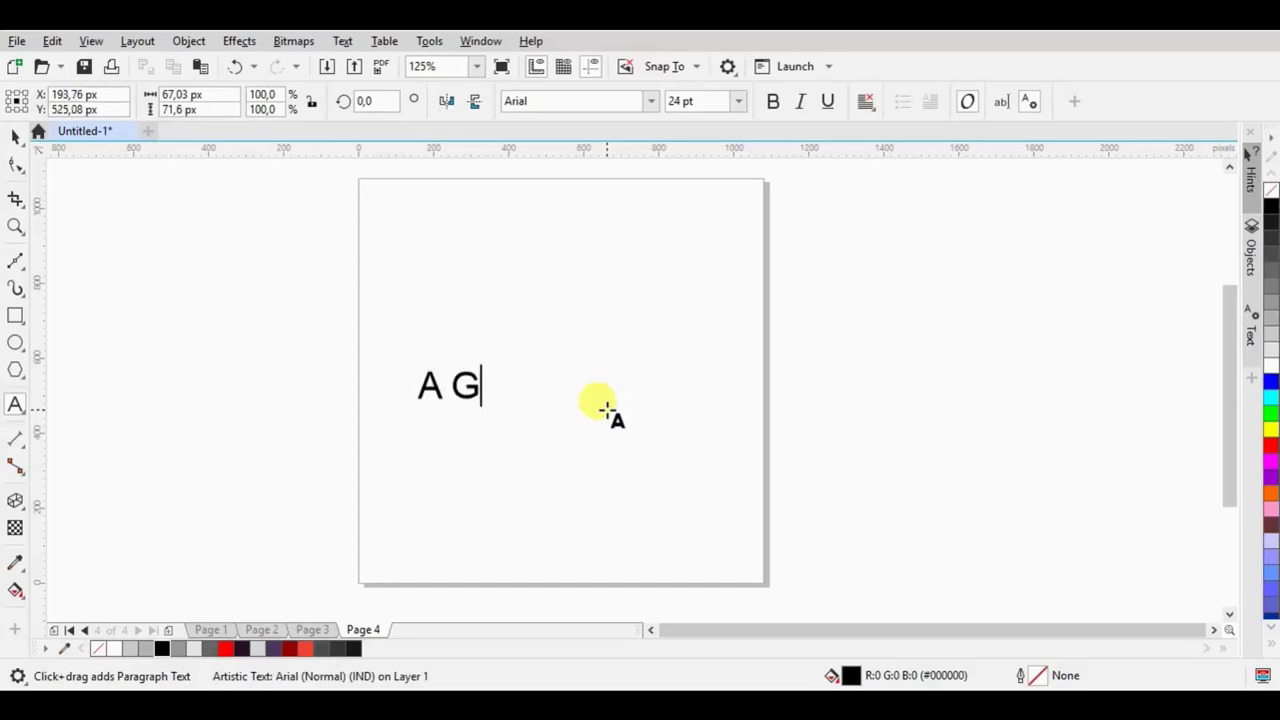
pyautogui.write('eat')
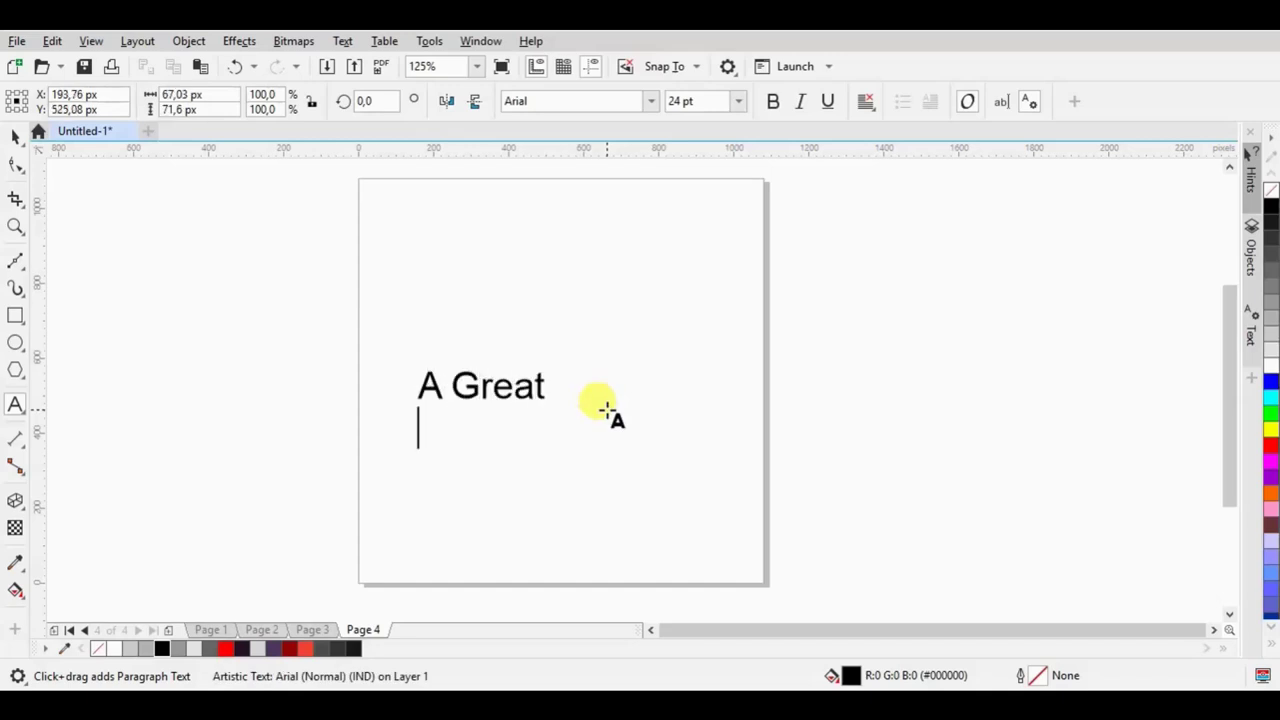
pyautogui.write(' Shadow')
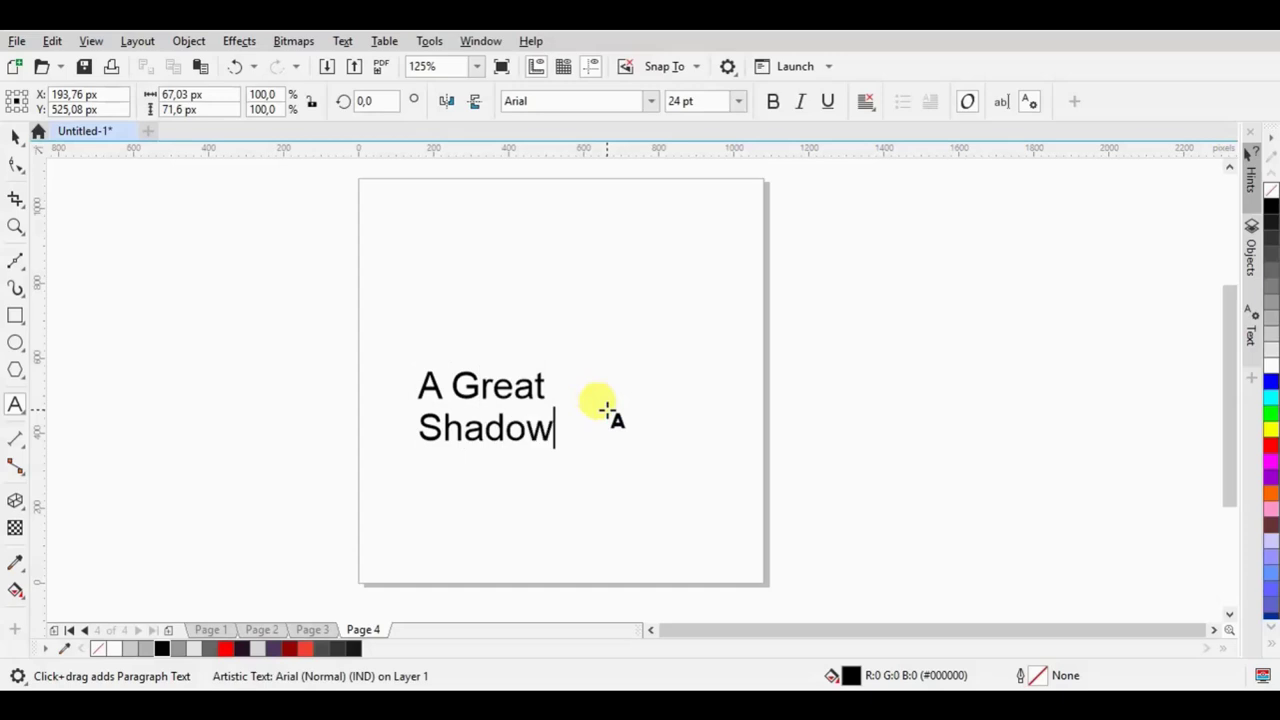
pyautogui.click(15, 135)
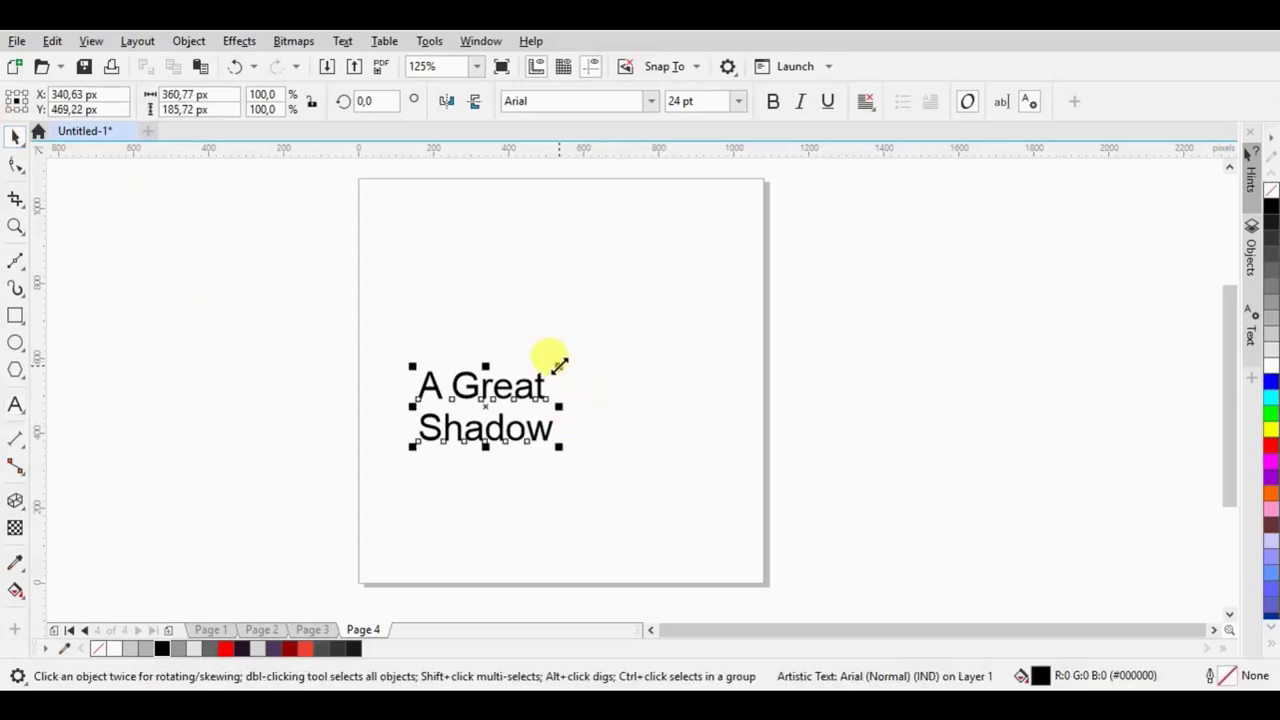
pyautogui.moveTo(556, 364); pyautogui.dragTo(726, 280)
pyautogui.click(651, 101)
# - Set the text in the Latina-Heavy font and select both lines
pyautogui.click(631, 158)
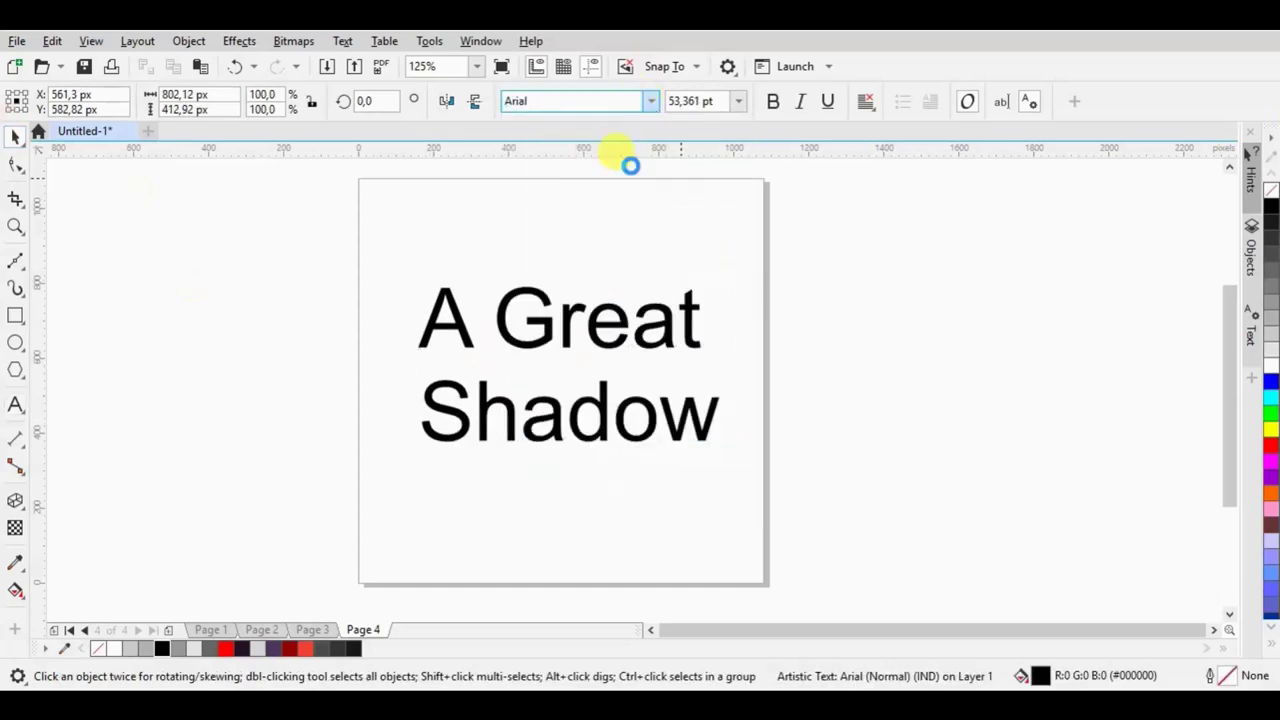
pyautogui.doubleClick(737, 337)
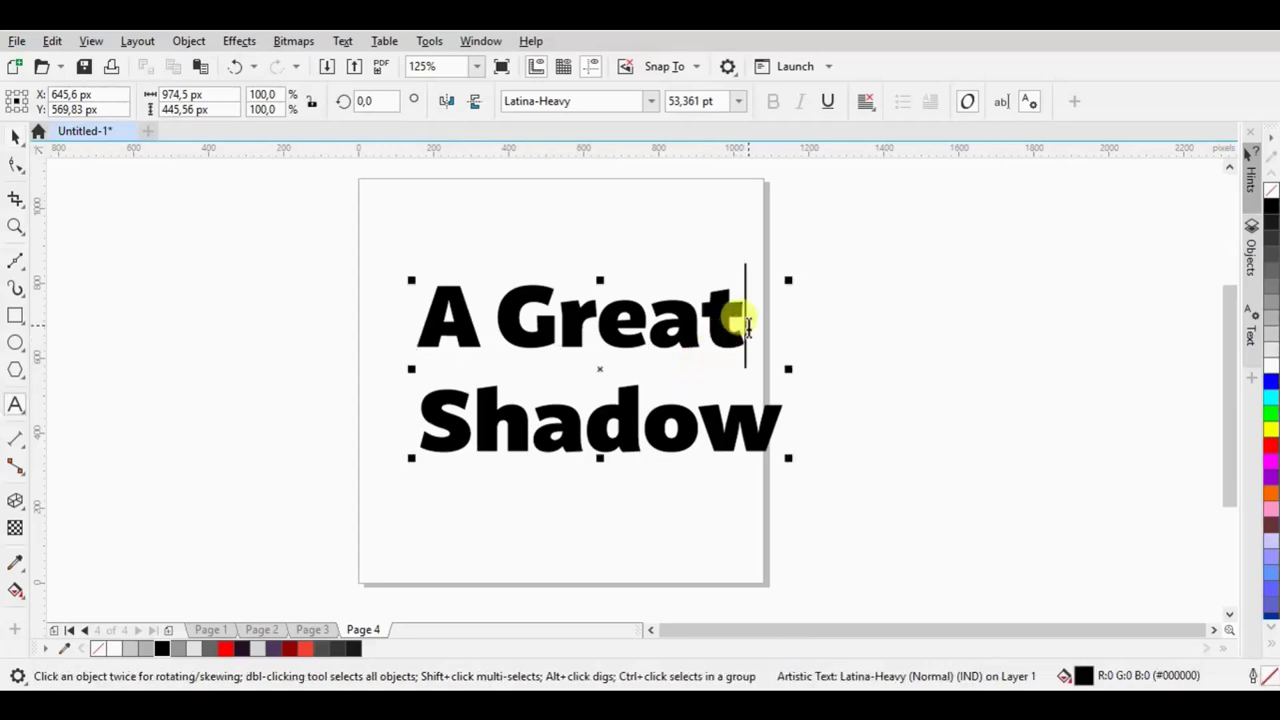
pyautogui.doubleClick(771, 385)
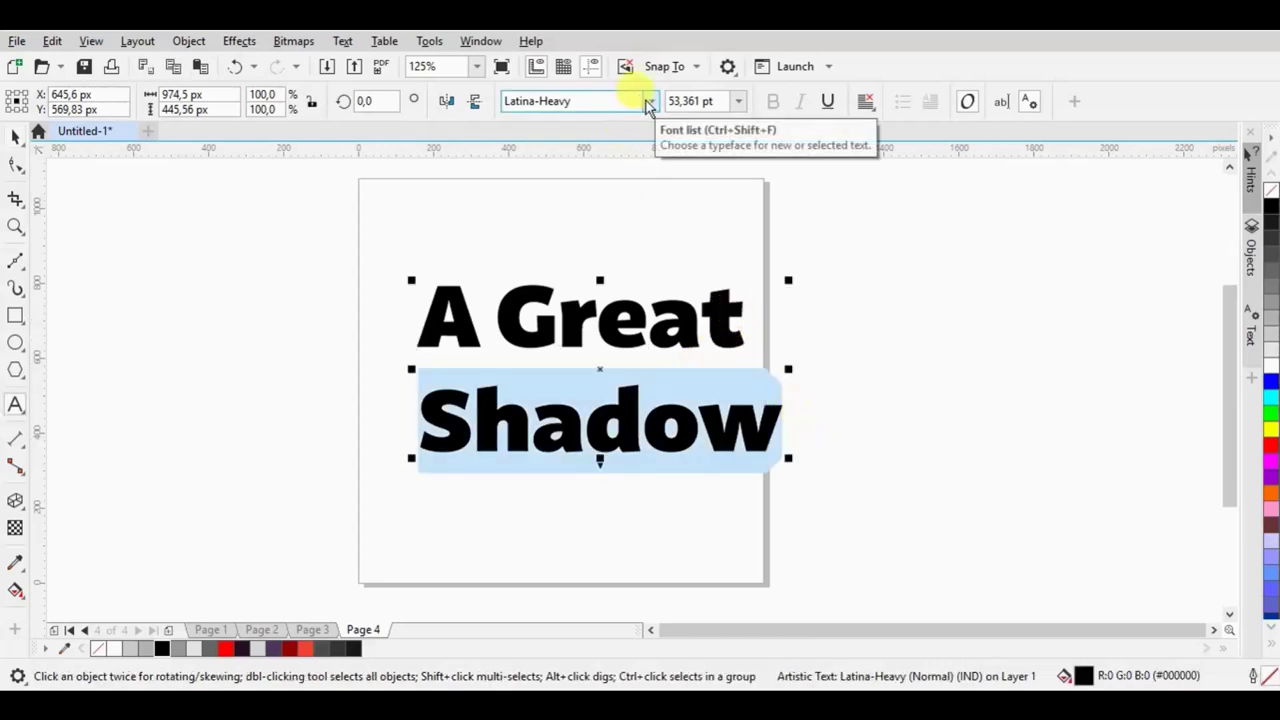
pyautogui.click(634, 352)
pyautogui.moveTo(443, 294); pyautogui.dragTo(771, 414)
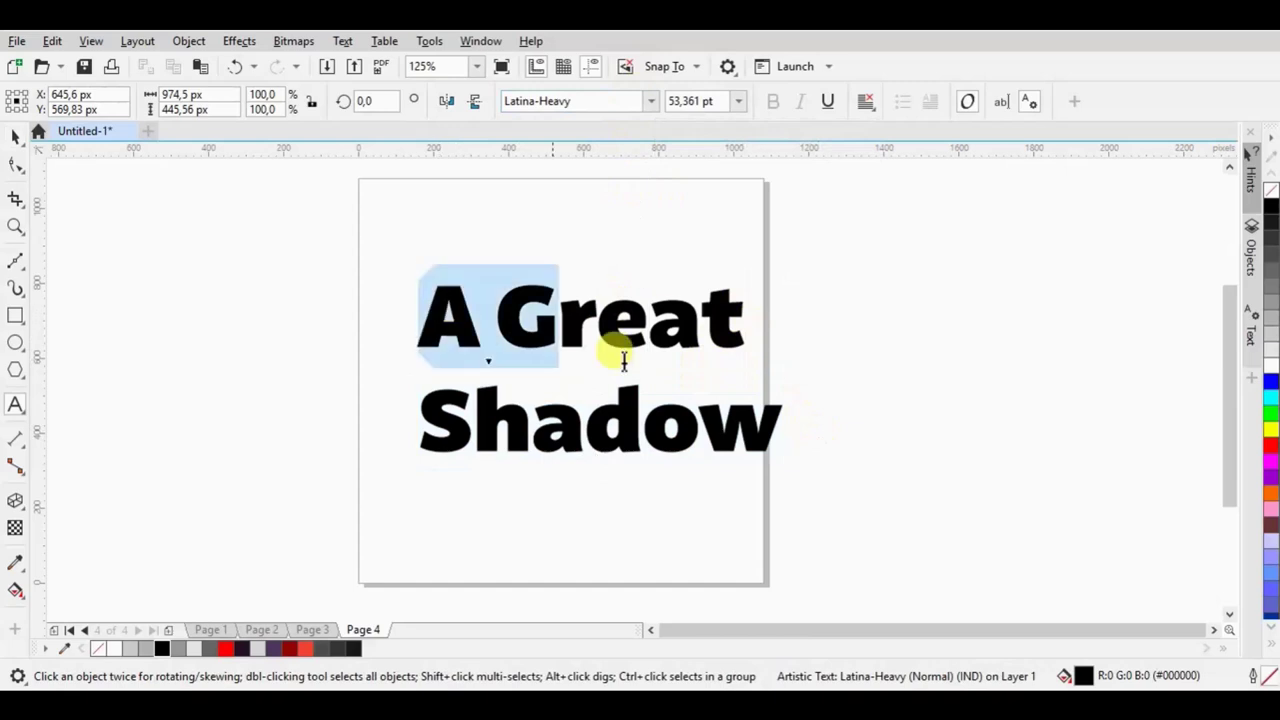
# - Change the text to UPPERCASE and shrink it slightly
pyautogui.click(345, 42)
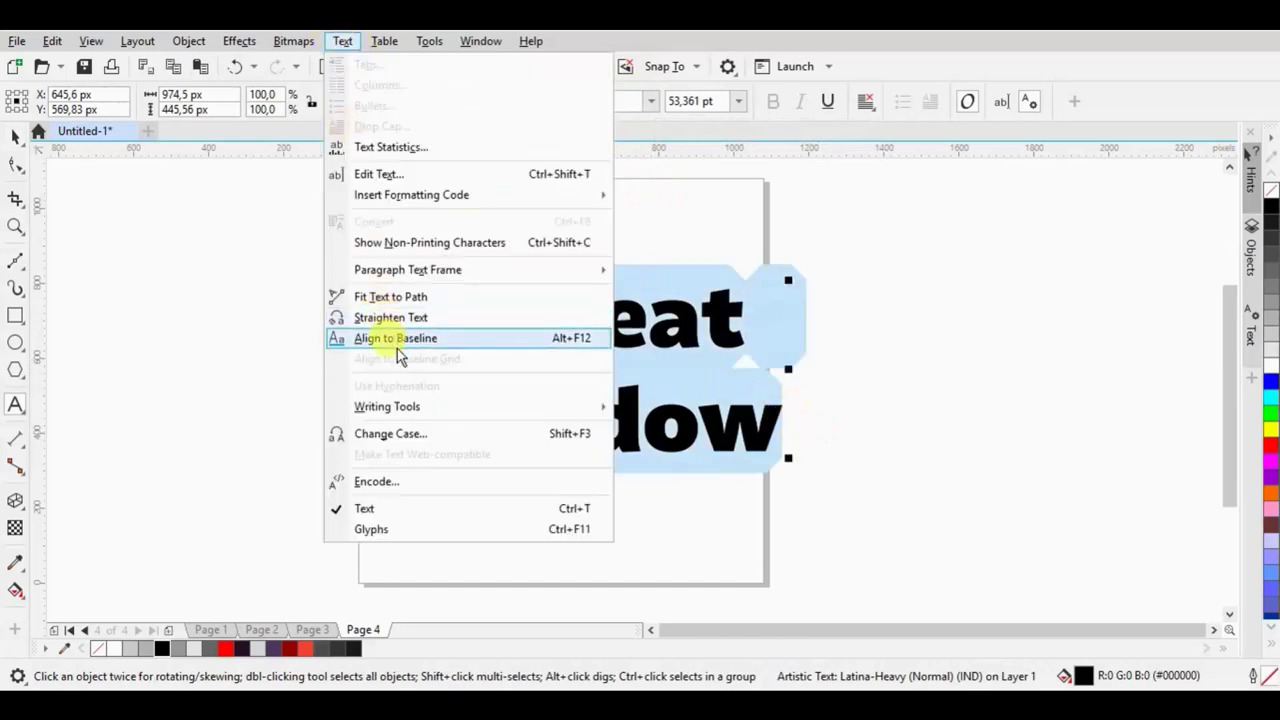
pyautogui.click(418, 434)
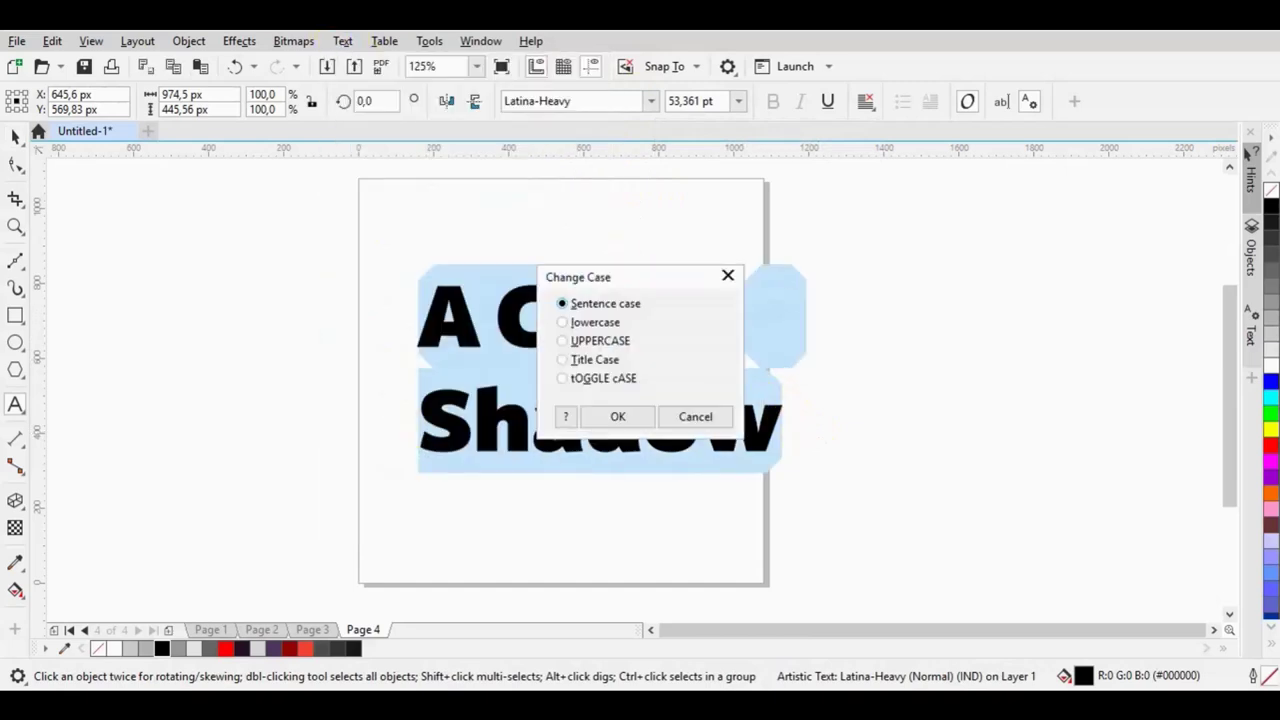
pyautogui.click(605, 341)
pyautogui.click(616, 418)
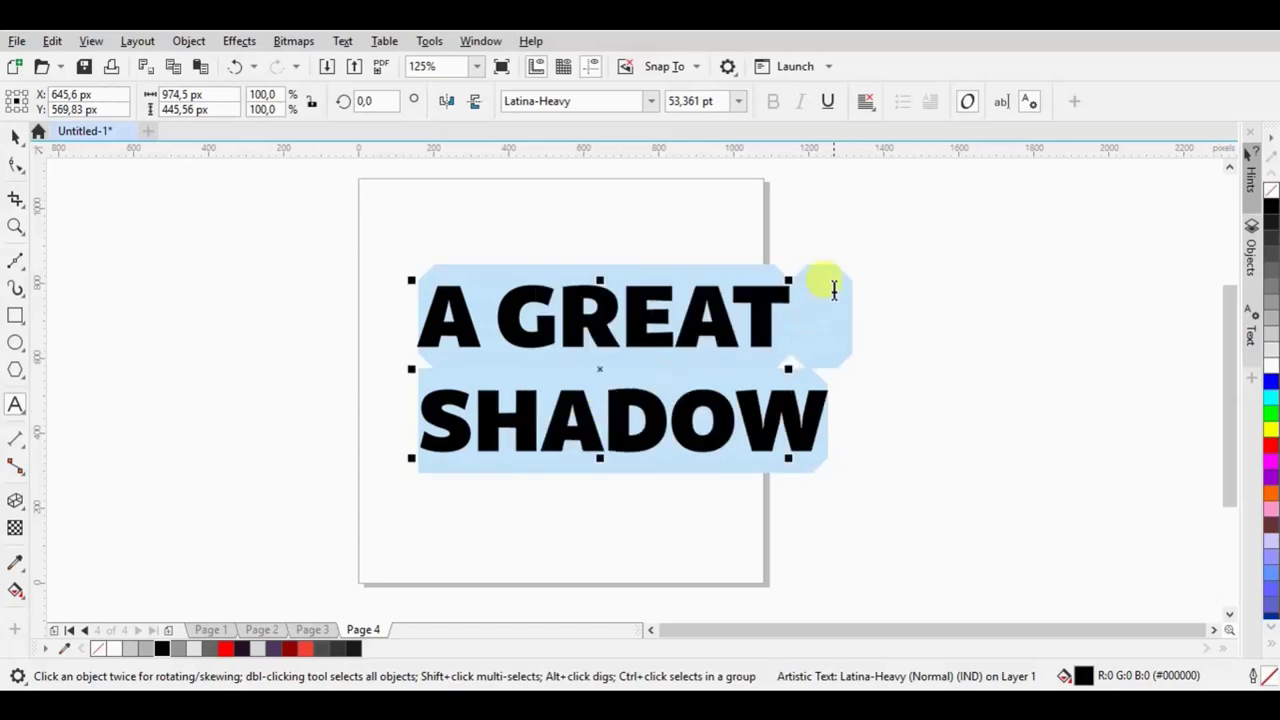
pyautogui.moveTo(786, 277)
pyautogui.mouseDown()
pyautogui.moveTo(608, 323)
pyautogui.moveTo(666, 297)
pyautogui.mouseUp()
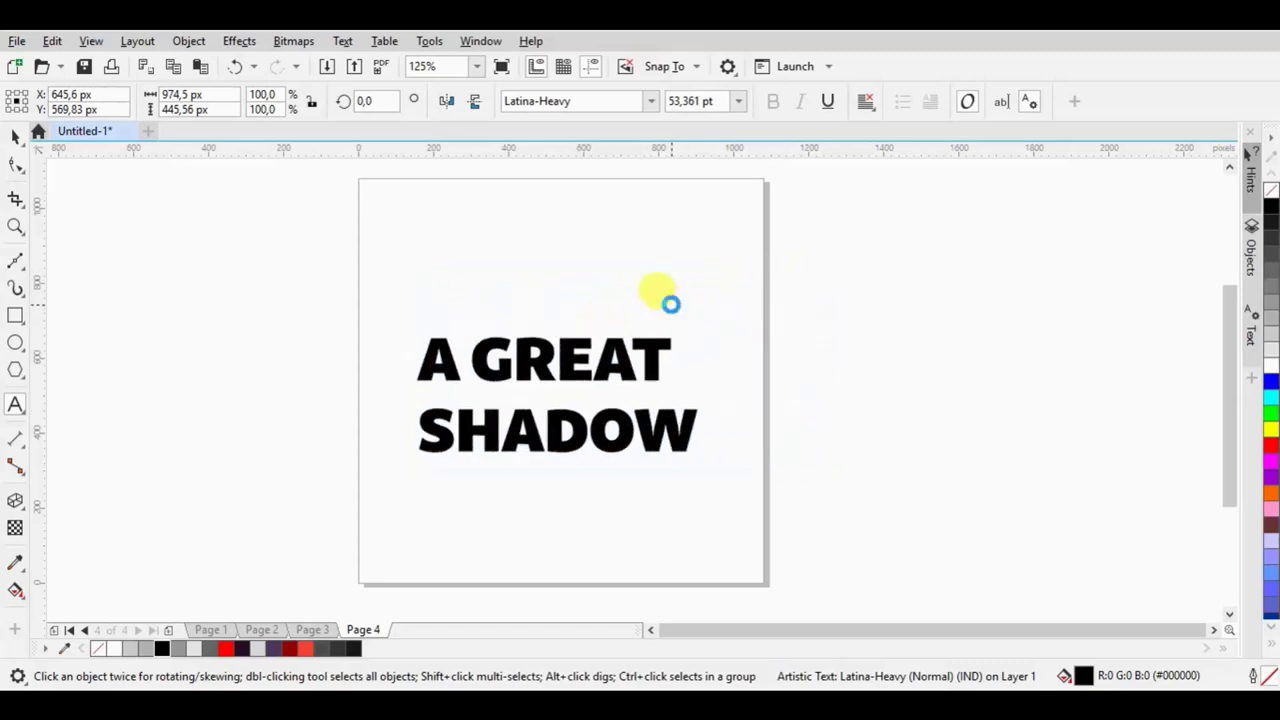
# - Break the lines apart, shift A GREAT right, and copy it below SHADOW
pyautogui.hotkey('ctrl', 'k')
pyautogui.scroll(2, 628, 371)
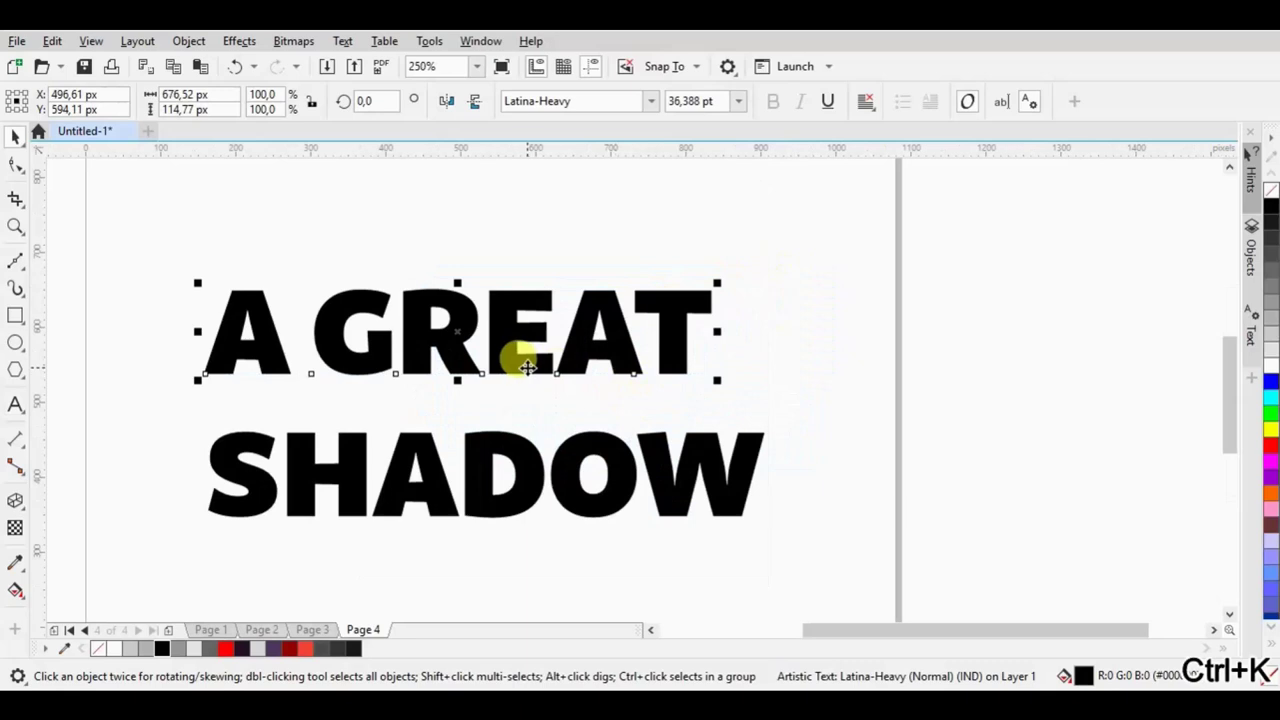
pyautogui.moveTo(517, 357); pyautogui.dragTo(858, 360)
pyautogui.scroll(-2, 742, 366)
pyautogui.moveTo(749, 349)
pyautogui.mouseDown()
pyautogui.moveTo(800, 362)
pyautogui.moveTo(818, 478)
pyautogui.mouseUp()
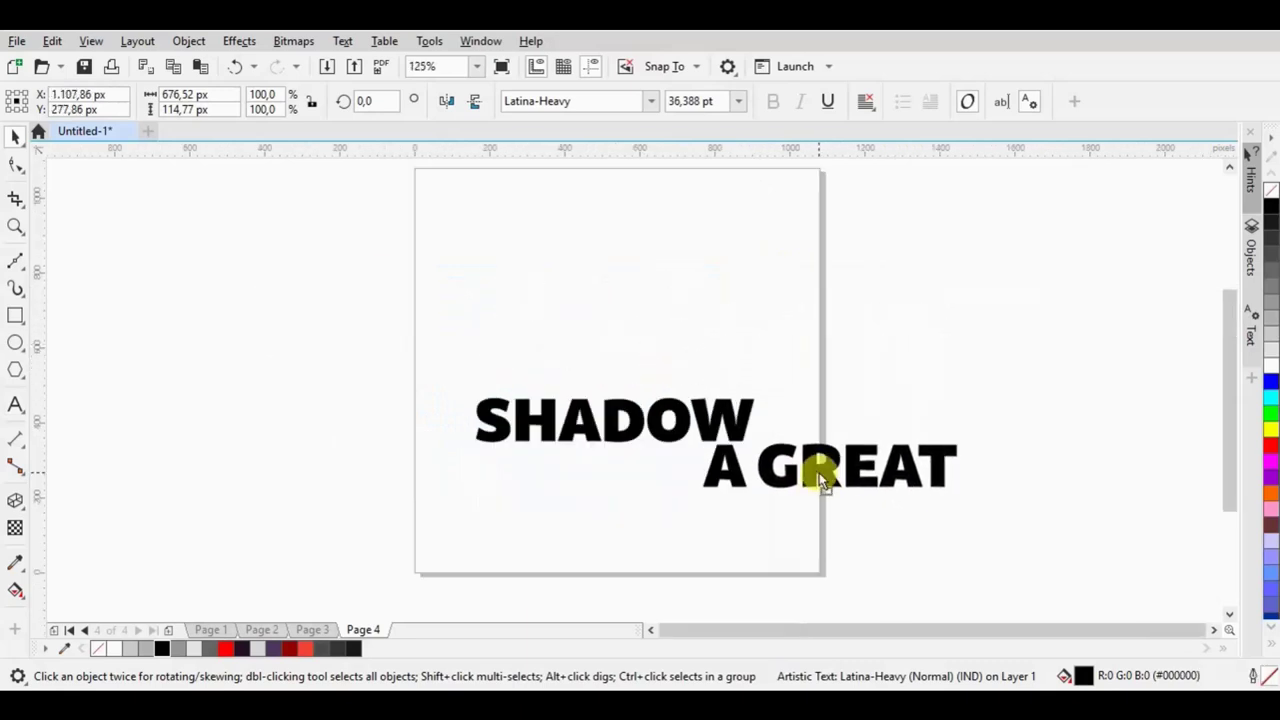
# - Retype the copy as 'Effect' and change it to uppercase EFFECT
pyautogui.doubleClick(818, 478)
pyautogui.hotkey('ctrl', 'a')
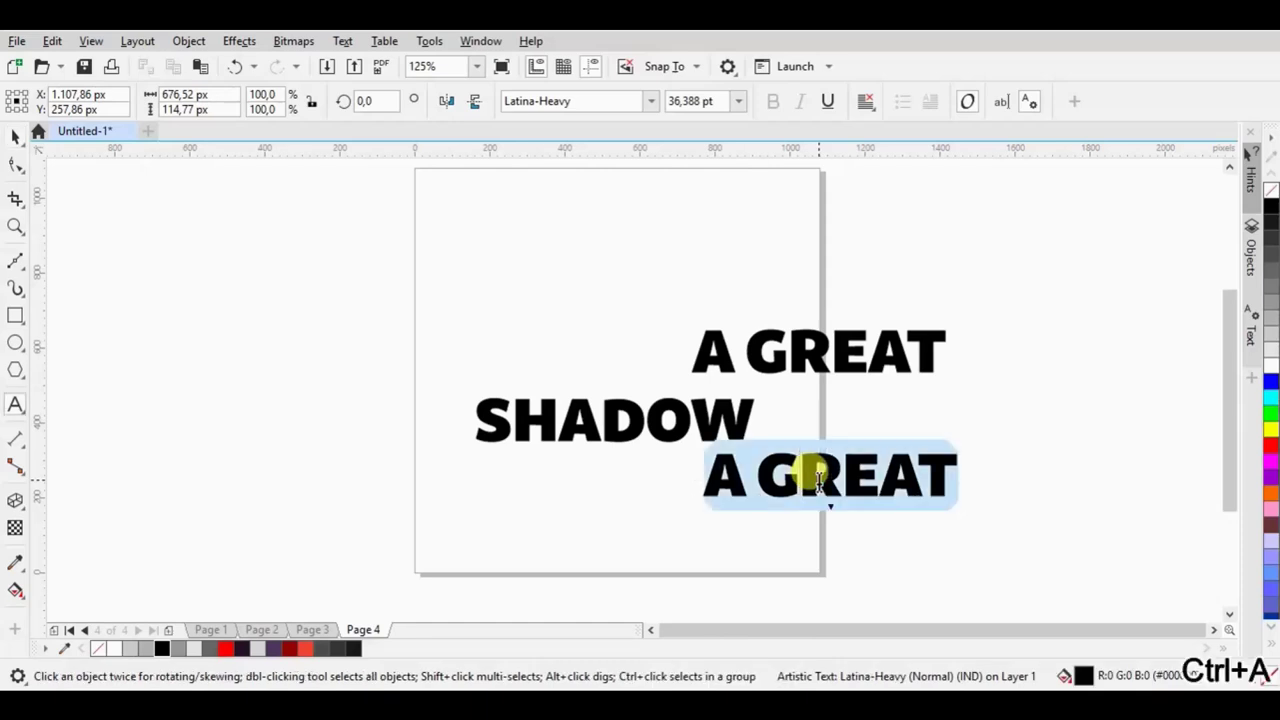
pyautogui.write('Effect')
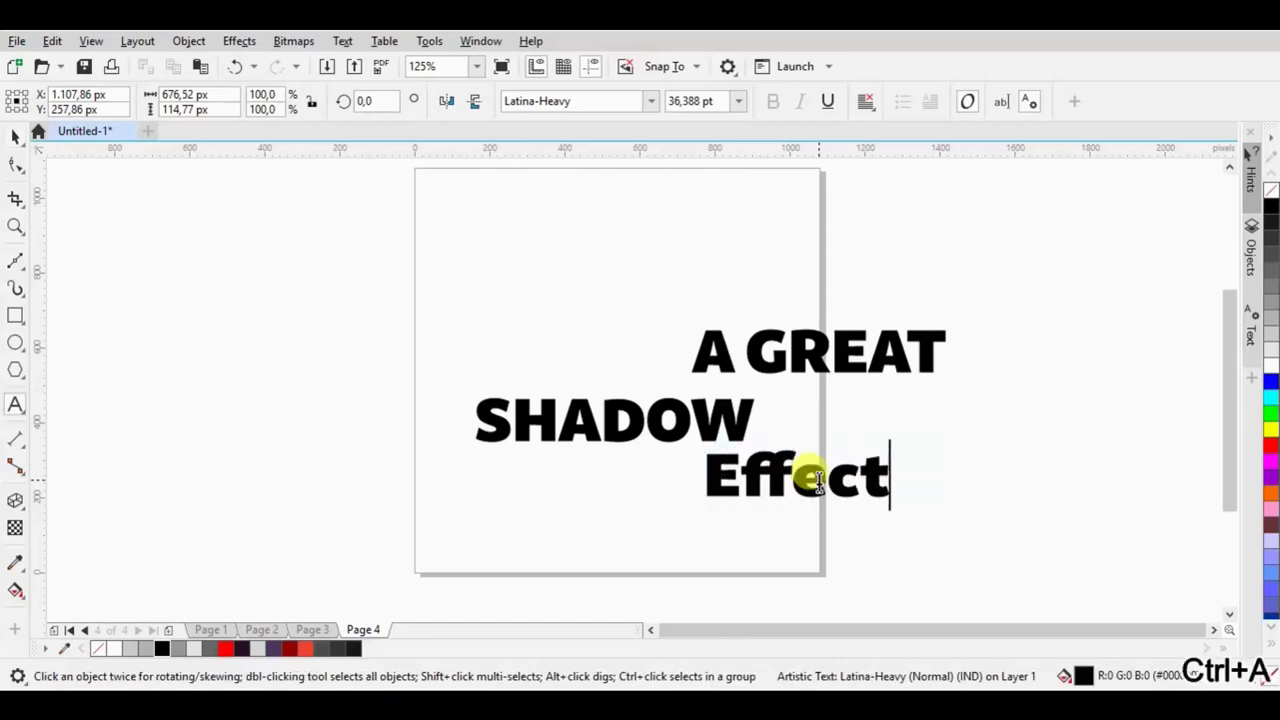
pyautogui.click(15, 138)
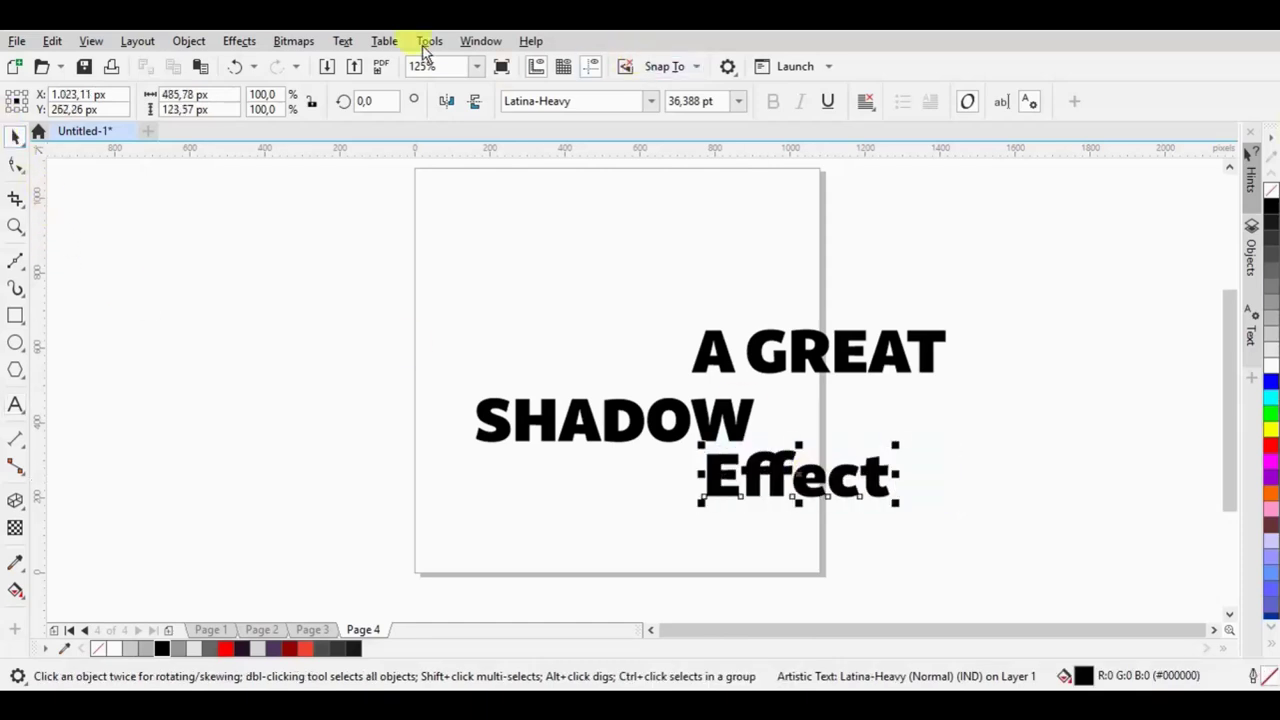
pyautogui.click(342, 41)
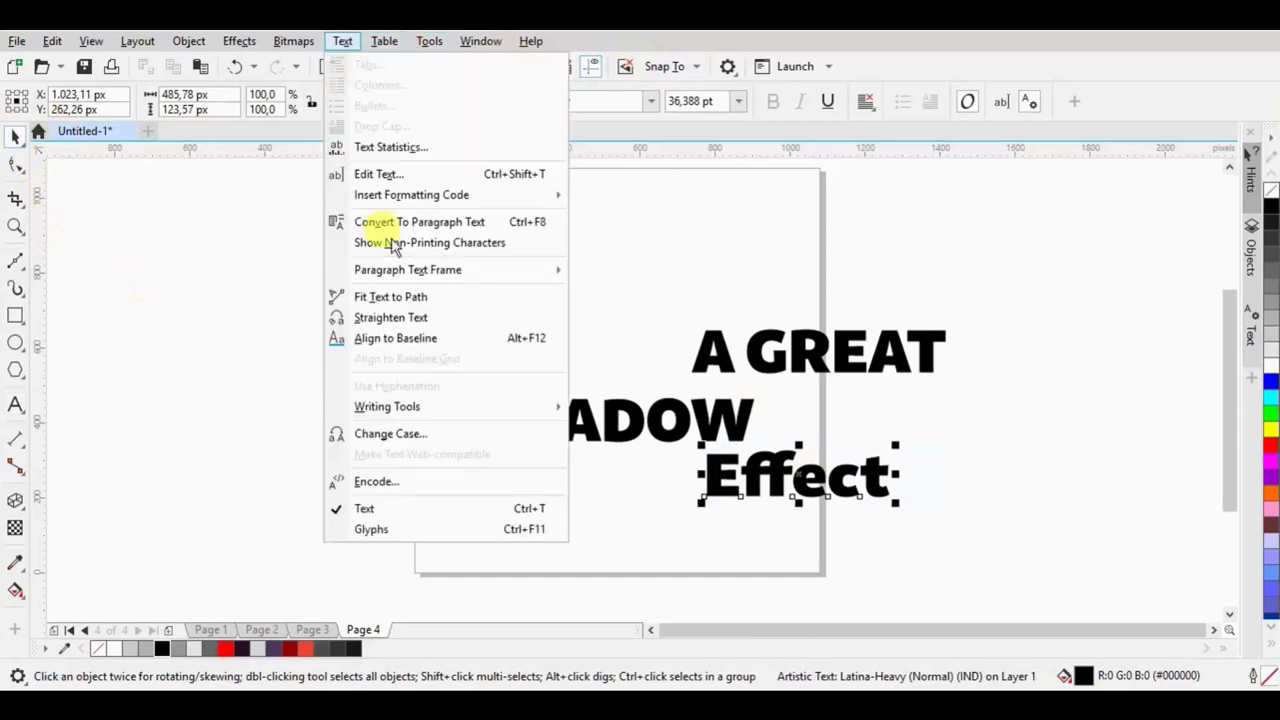
pyautogui.click(472, 436)
pyautogui.click(600, 341)
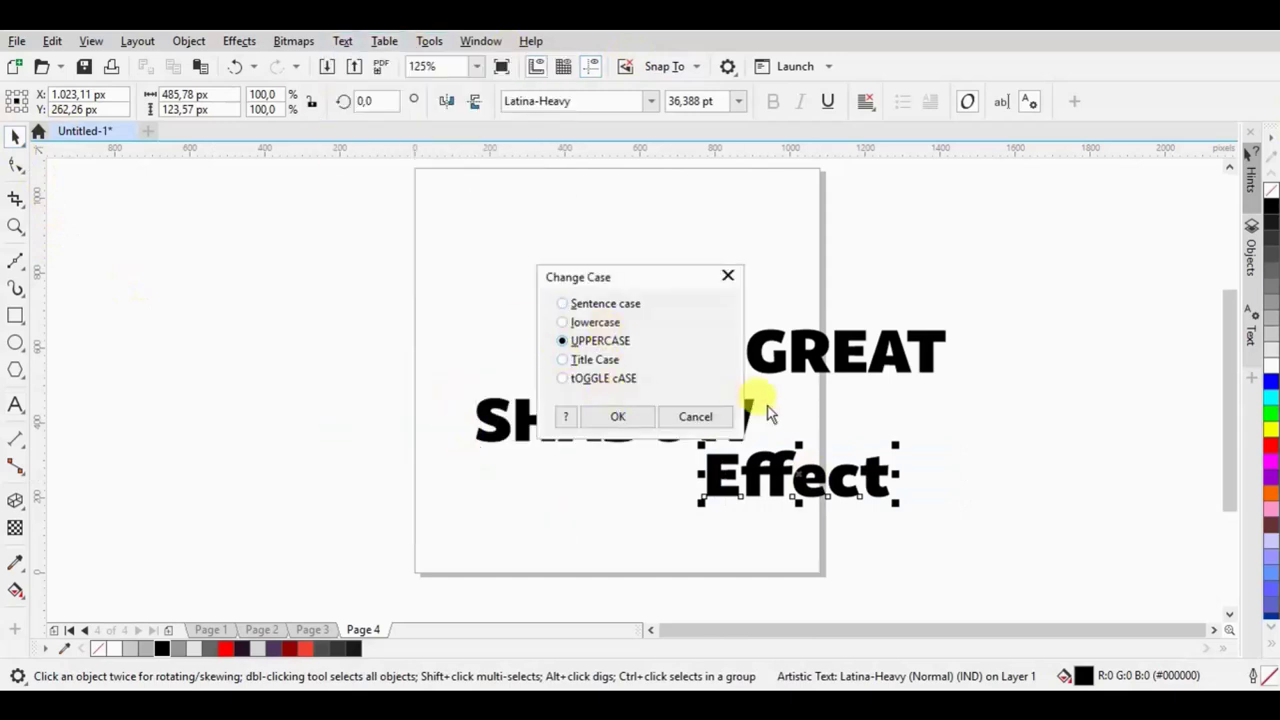
pyautogui.click(617, 416)
# - Draw an ellipse around SHADOW and fit A GREAT to its top
pyautogui.click(15, 341)
pyautogui.scroll(2, 549, 377)
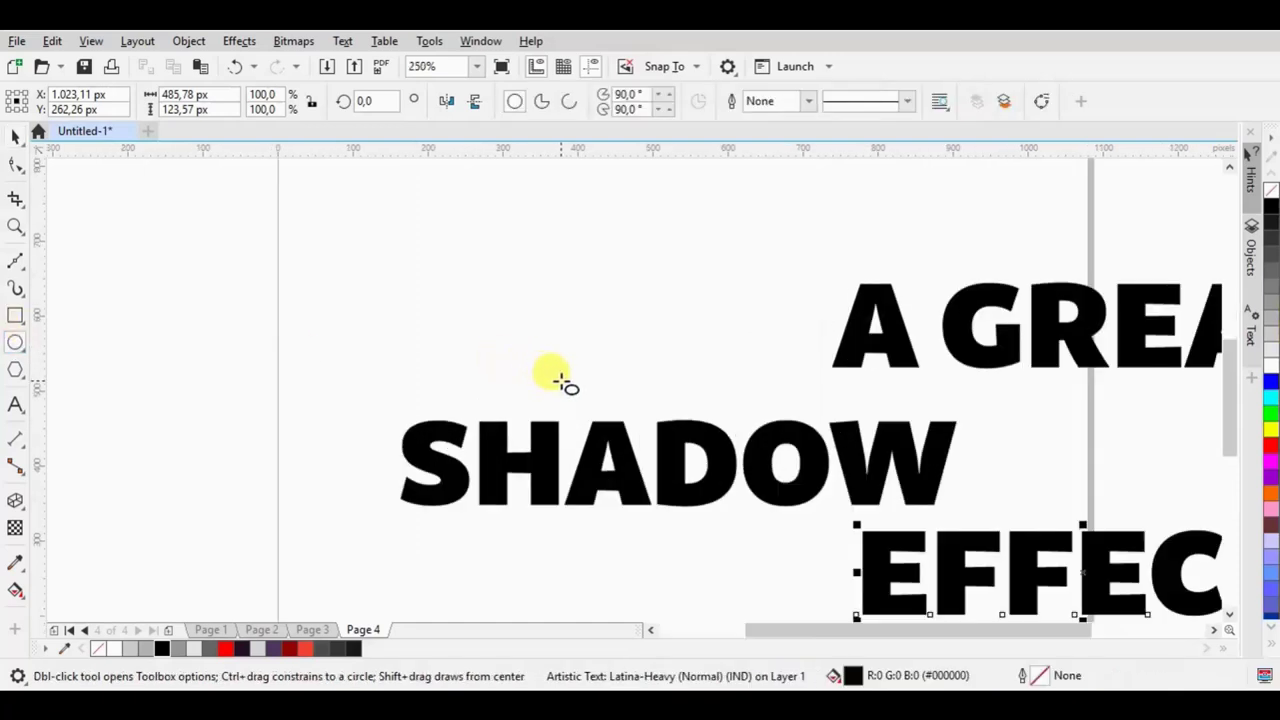
pyautogui.moveTo(450, 331); pyautogui.dragTo(864, 608)
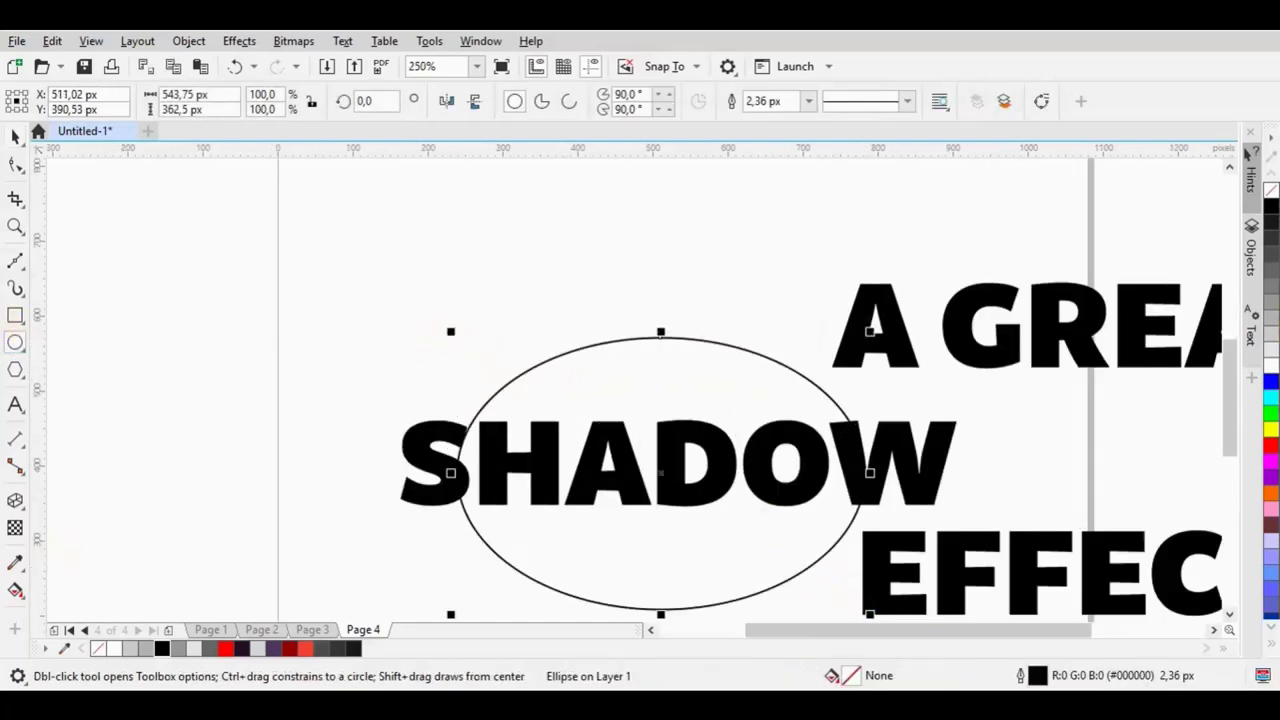
pyautogui.click(15, 135)
pyautogui.click(965, 305)
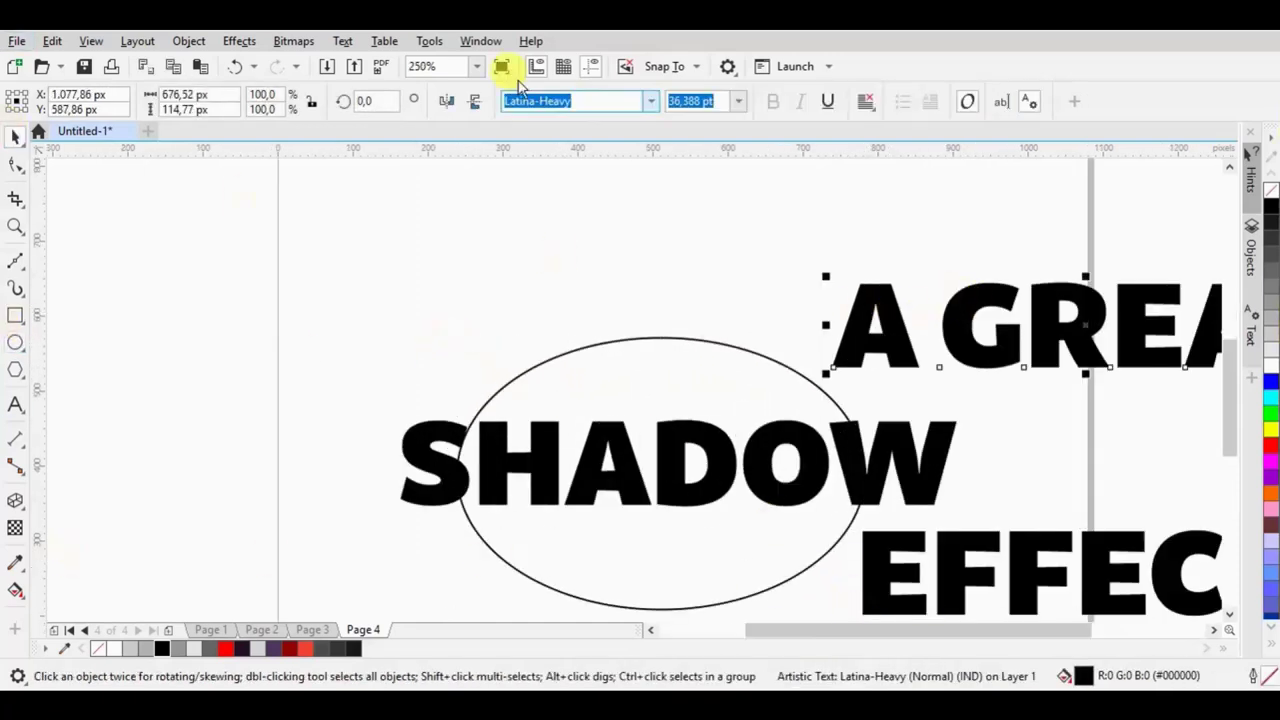
pyautogui.click(350, 42)
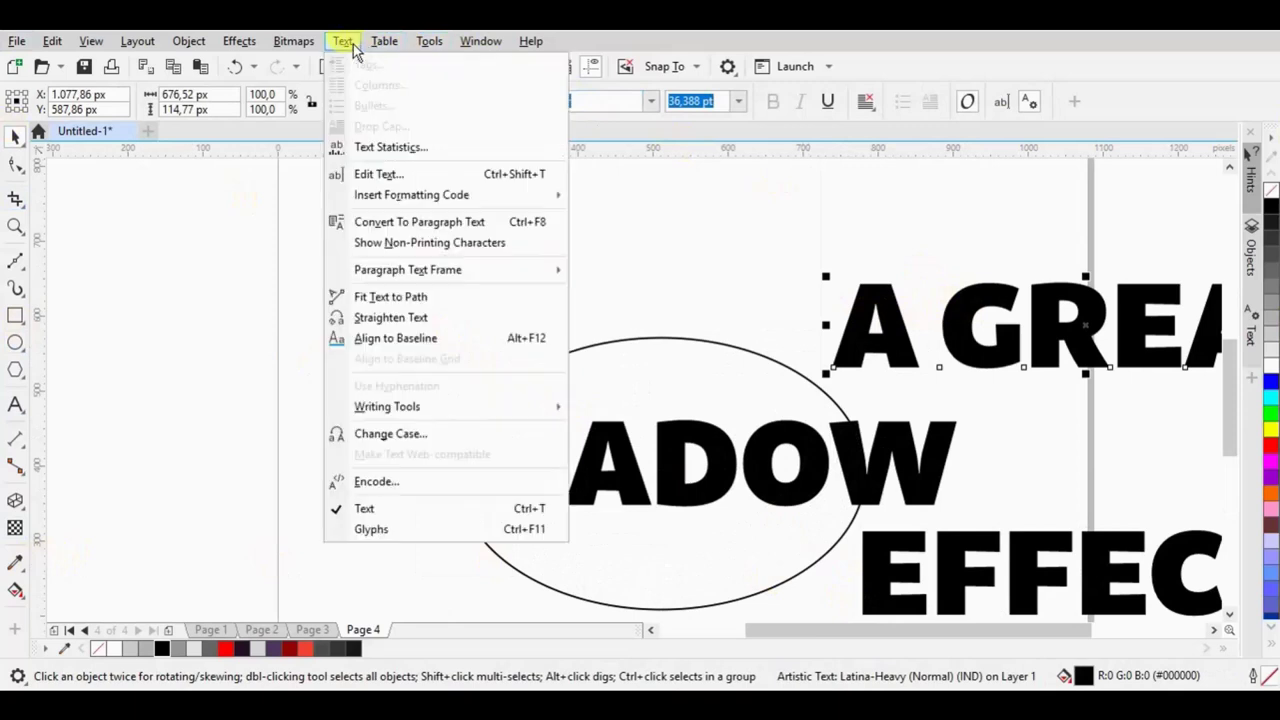
pyautogui.click(405, 297)
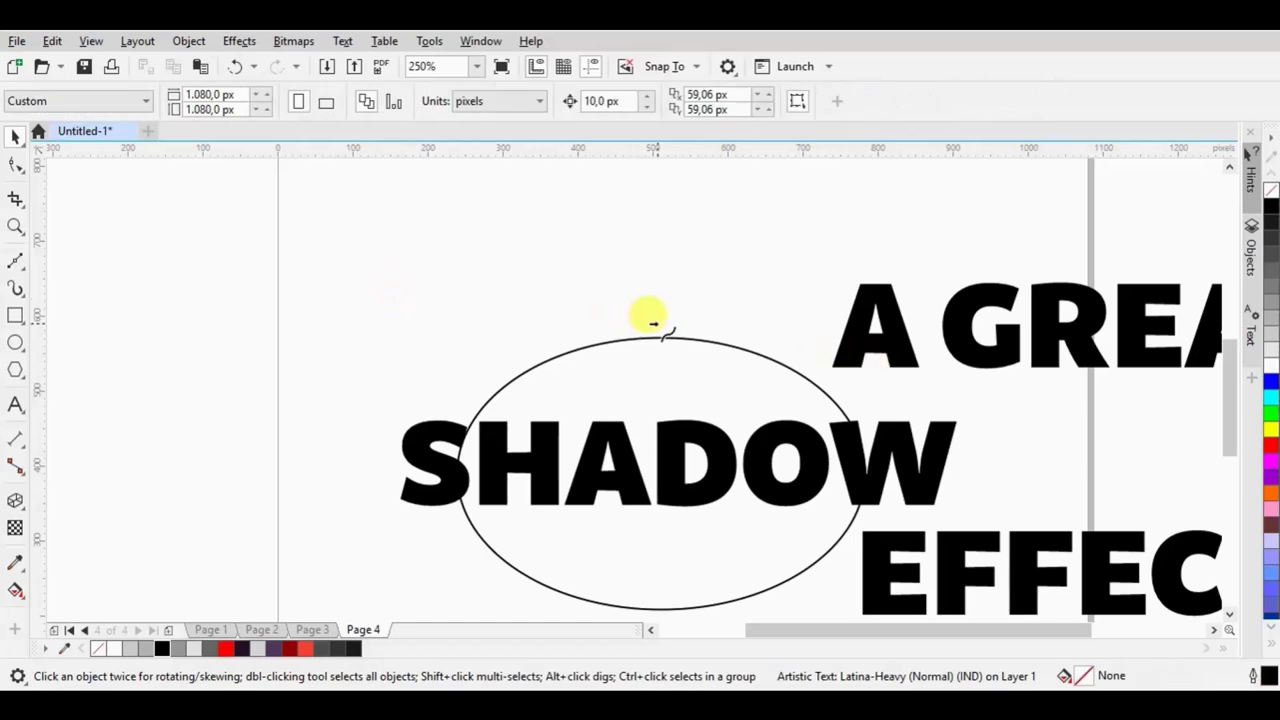
pyautogui.click(658, 340)
# - Set A GREAT to 18 pt, detach and convert it to curves, and delete the ellipse
pyautogui.click(747, 101)
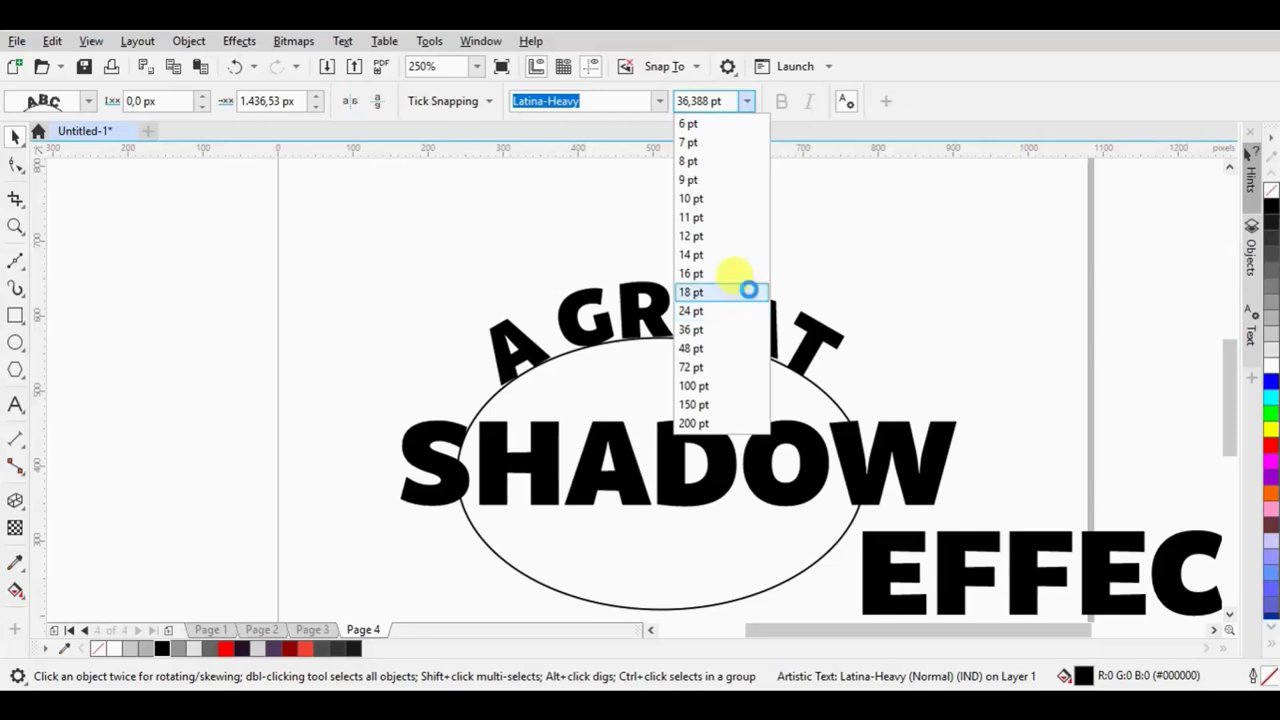
pyautogui.press('Escape')
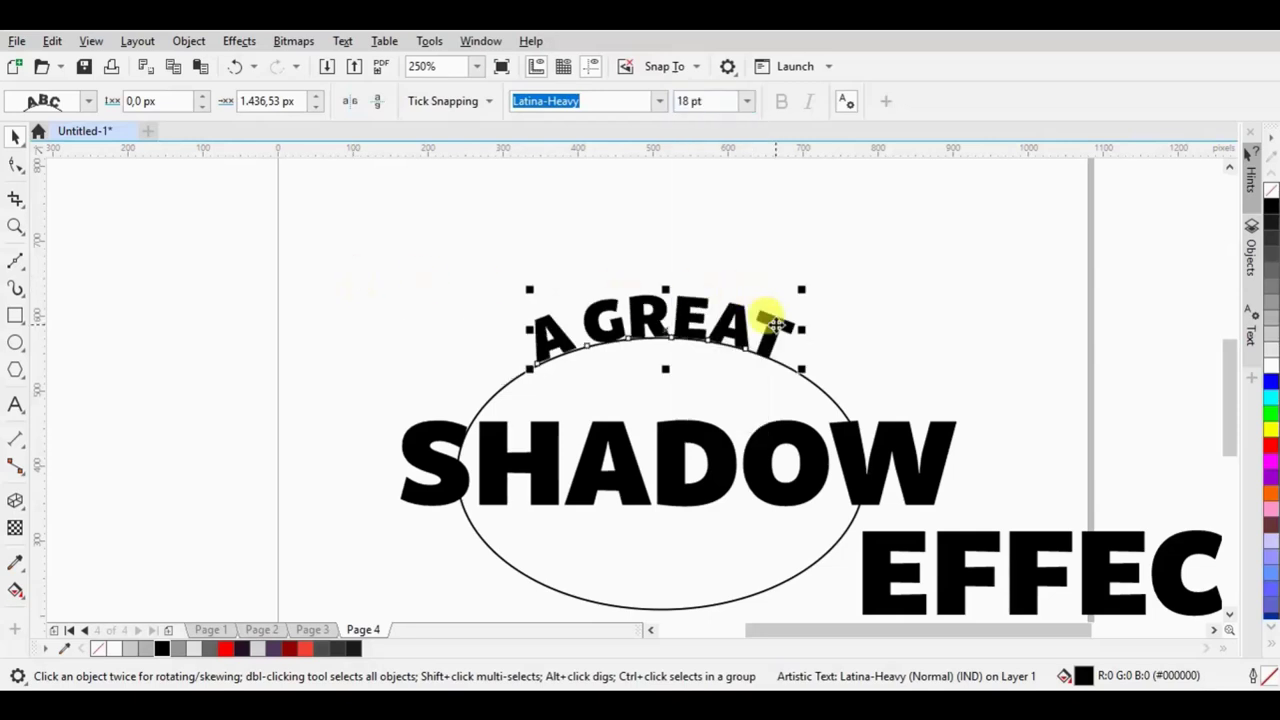
pyautogui.hotkey('ctrl', 'k')
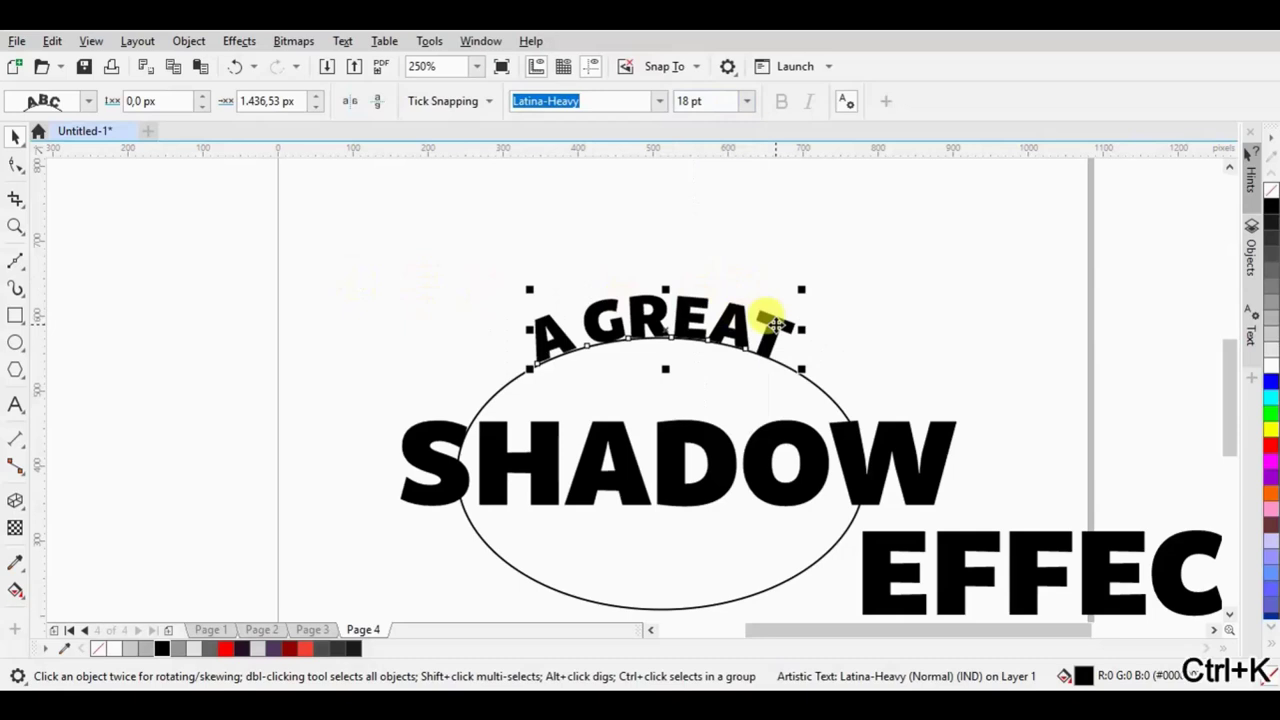
pyautogui.hotkey('ctrl', 'q')
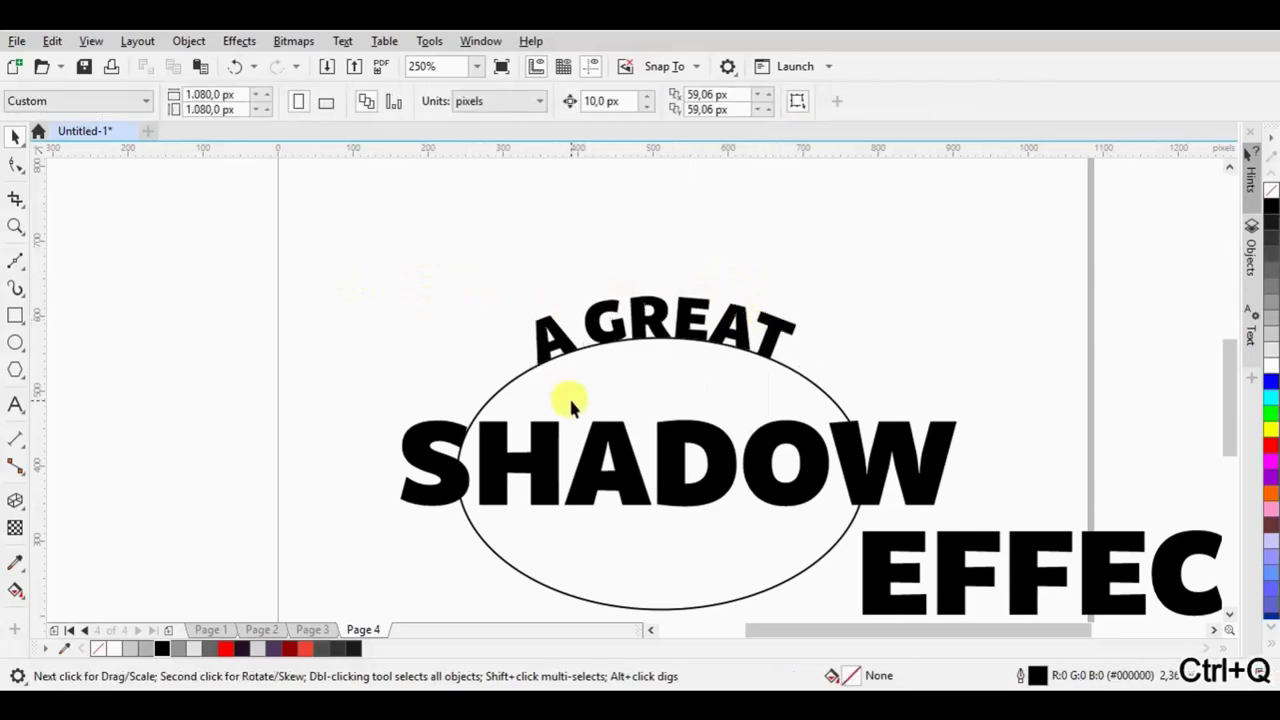
pyautogui.click(568, 395)
pyautogui.press('Delete')
# - Move the arched A GREAT down closer to SHADOW
pyautogui.scroll(-3, 492, 368)
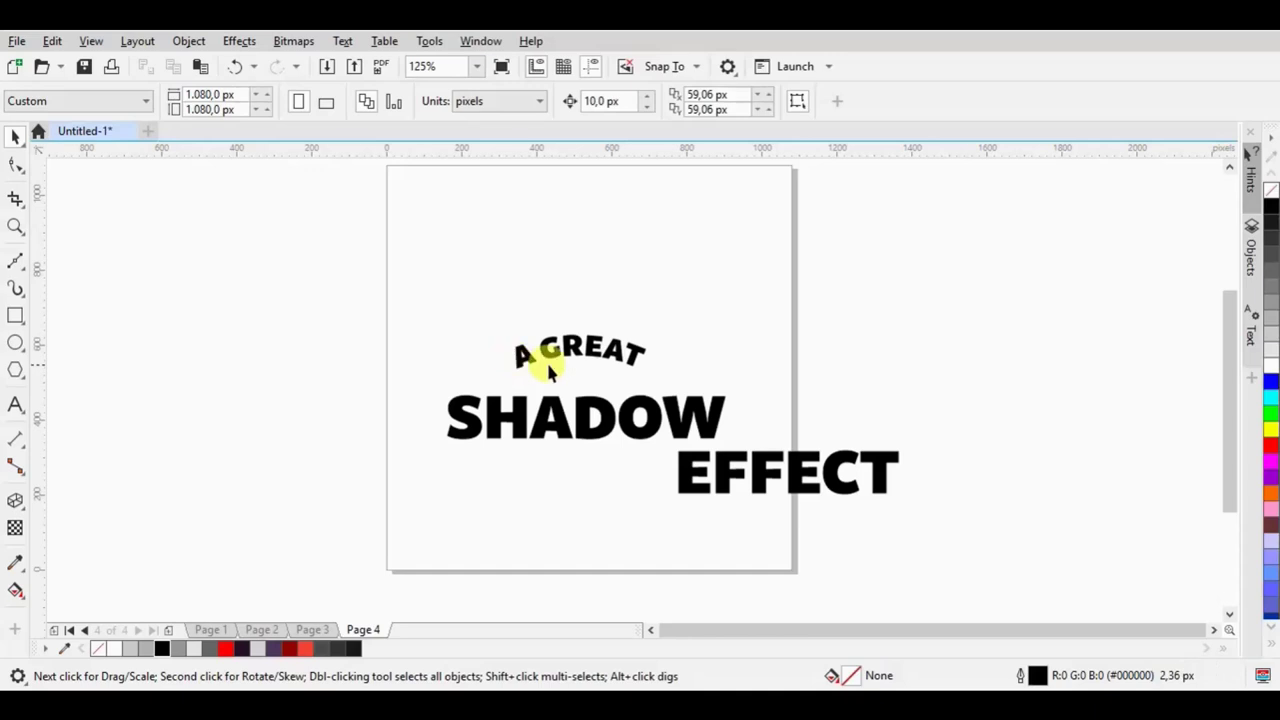
pyautogui.scroll(3, 546, 360)
pyautogui.scroll(2, 625, 343)
pyautogui.click(749, 300)
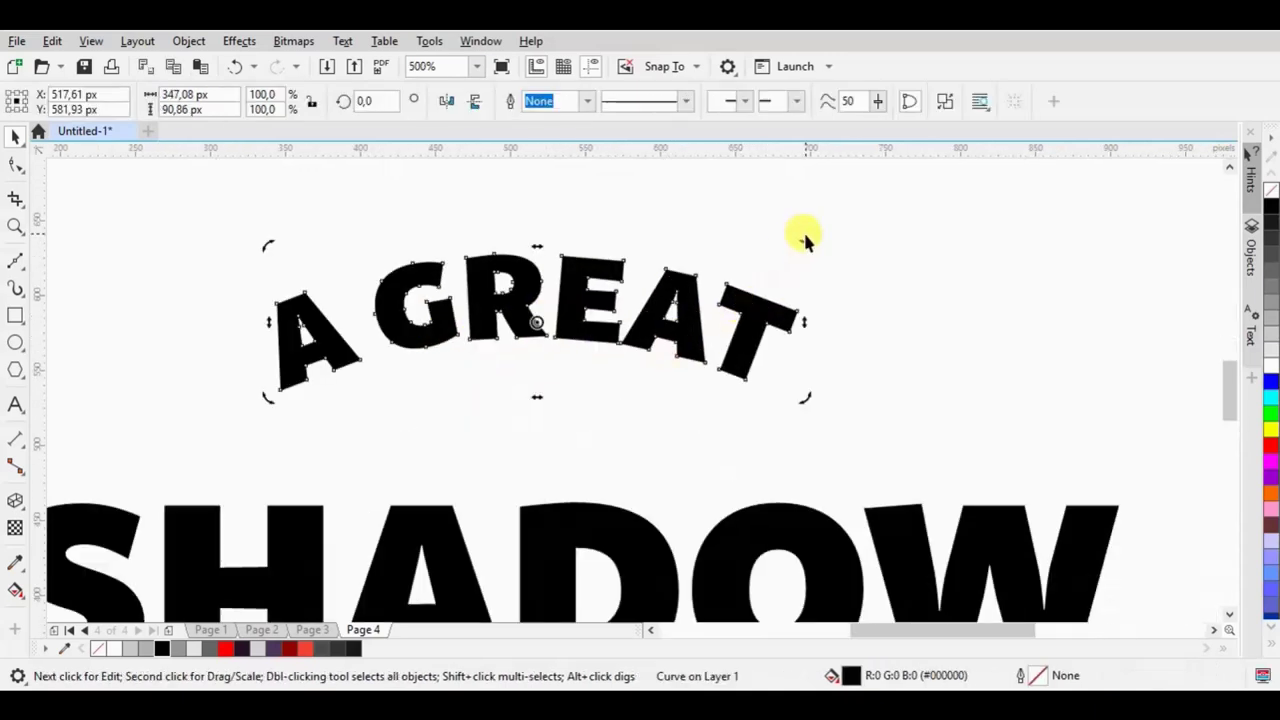
pyautogui.click(737, 300)
pyautogui.moveTo(737, 300); pyautogui.dragTo(750, 337)
# - Shrink EFFECT and centre it under SHADOW
pyautogui.scroll(-4, 580, 271)
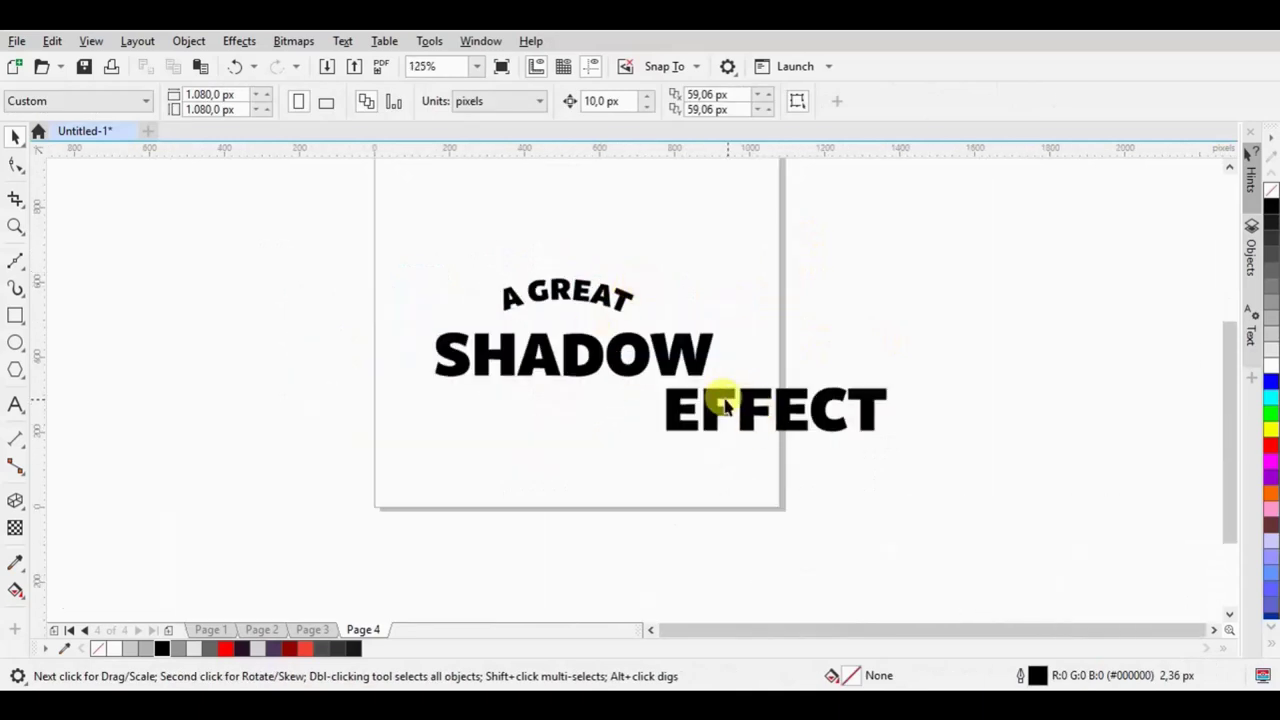
pyautogui.click(558, 412)
pyautogui.scroll(2, 540, 410)
pyautogui.moveTo(757, 400); pyautogui.dragTo(578, 412)
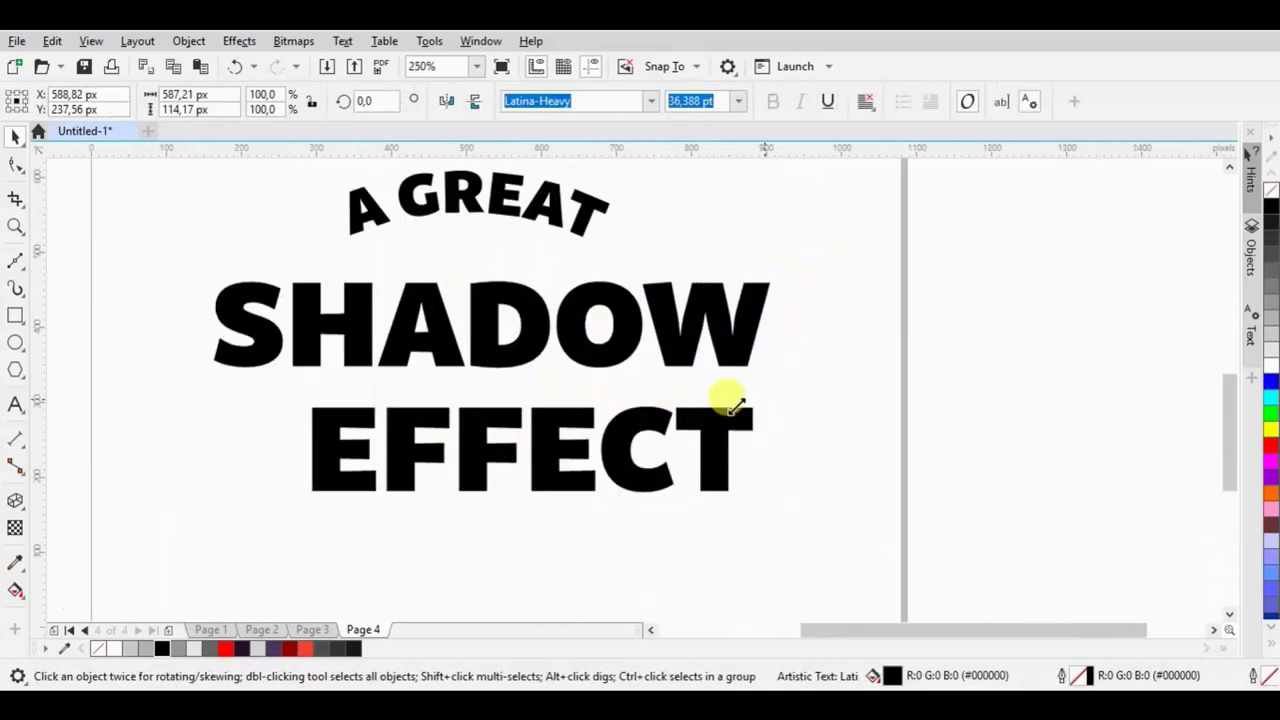
pyautogui.moveTo(508, 451); pyautogui.dragTo(571, 434)
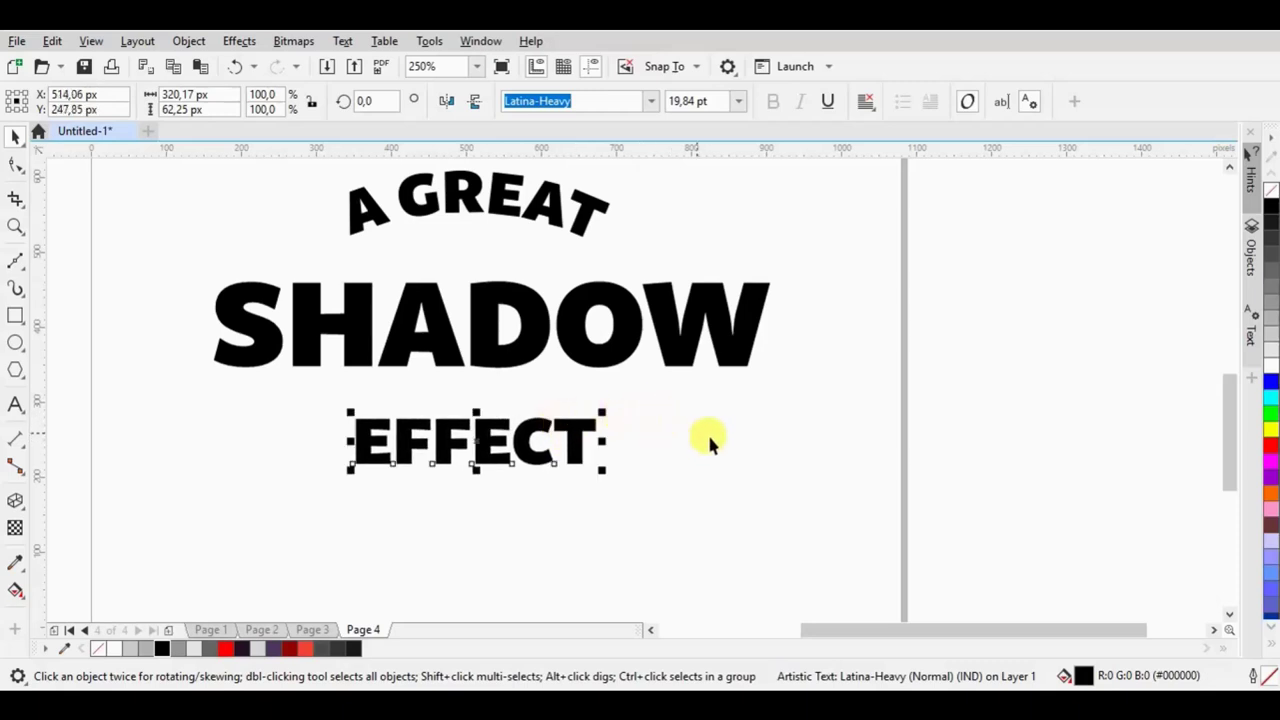
# - Select all three lines and nudge the title block into place on the page
pyautogui.scroll(-2, 800, 470)
pyautogui.moveTo(831, 485); pyautogui.dragTo(415, 291)
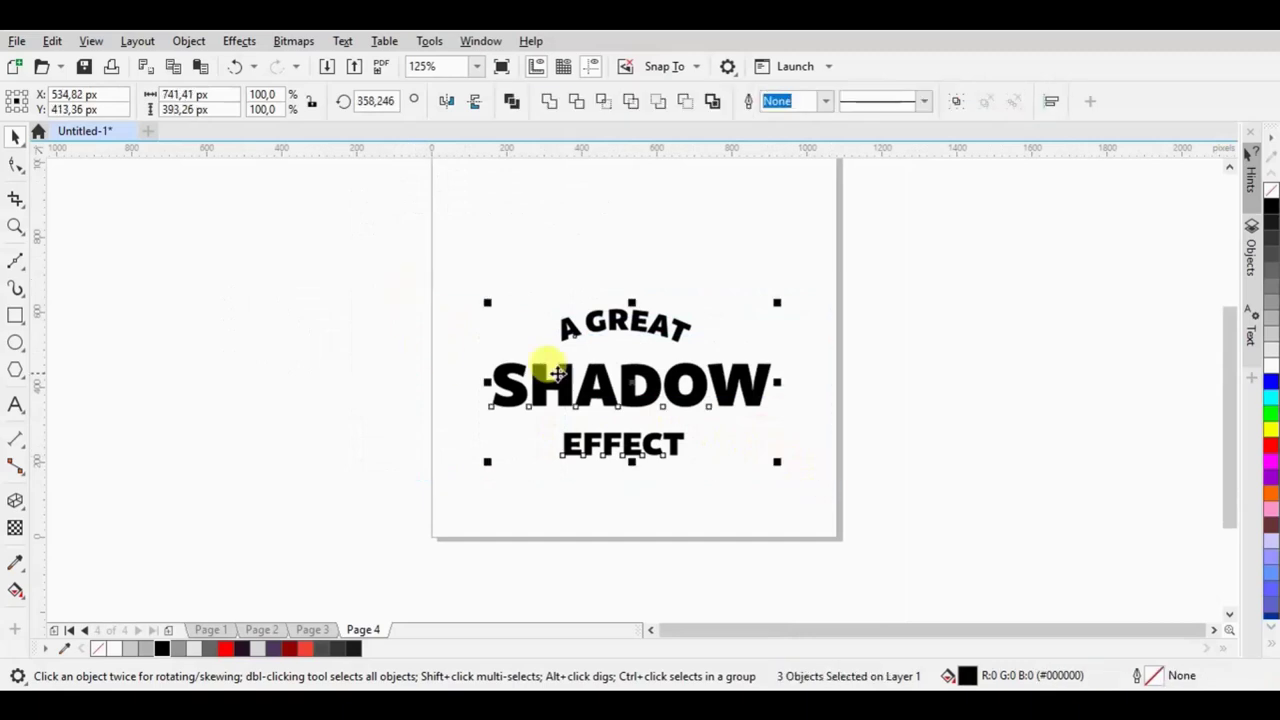
pyautogui.moveTo(543, 372)
pyautogui.mouseDown()
pyautogui.moveTo(623, 247)
pyautogui.moveTo(547, 376)
pyautogui.mouseUp()
pyautogui.scroll(-2, 705, 332)
pyautogui.scroll(4, 671, 319)
pyautogui.moveTo(623, 410); pyautogui.dragTo(623, 412)
pyautogui.click(819, 307)
pyautogui.click(603, 523)
pyautogui.moveTo(261, 255)
pyautogui.mouseDown()
pyautogui.moveTo(883, 555)
pyautogui.moveTo(927, 597)
pyautogui.mouseUp()
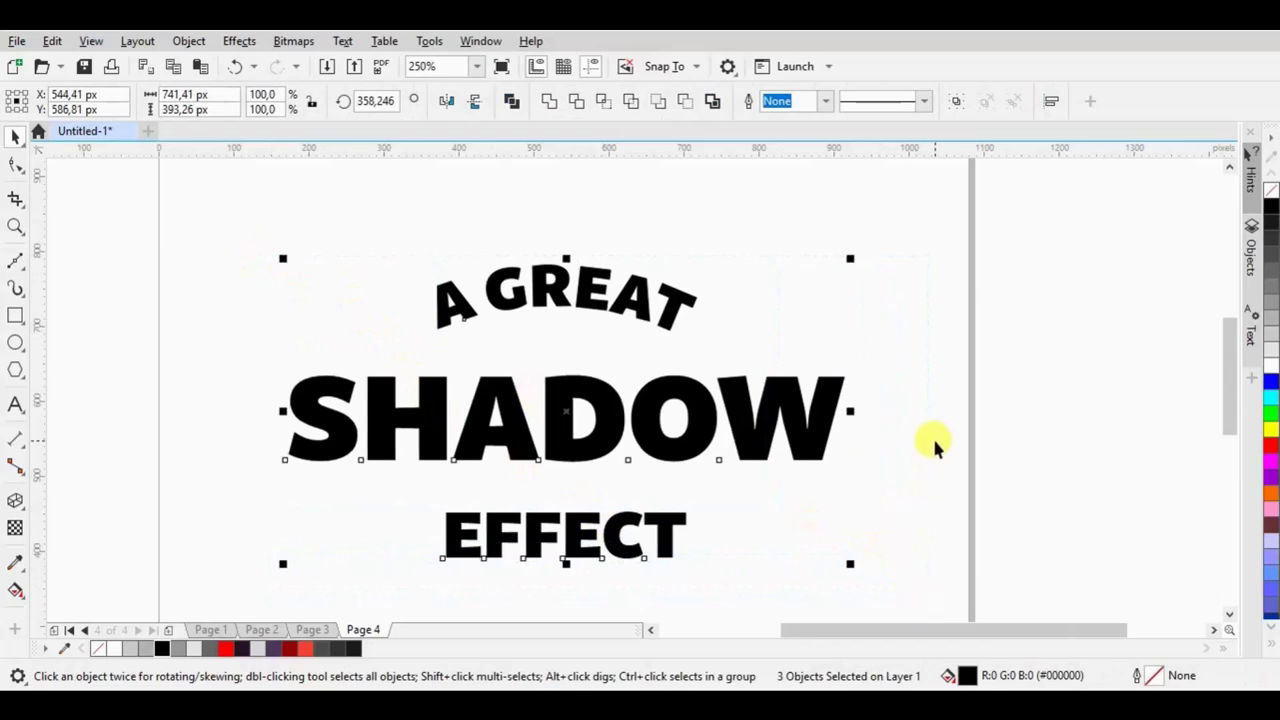
pyautogui.click(931, 410)
# - Weld A GREAT, SHADOW and EFFECT into one curve object
pyautogui.scroll(-2, 929, 378)
pyautogui.moveTo(603, 490); pyautogui.dragTo(559, 493)
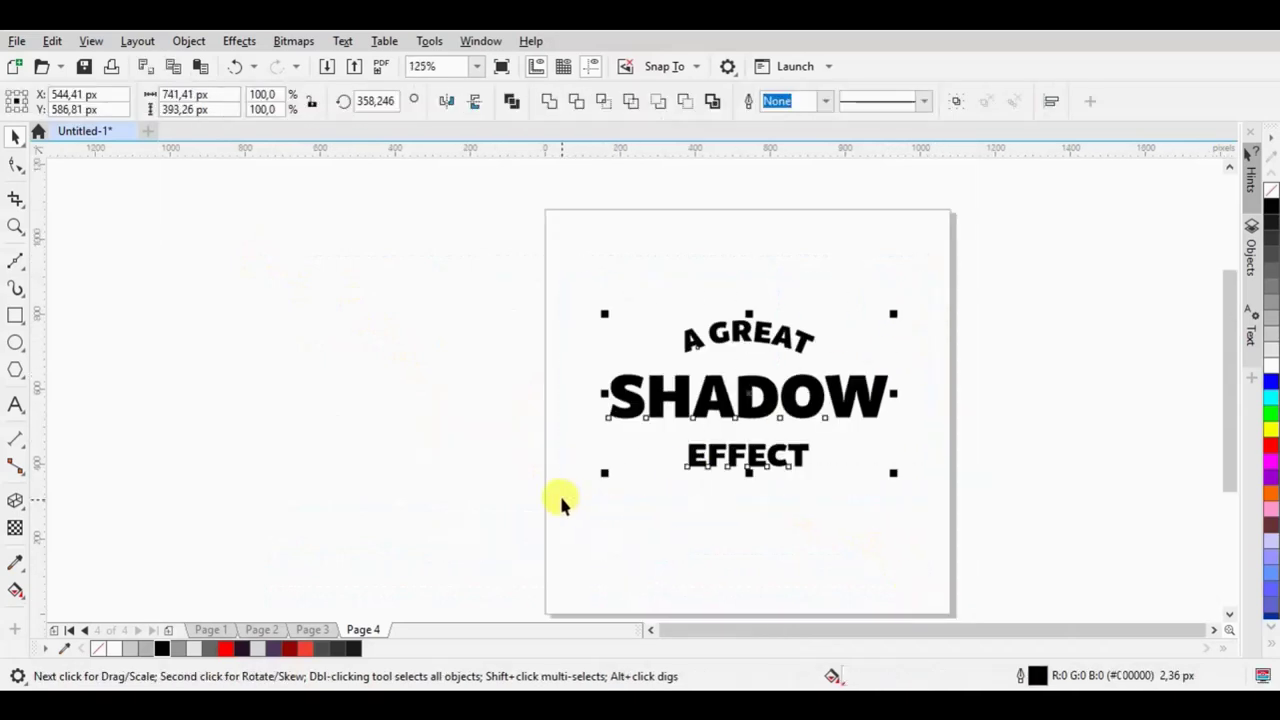
pyautogui.click(548, 102)
pyautogui.scroll(3, 622, 395)
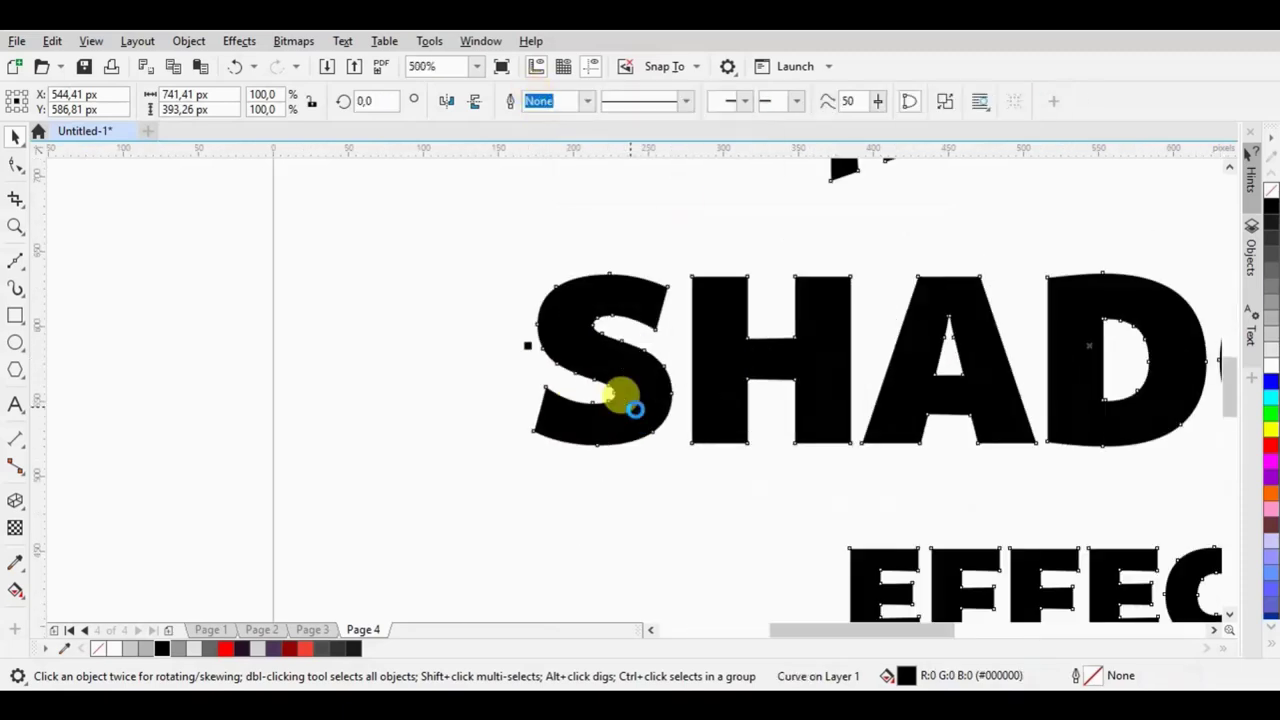
pyautogui.scroll(2, 622, 395)
pyautogui.click(20, 508)
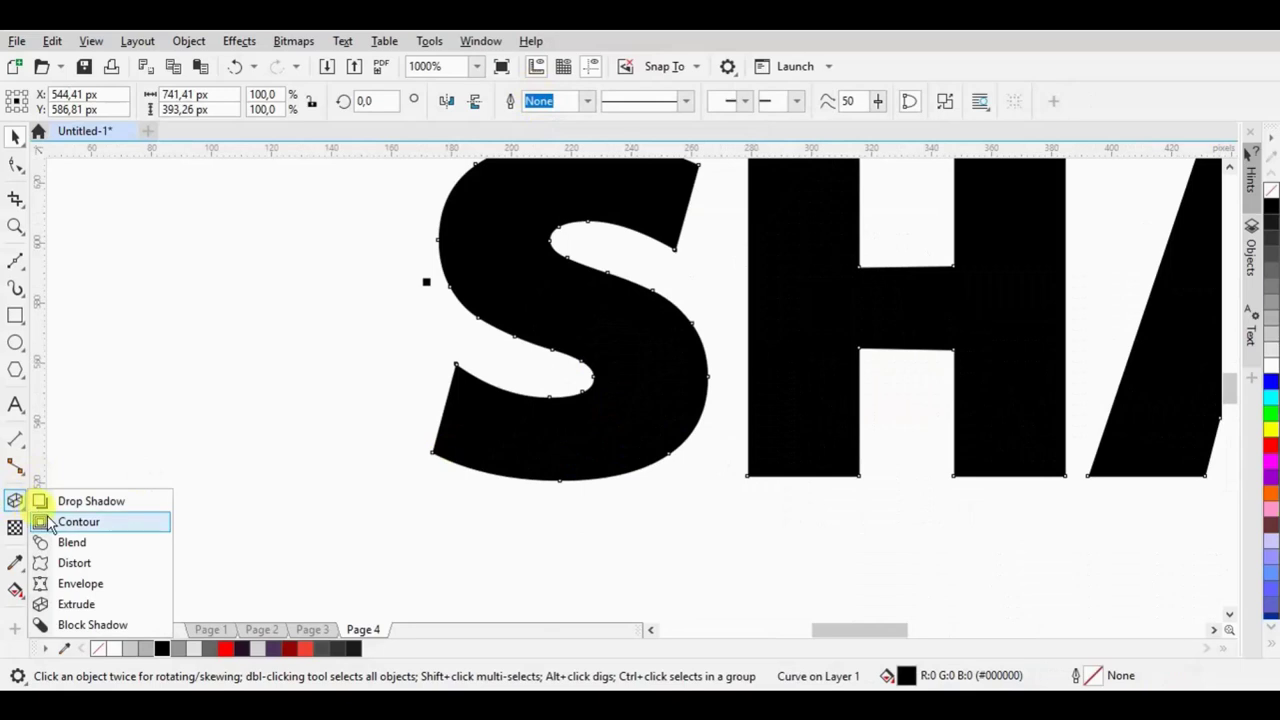
# - Add an outside contour of about 6.75 px around the welded title lettering
pyautogui.click(78, 522)
pyautogui.scroll(-2, 423, 514)
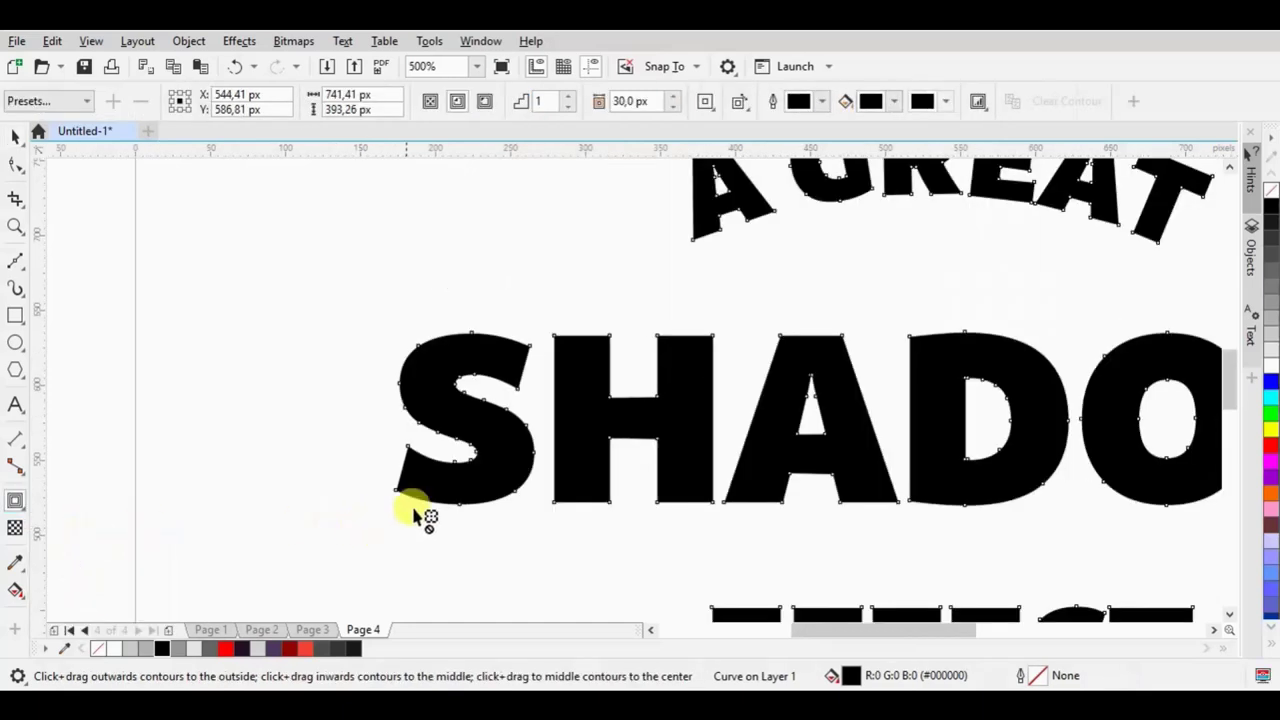
pyautogui.scroll(2, 506, 334)
pyautogui.click(508, 348)
pyautogui.moveTo(508, 348); pyautogui.dragTo(269, 412)
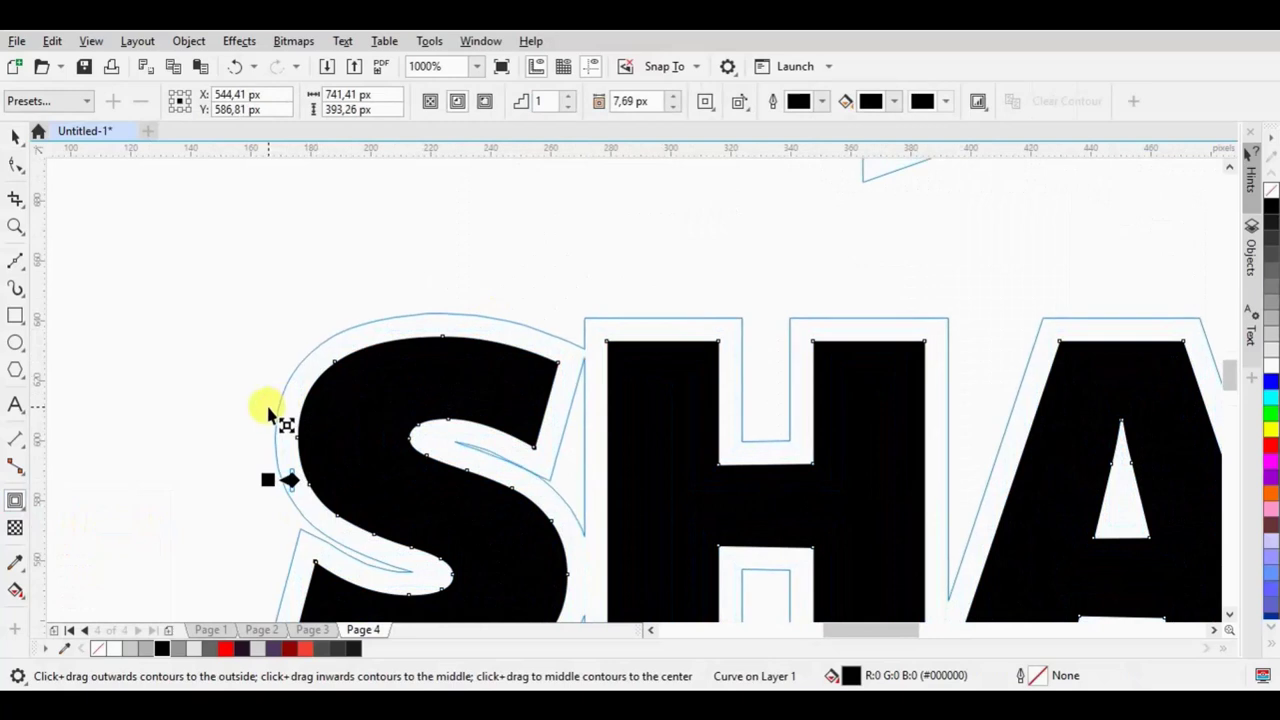
pyautogui.moveTo(268, 412); pyautogui.dragTo(272, 410)
pyautogui.scroll(-2, 406, 309)
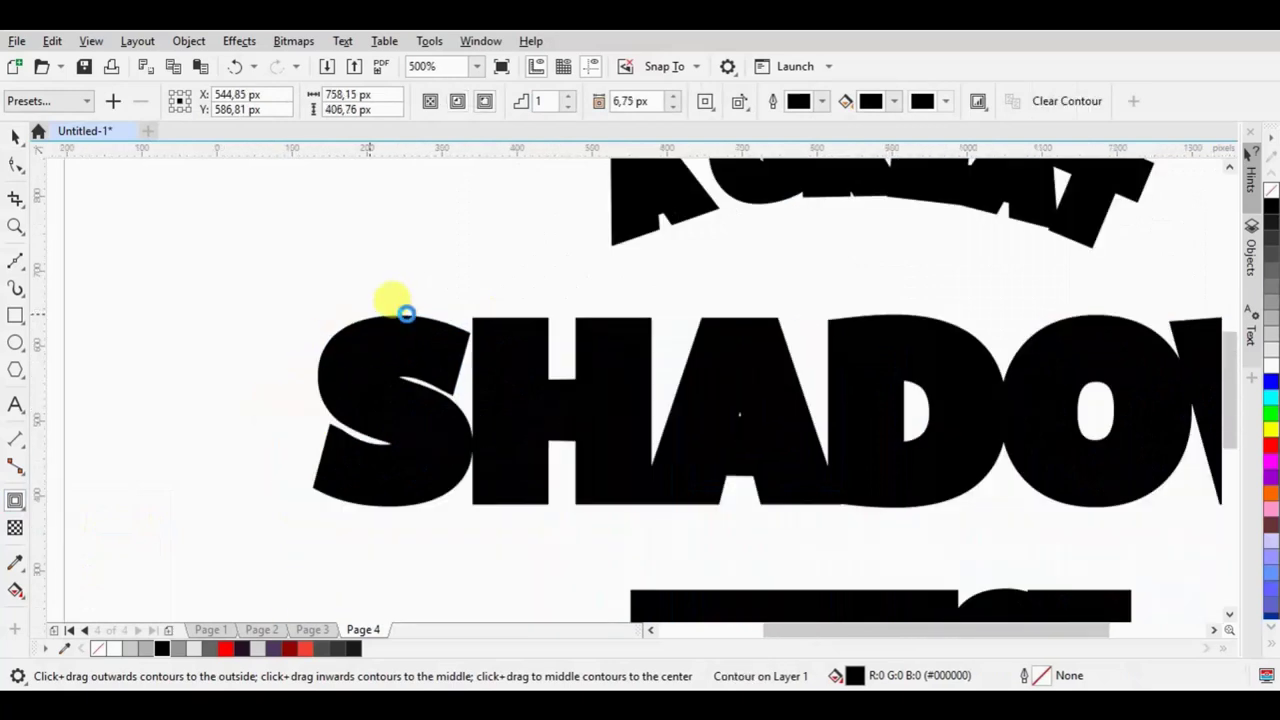
pyautogui.scroll(-1, 503, 318)
pyautogui.hotkey('ctrl', 'q')
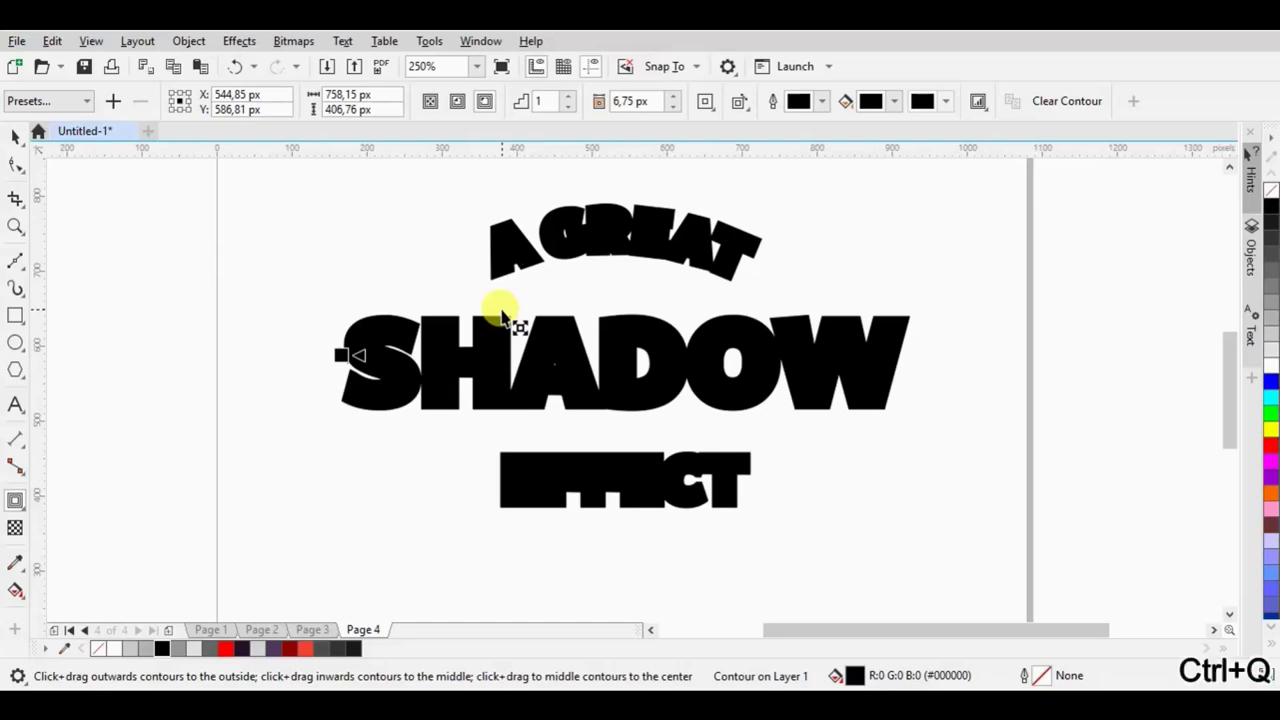
# - Break the contour off the lettering, ungroup it, and fill it grey
pyautogui.hotkey('ctrl', 'k')
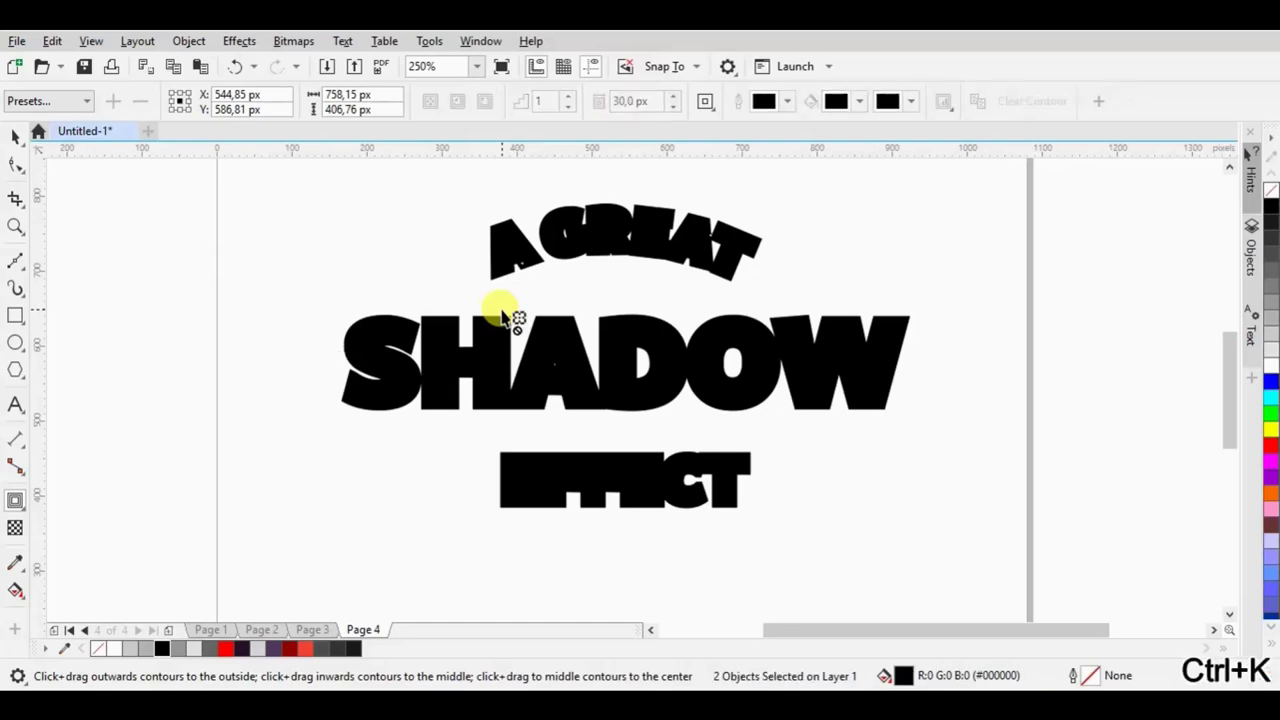
pyautogui.hotkey('ctrl', 'u')
pyautogui.press('space')
pyautogui.click(437, 271)
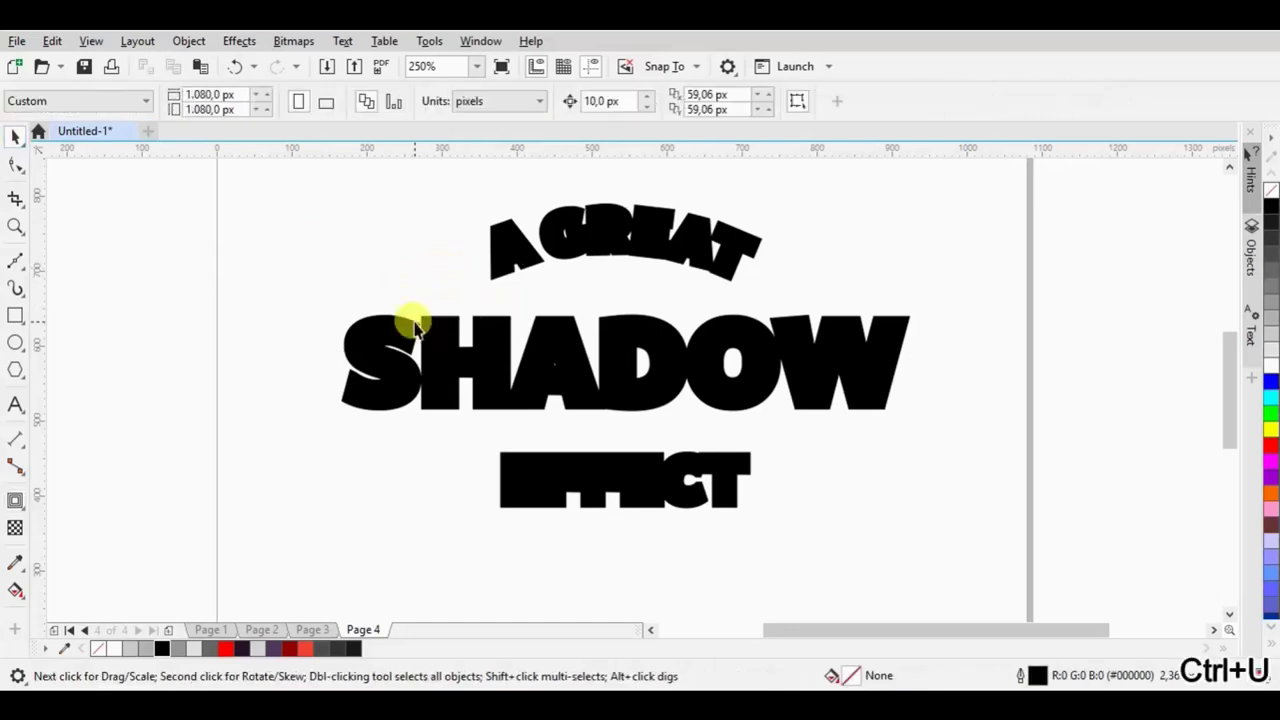
pyautogui.click(418, 326)
pyautogui.click(1271, 300)
pyautogui.press('Escape')
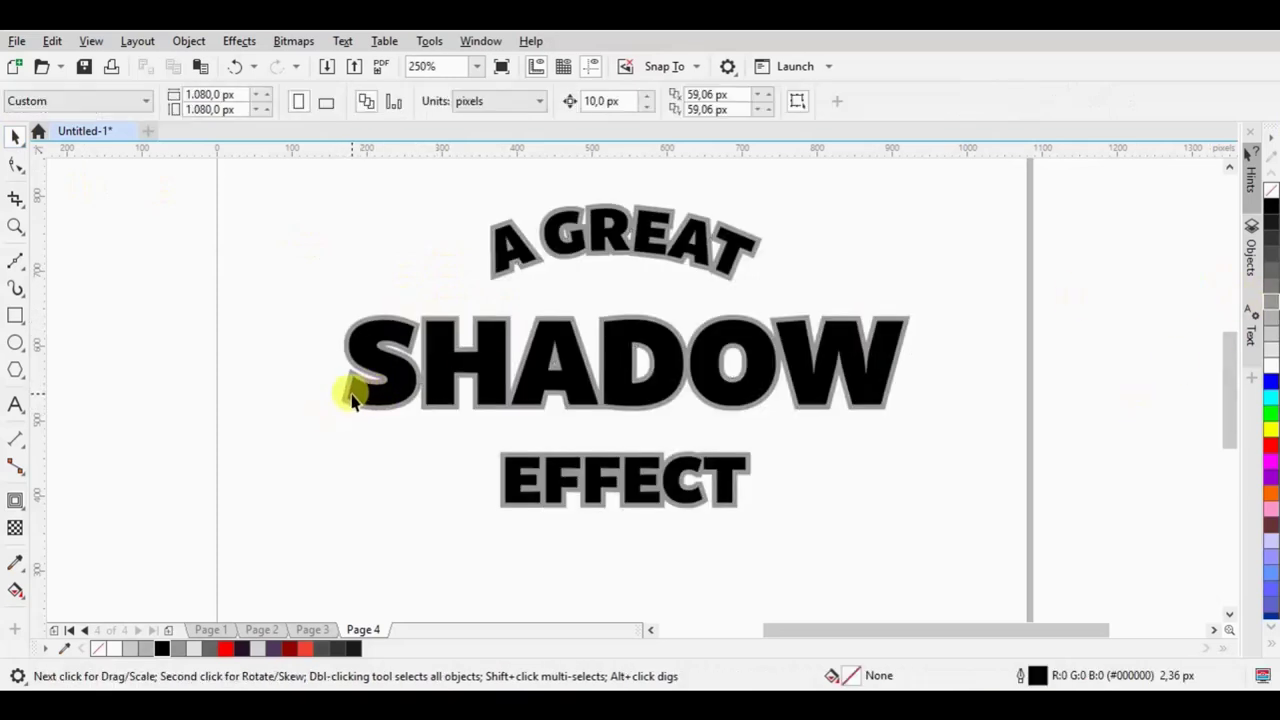
pyautogui.scroll(2, 350, 396)
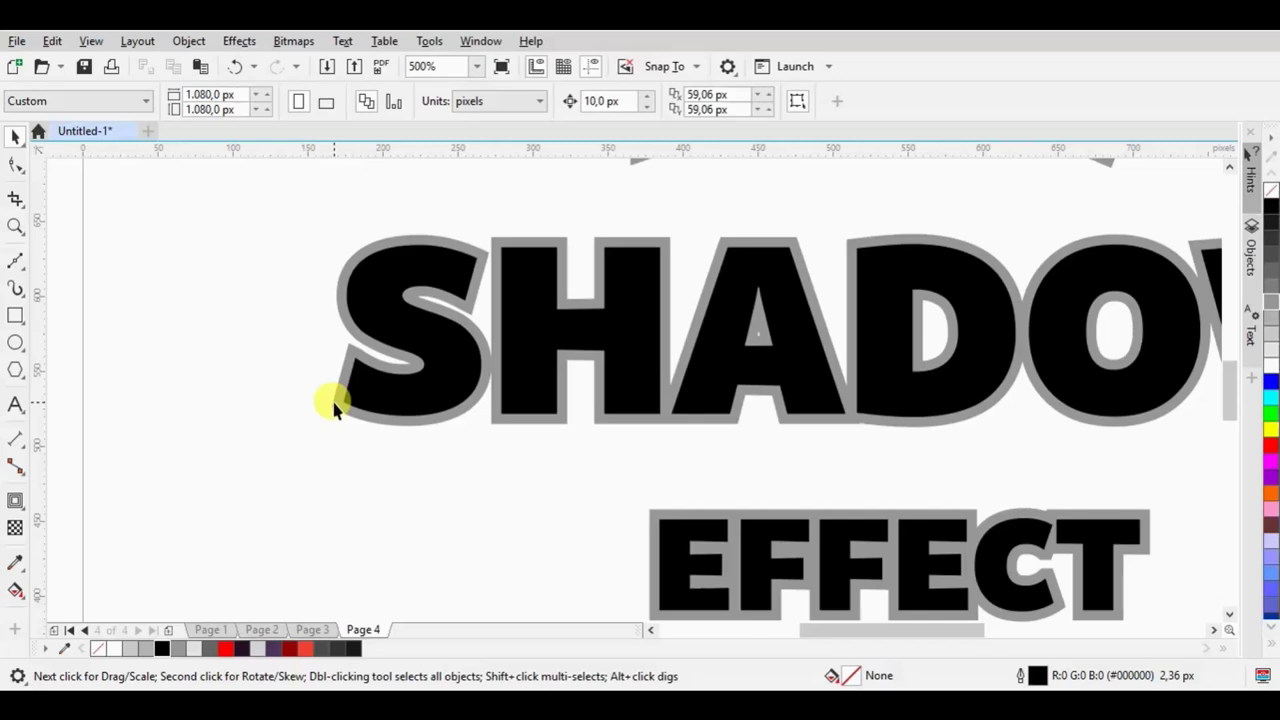
# - Make an offset copy of the grey outline and fill it black
pyautogui.moveTo(330, 410); pyautogui.dragTo(314, 426)
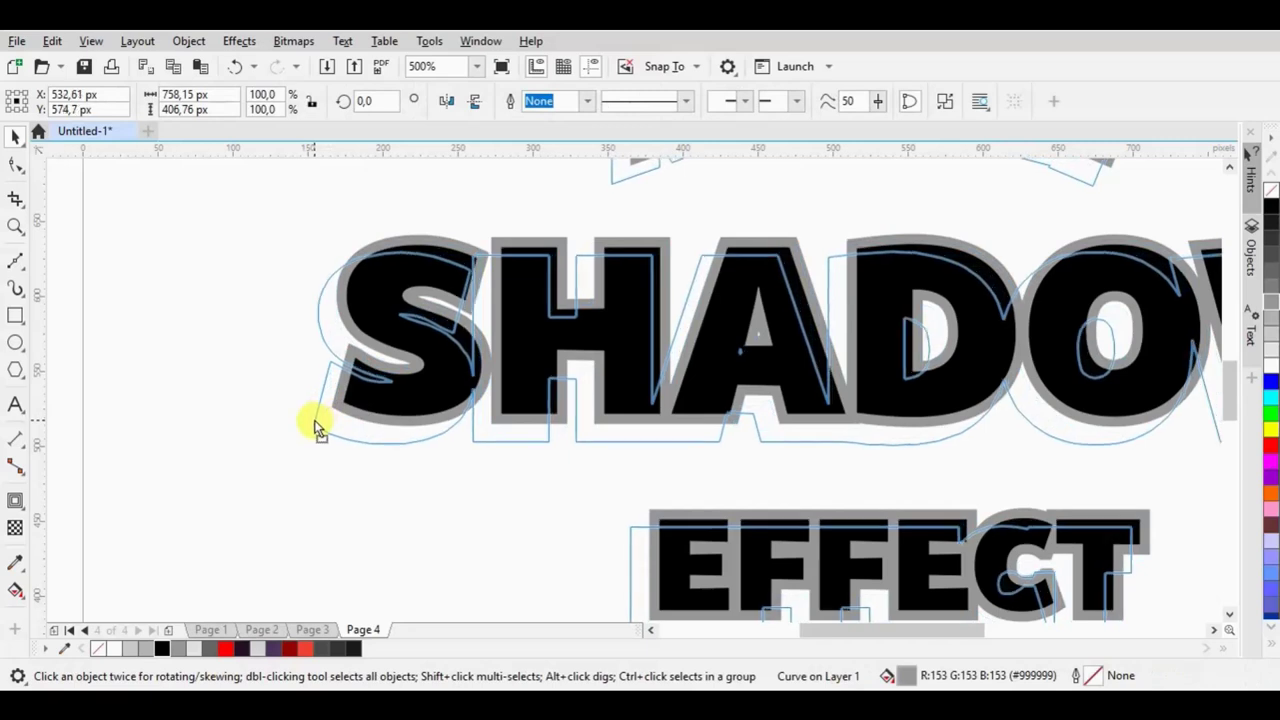
pyautogui.moveTo(318, 428)
pyautogui.mouseDown()
pyautogui.moveTo(336, 407)
pyautogui.moveTo(314, 409)
pyautogui.mouseUp()
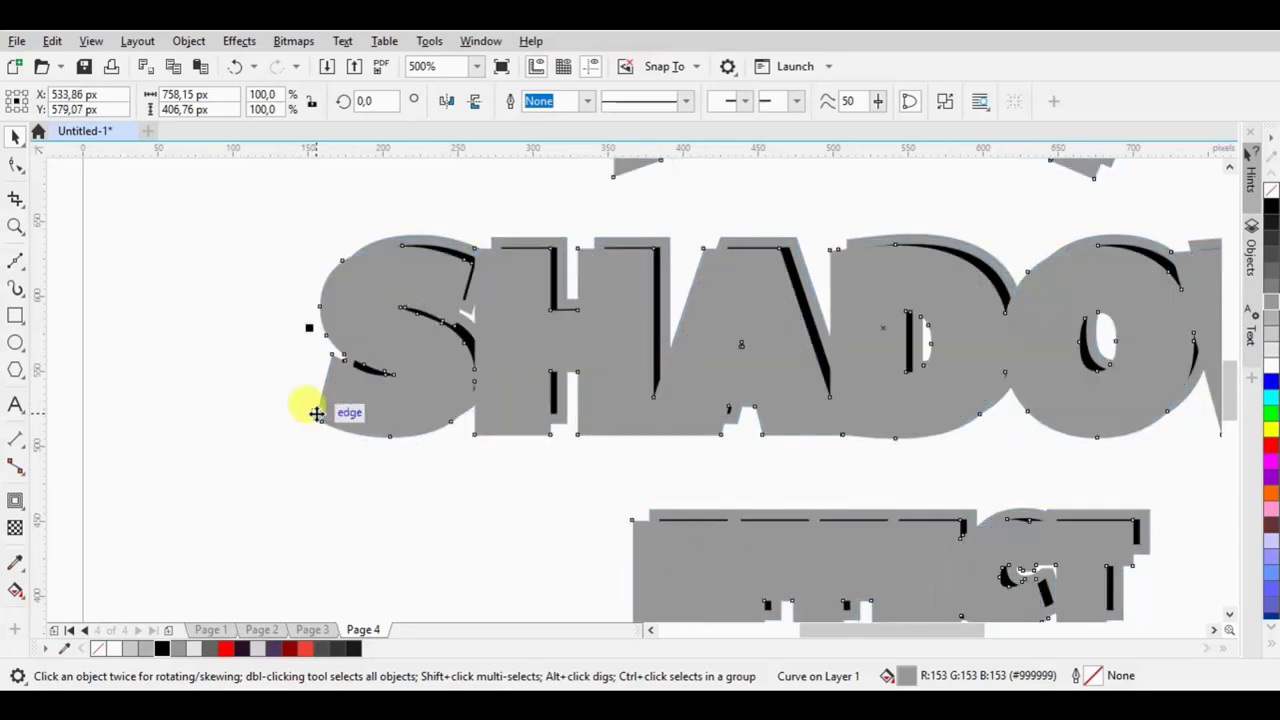
pyautogui.scroll(-2, 443, 380)
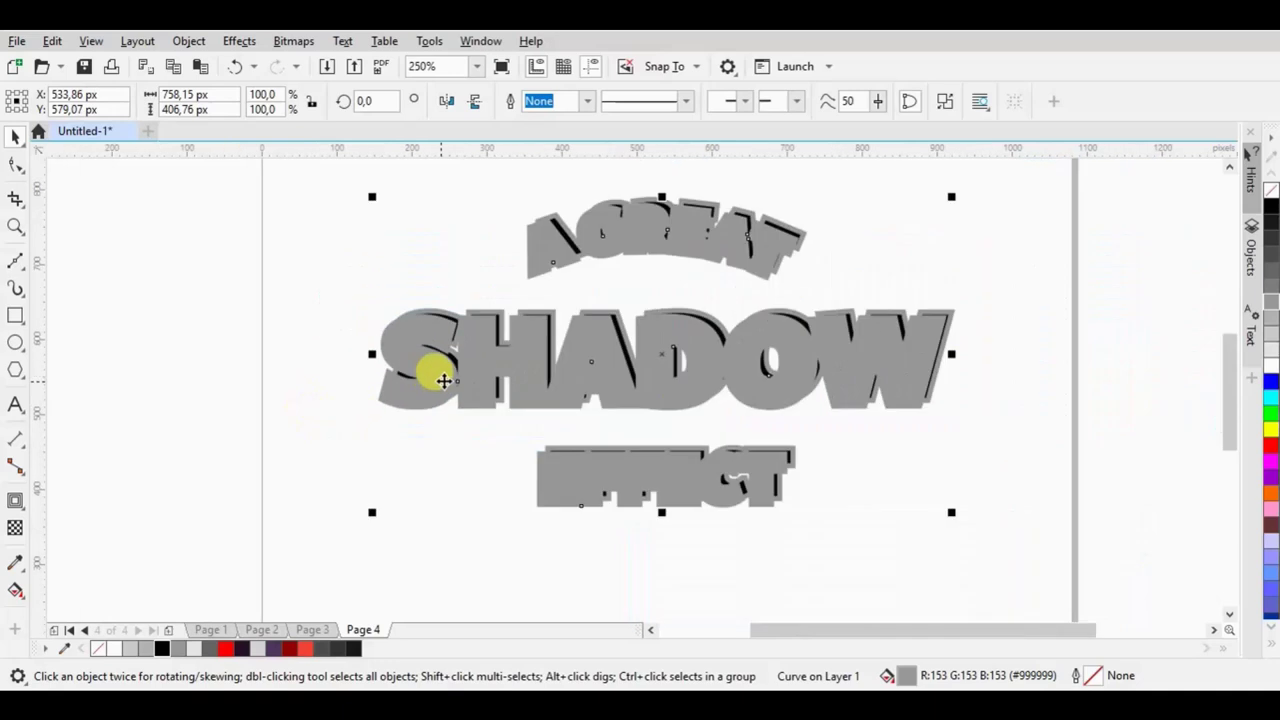
pyautogui.click(1271, 206)
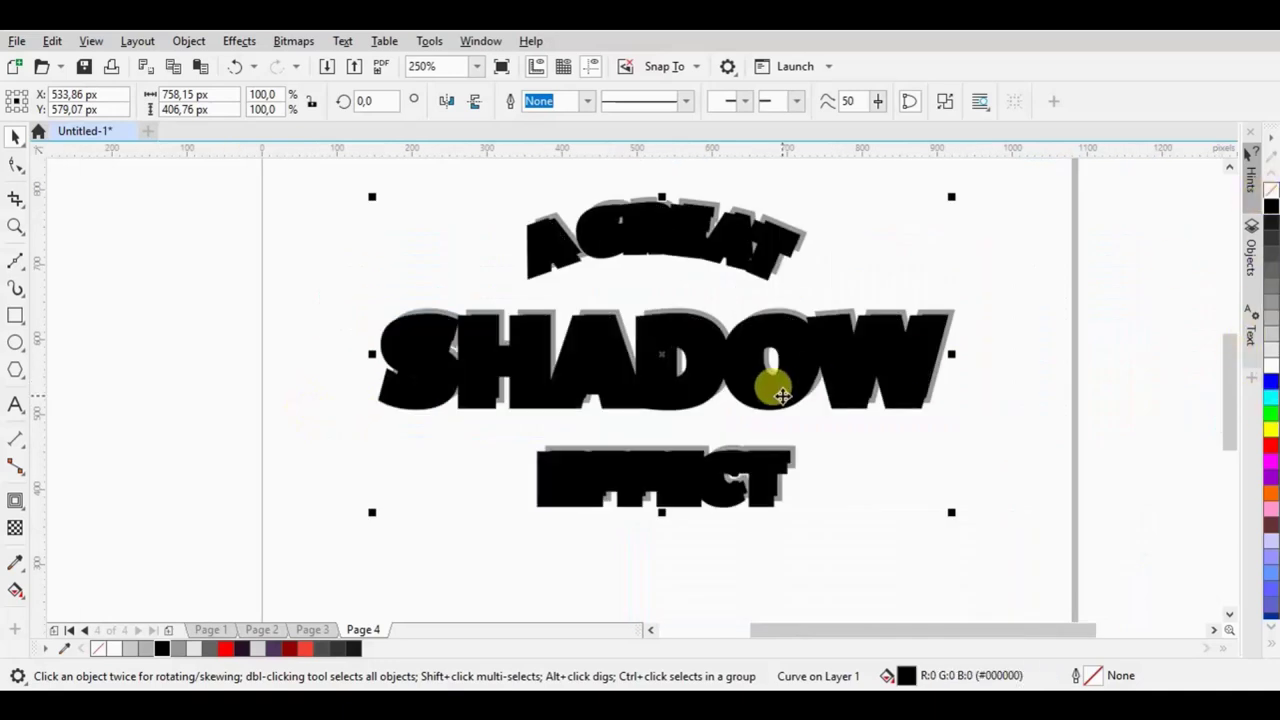
# - Send the black copy behind the grey title and offset it down-left as a shadow
pyautogui.rightClick(721, 366)
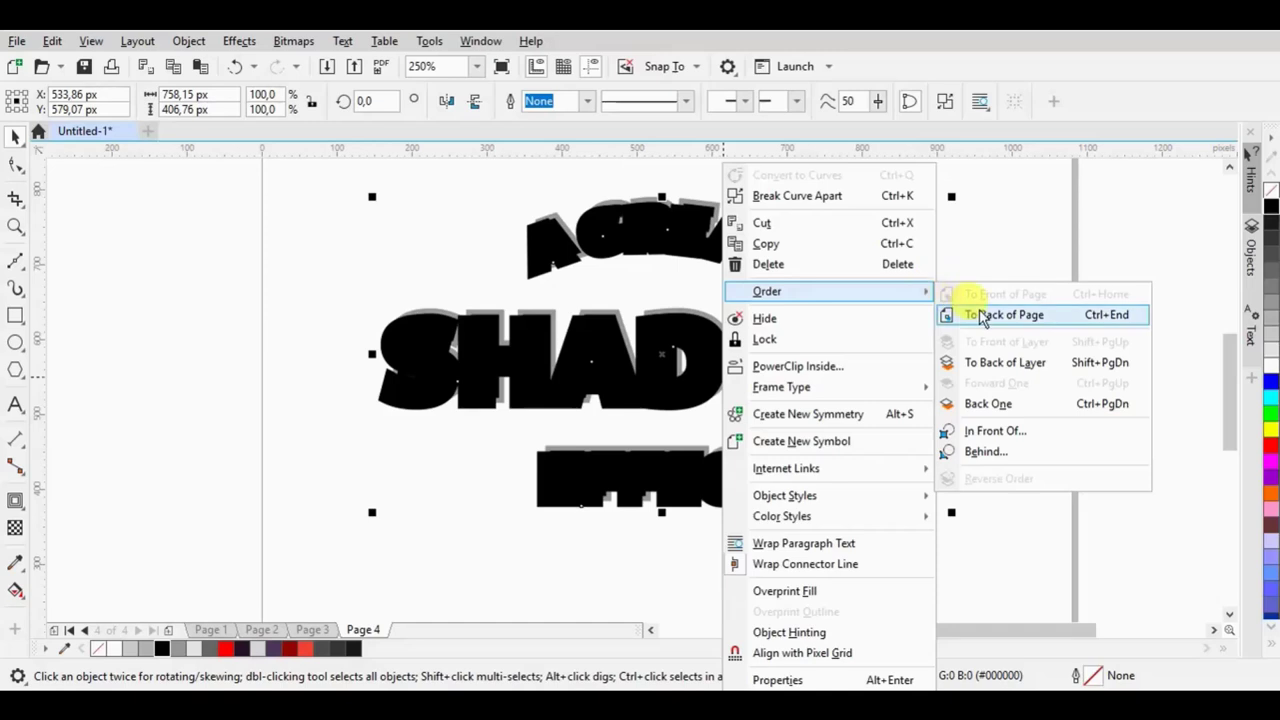
pyautogui.click(990, 312)
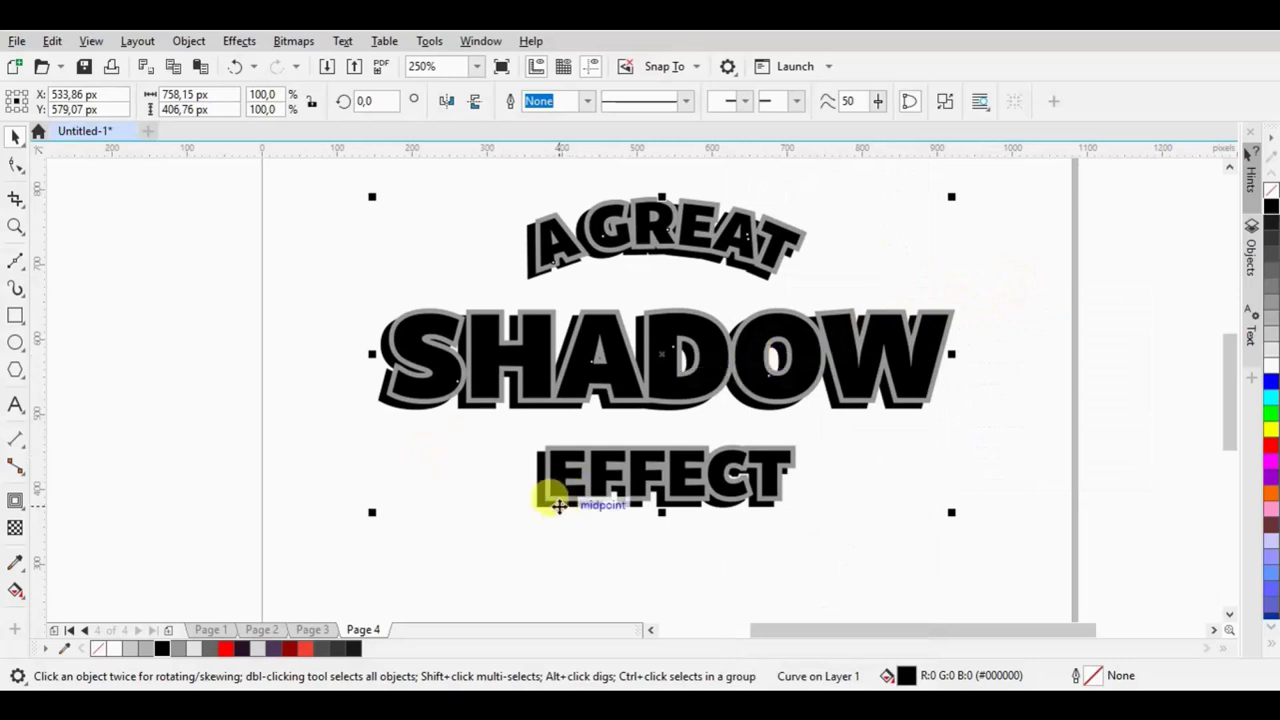
pyautogui.scroll(3, 549, 495)
pyautogui.moveTo(506, 521); pyautogui.dragTo(501, 518)
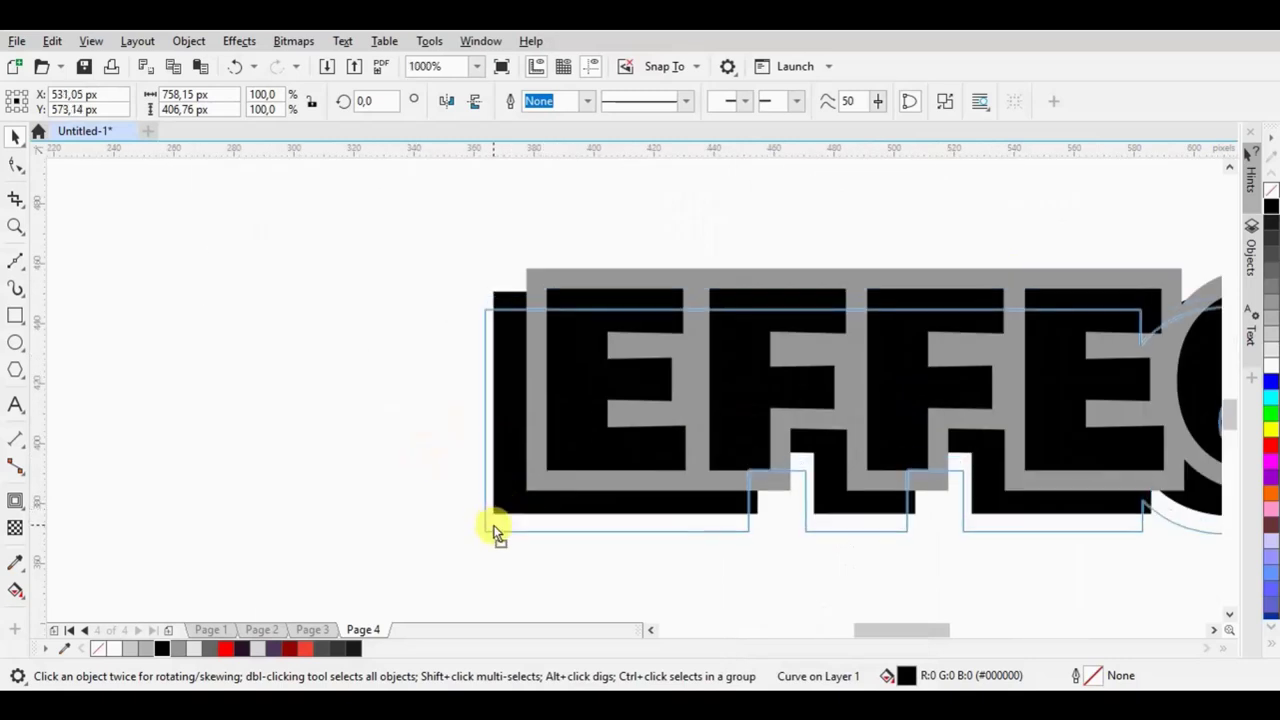
pyautogui.moveTo(499, 516); pyautogui.dragTo(497, 518)
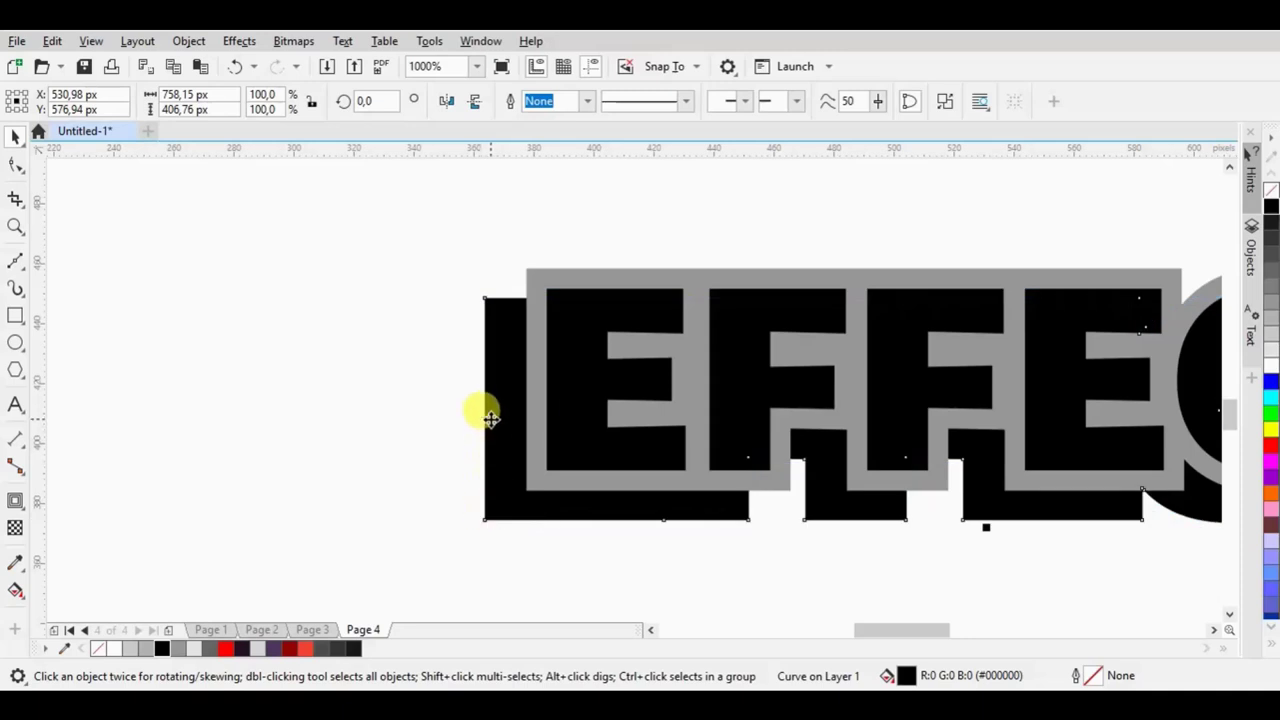
pyautogui.scroll(2, 501, 322)
pyautogui.scroll(-3, 518, 335)
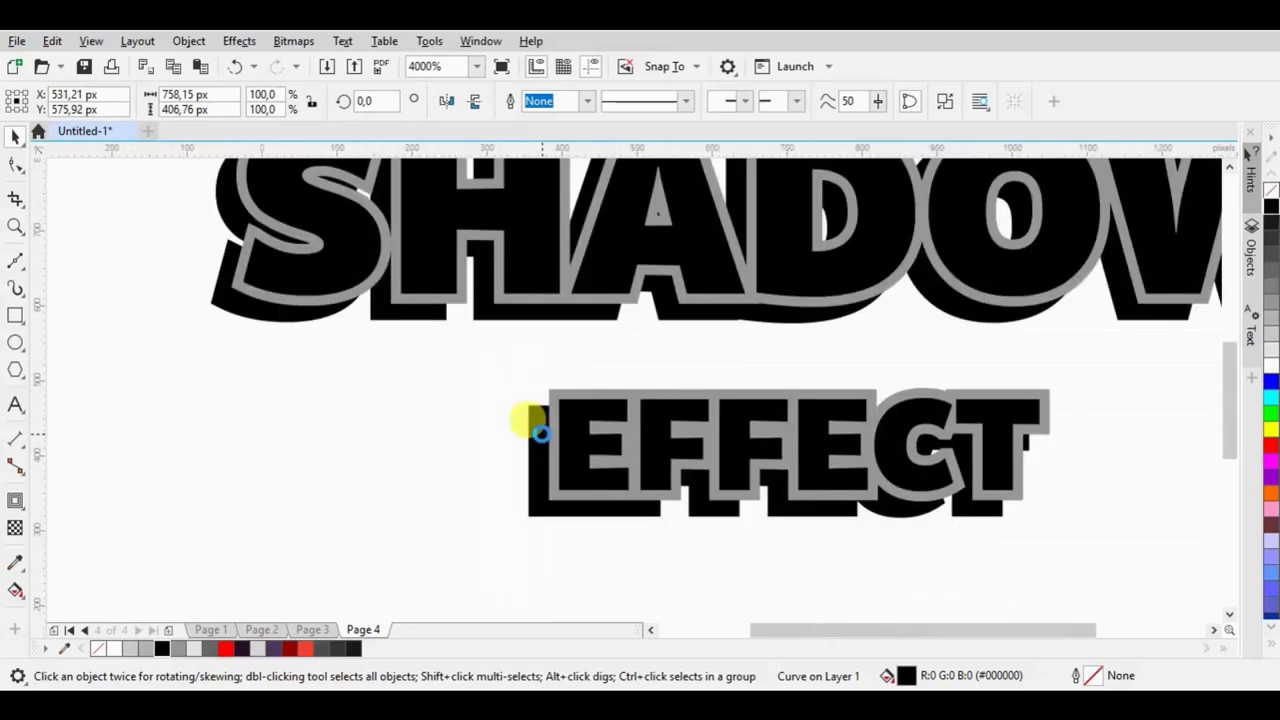
pyautogui.scroll(-1, 534, 423)
pyautogui.scroll(3, 370, 398)
pyautogui.moveTo(370, 398)
pyautogui.mouseDown()
pyautogui.moveTo(357, 451)
pyautogui.moveTo(354, 440)
pyautogui.mouseUp()
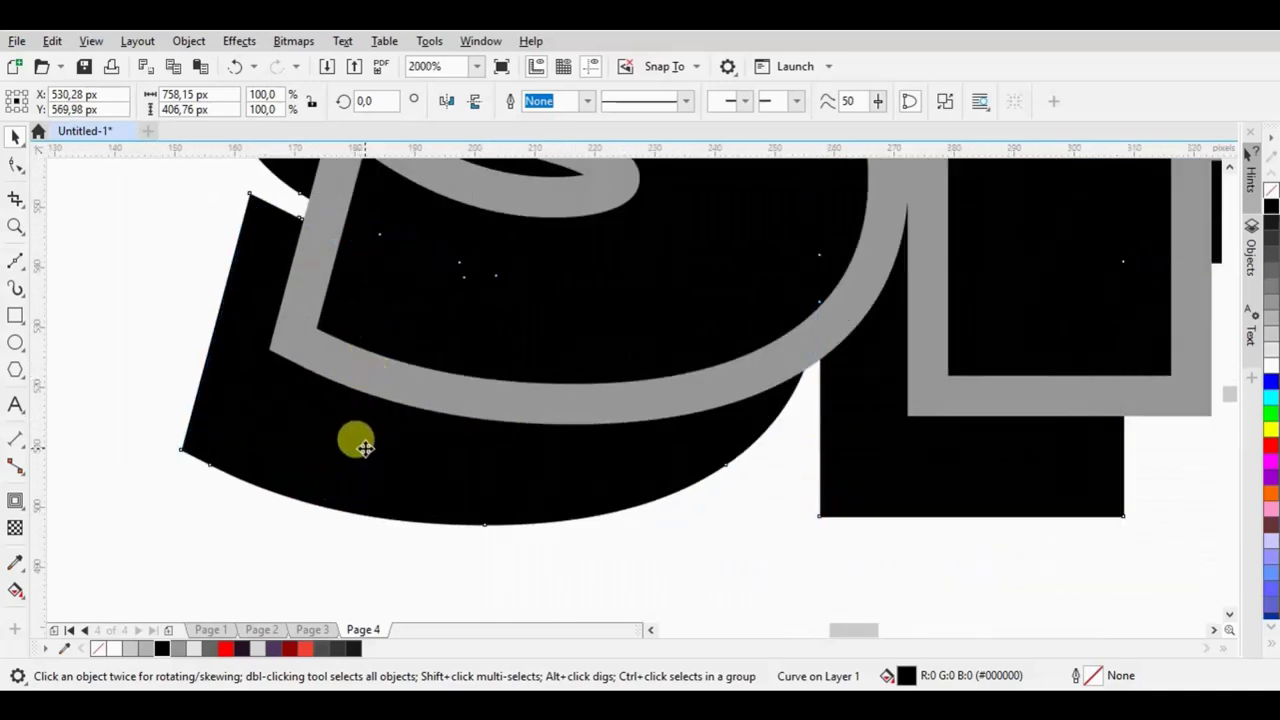
pyautogui.scroll(-3, 354, 440)
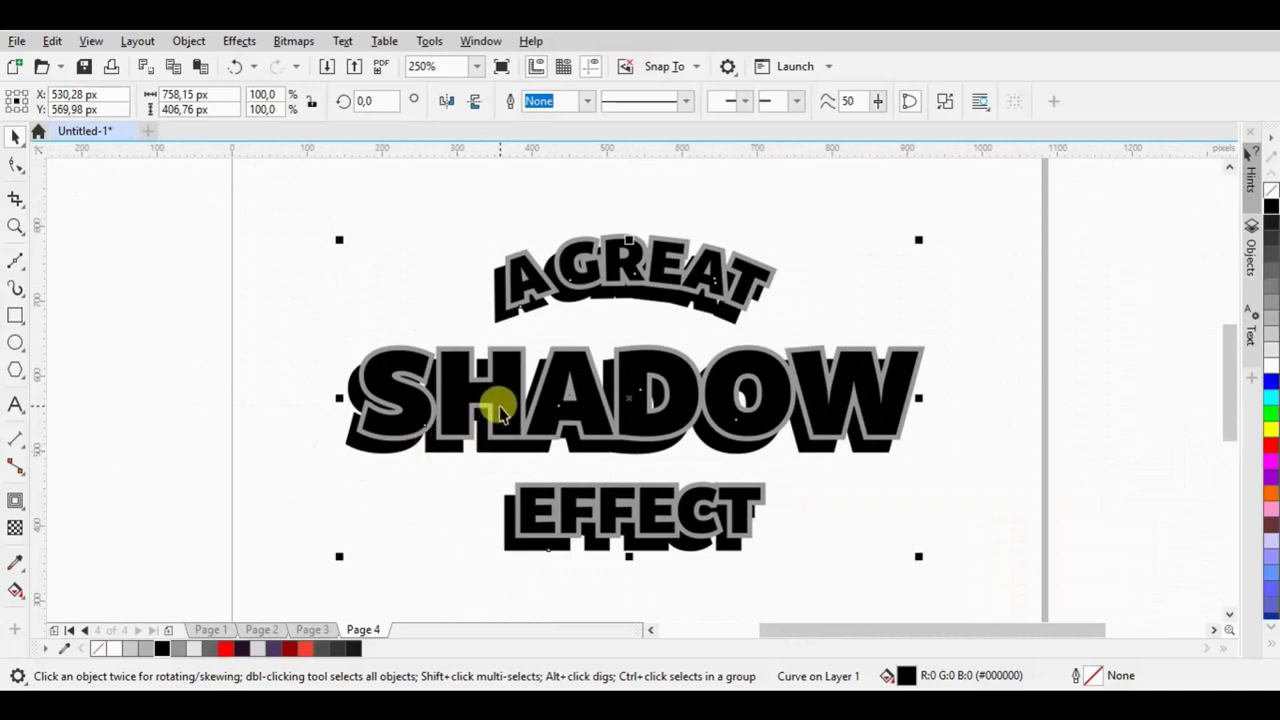
# - Import the Grid Line.cdr artwork into the drawing
pyautogui.click(812, 289)
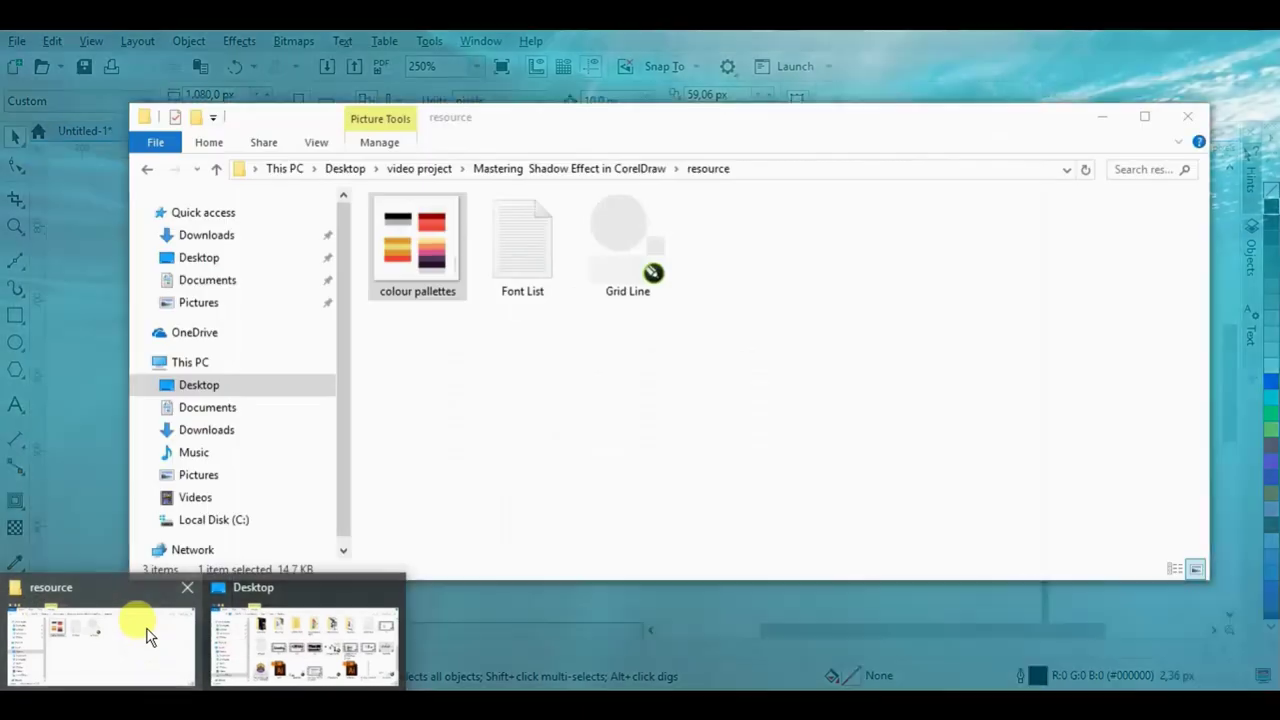
pyautogui.click(100, 640)
pyautogui.click(648, 278)
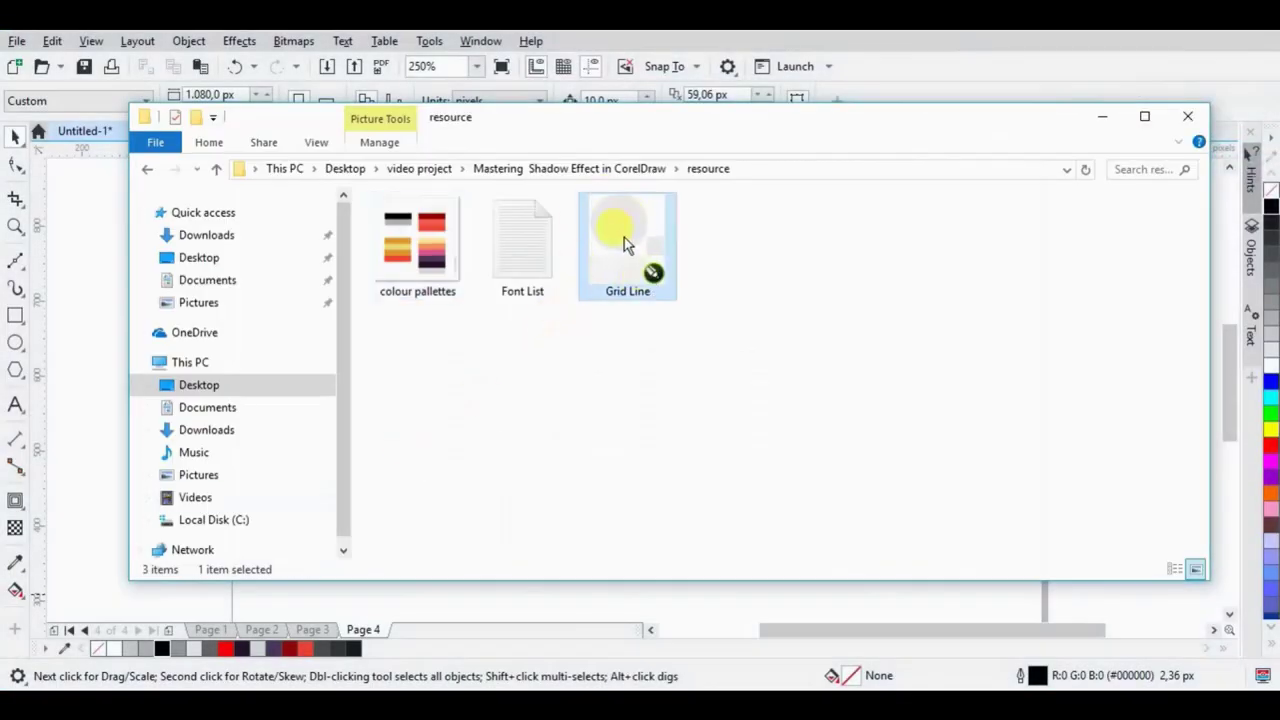
pyautogui.moveTo(630, 240); pyautogui.dragTo(100, 426)
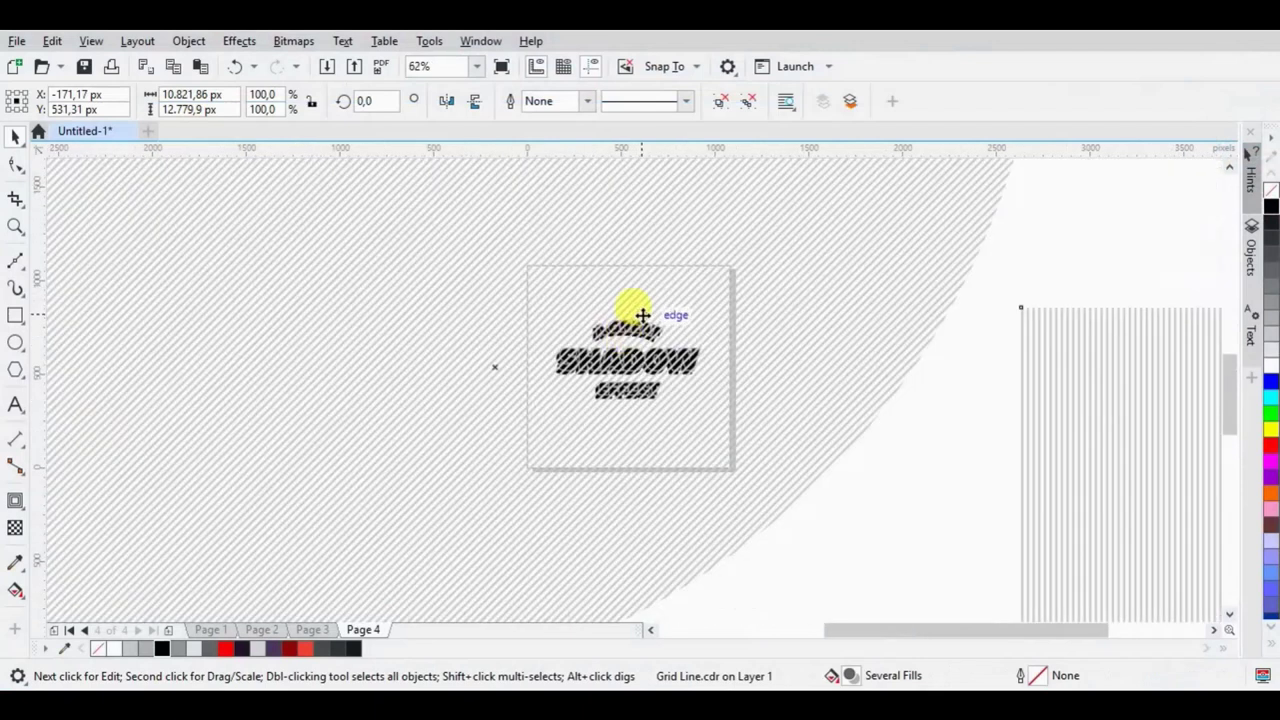
pyautogui.scroll(-4, 642, 315)
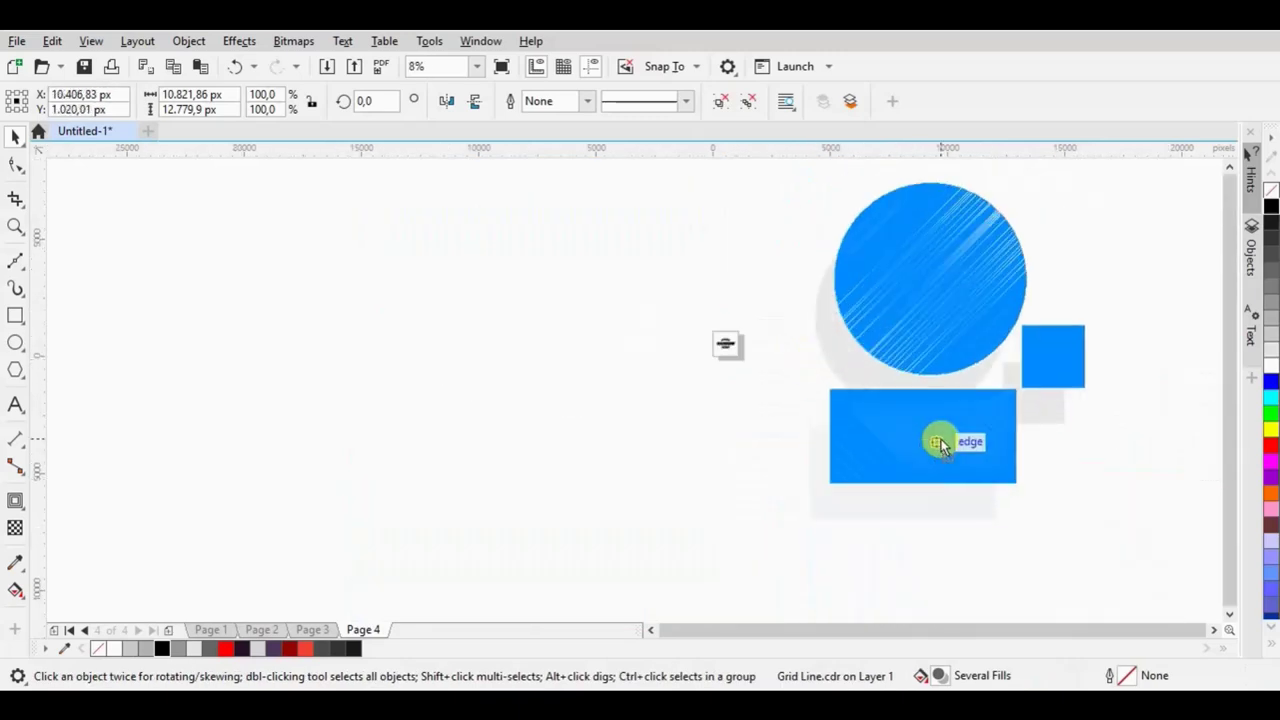
# - Ungroup the Grid Line artwork and place its grey diagonal-striped circle over the title
pyautogui.rightClick(940, 445)
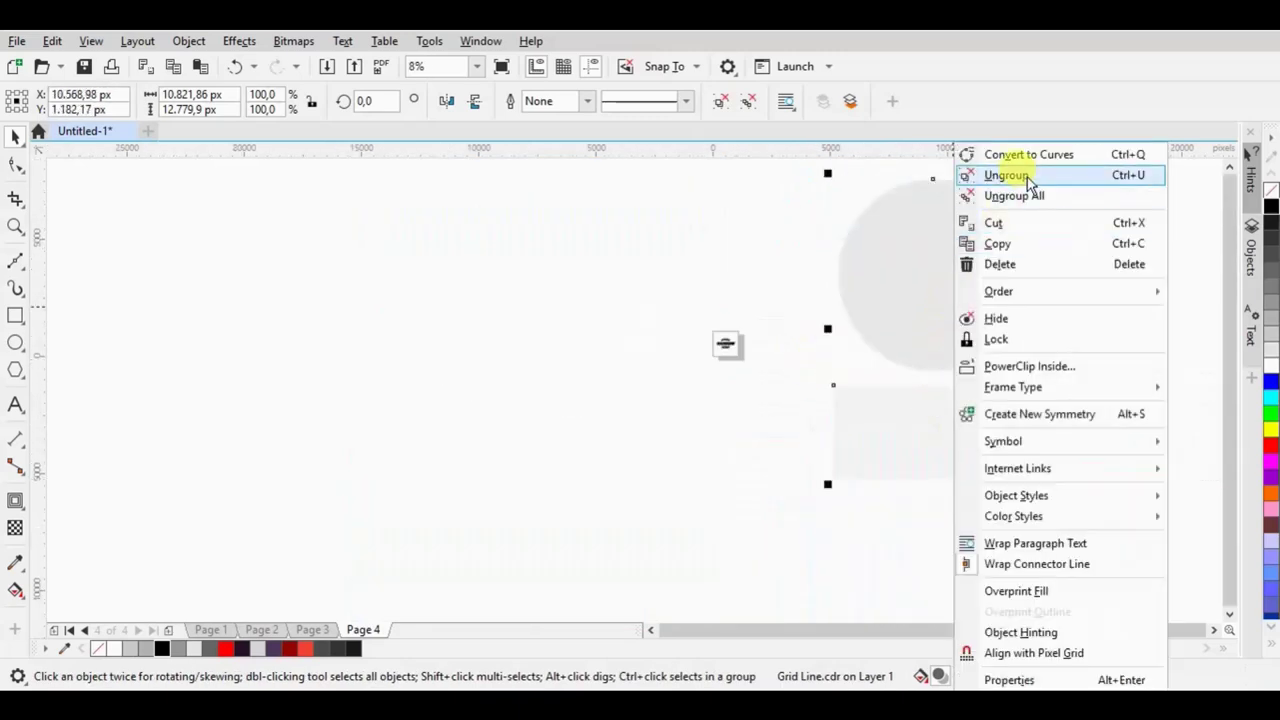
pyautogui.click(1027, 177)
pyautogui.click(794, 250)
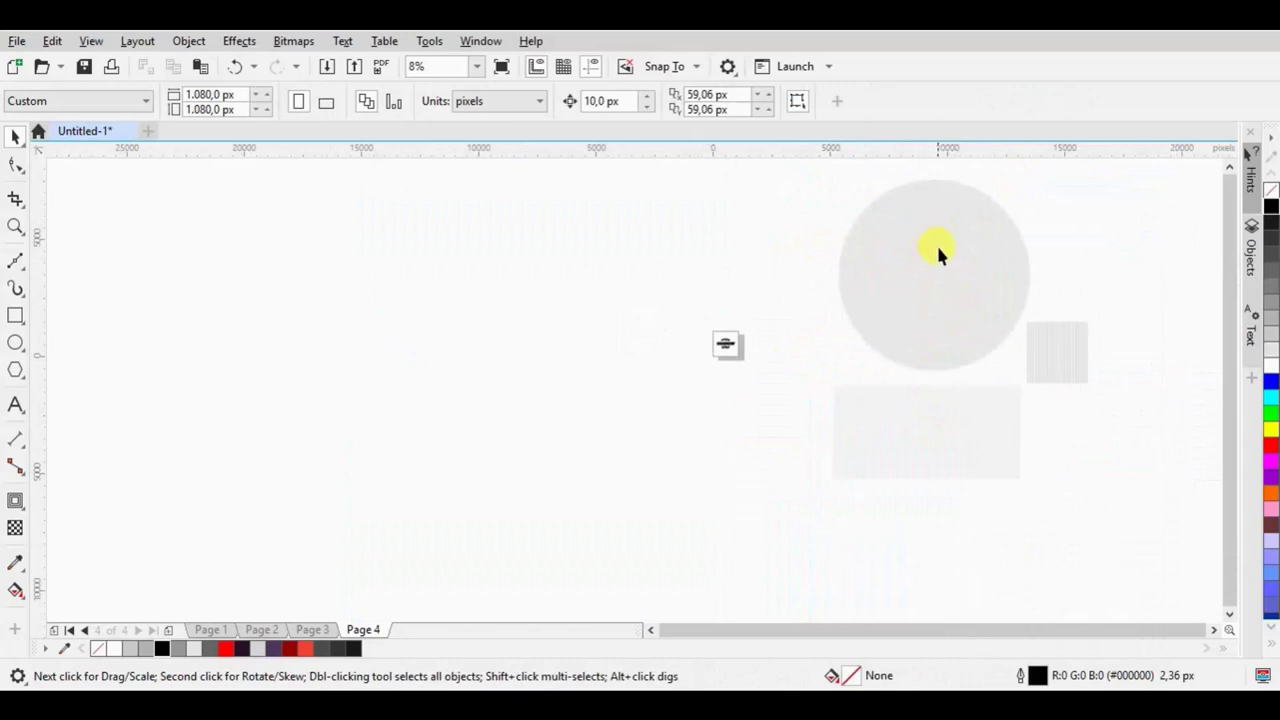
pyautogui.moveTo(874, 448); pyautogui.dragTo(722, 374)
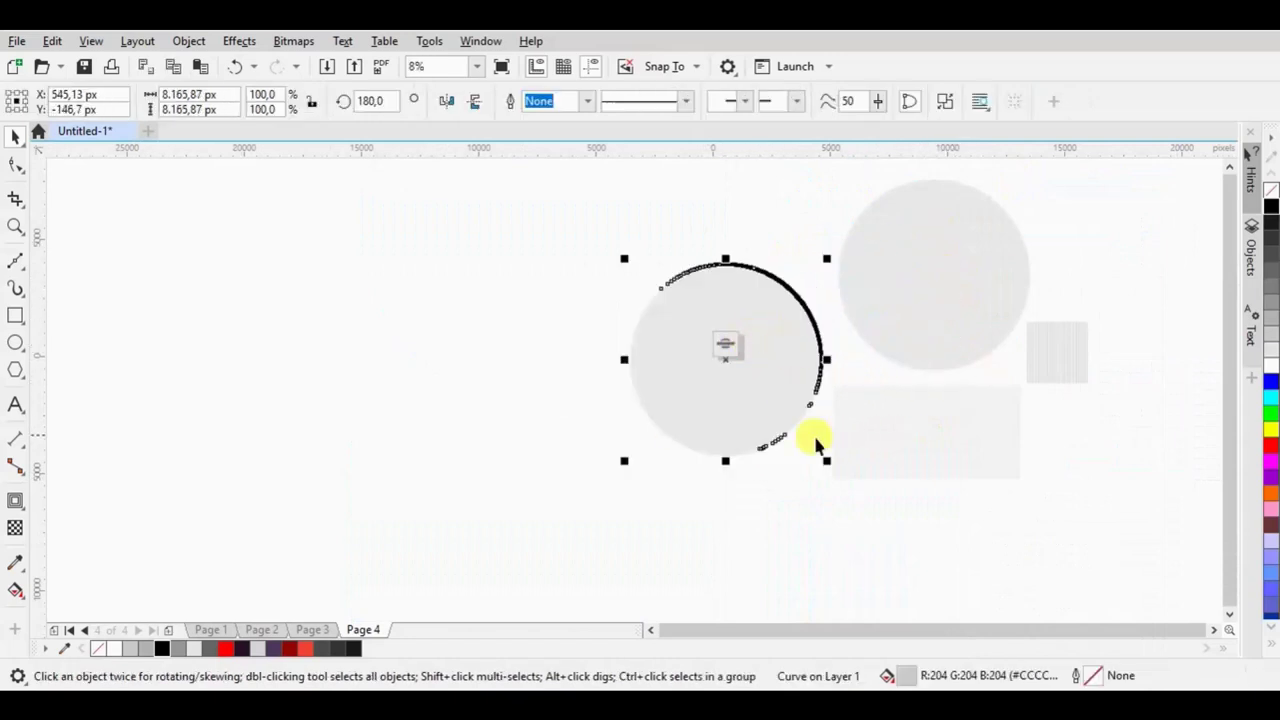
pyautogui.scroll(5, 727, 330)
# - Shrink the striped gray circle to about 28% and move it onto the square page
pyautogui.scroll(2, 714, 349)
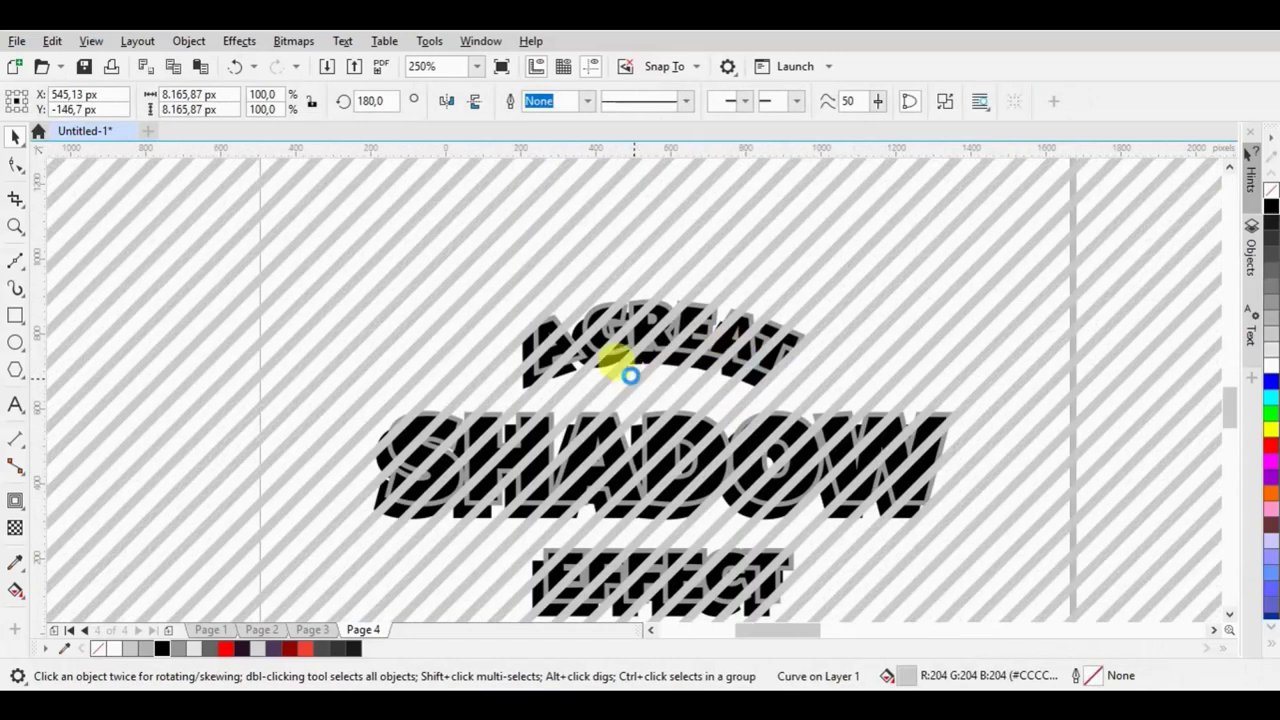
pyautogui.scroll(-5, 738, 346)
pyautogui.scroll(-5, 738, 346)
pyautogui.moveTo(787, 412); pyautogui.dragTo(714, 335)
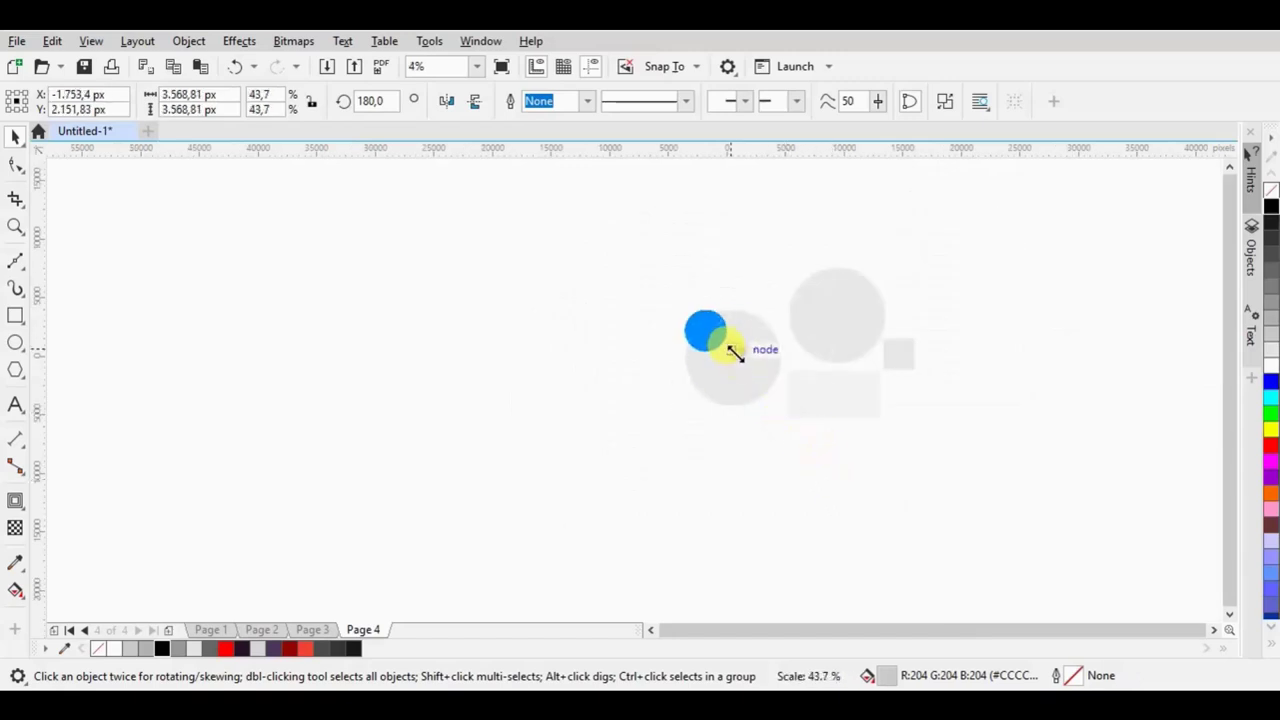
pyautogui.scroll(3, 703, 331)
pyautogui.scroll(4, 526, 250)
pyautogui.moveTo(526, 250); pyautogui.dragTo(1063, 591)
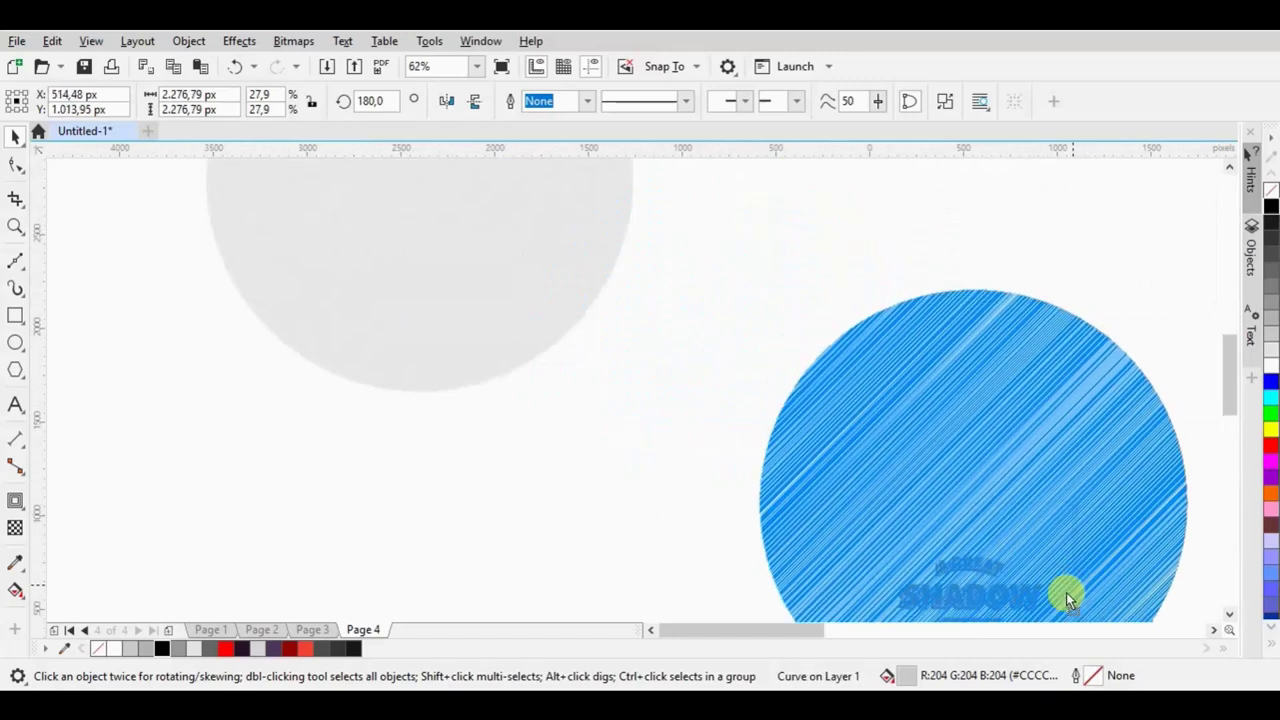
# - Shrink the circle further to about 21% and position it over the text
pyautogui.scroll(-3, 855, 340)
pyautogui.scroll(5, 1048, 543)
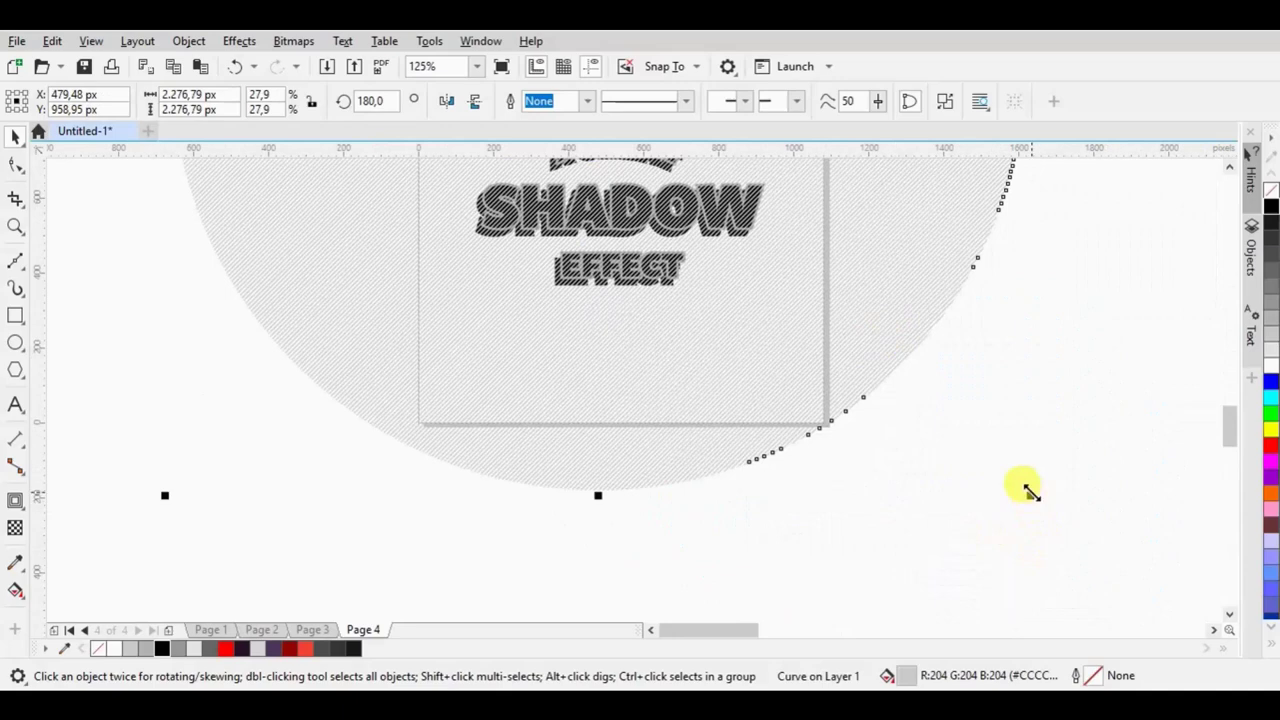
pyautogui.moveTo(1030, 495); pyautogui.dragTo(857, 494)
pyautogui.scroll(2, 763, 352)
pyautogui.scroll(2, 760, 352)
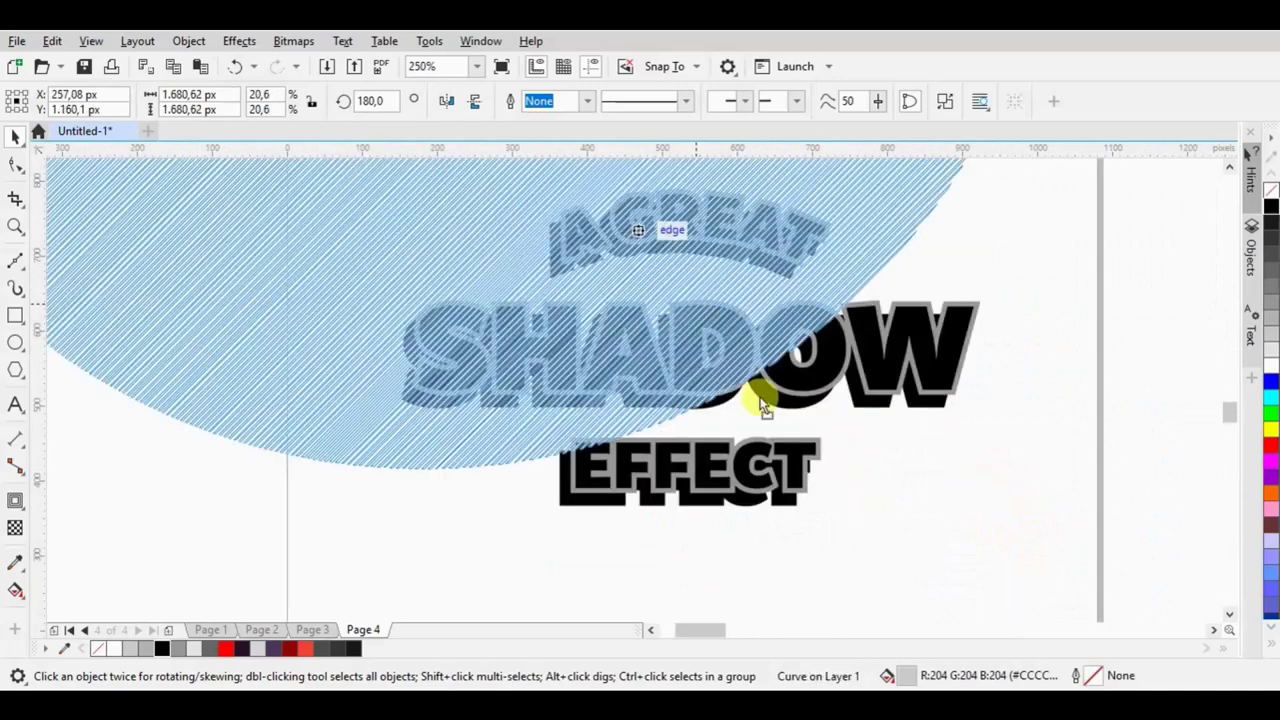
pyautogui.moveTo(763, 400); pyautogui.dragTo(894, 420)
# - Send the circle To Back of Page, behind the shadow text
pyautogui.scroll(2, 889, 363)
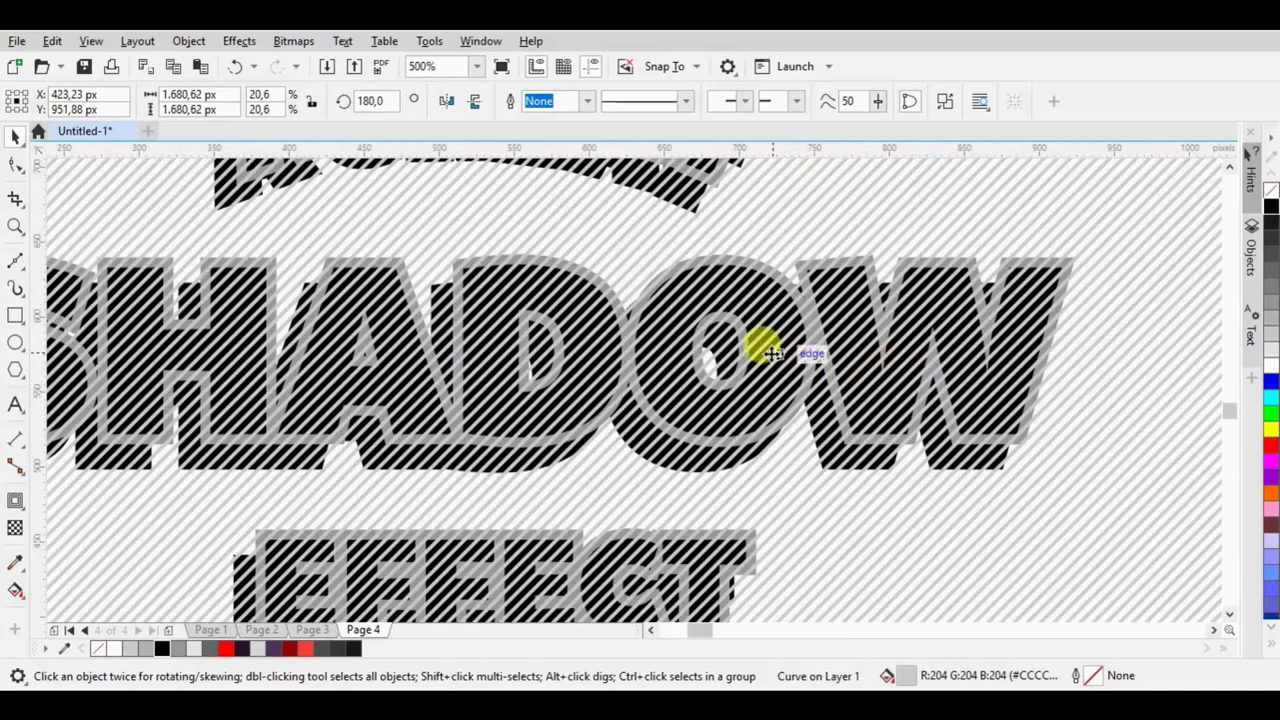
pyautogui.scroll(2, 652, 448)
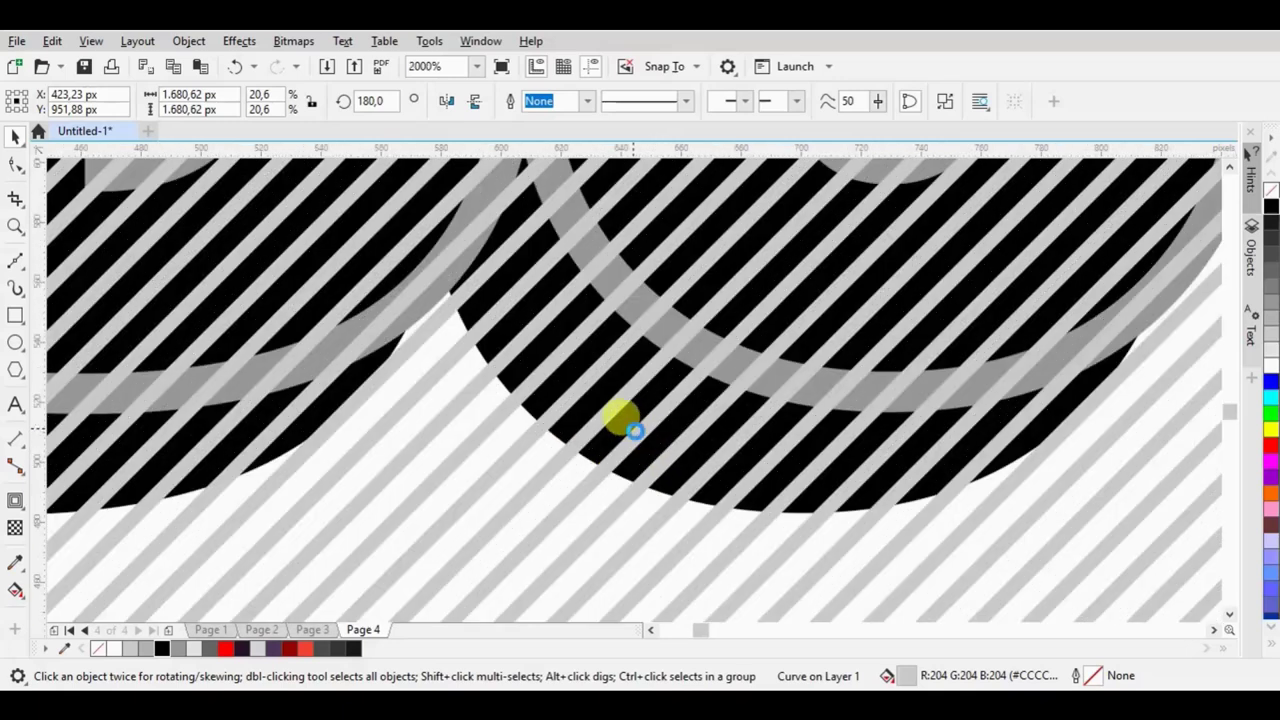
pyautogui.scroll(-4, 625, 425)
pyautogui.scroll(1, 636, 382)
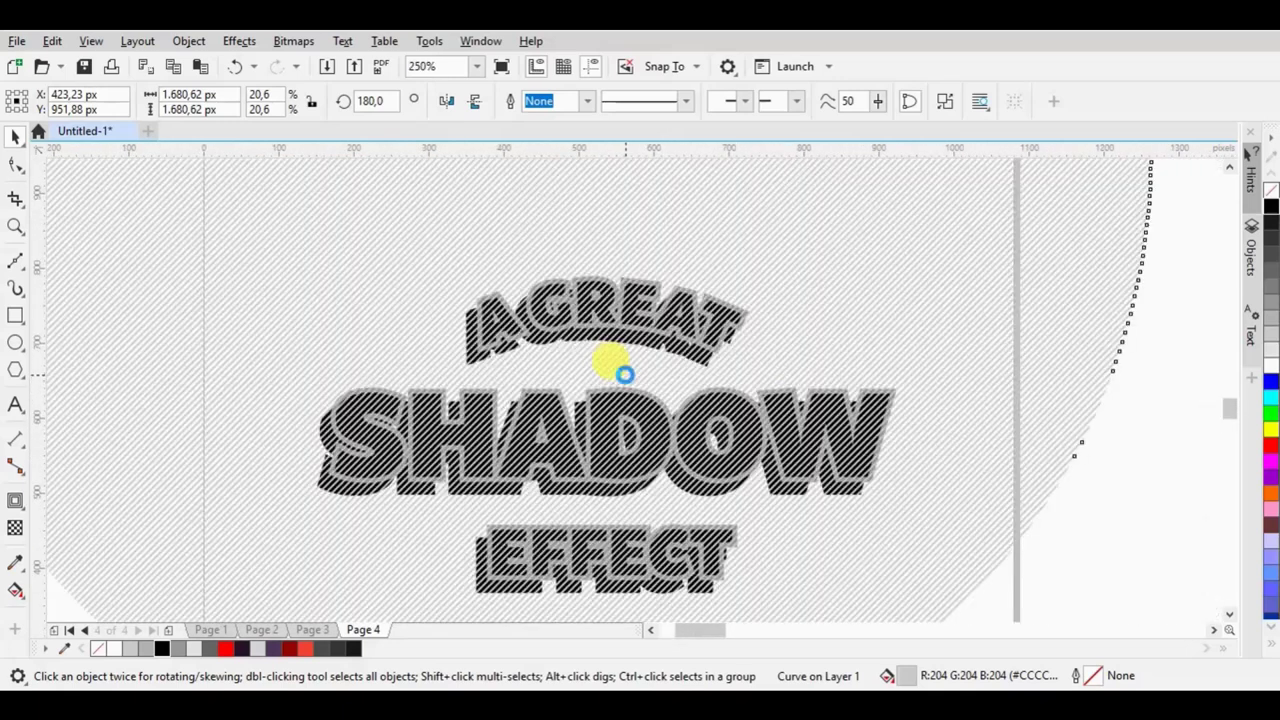
pyautogui.scroll(-1, 803, 256)
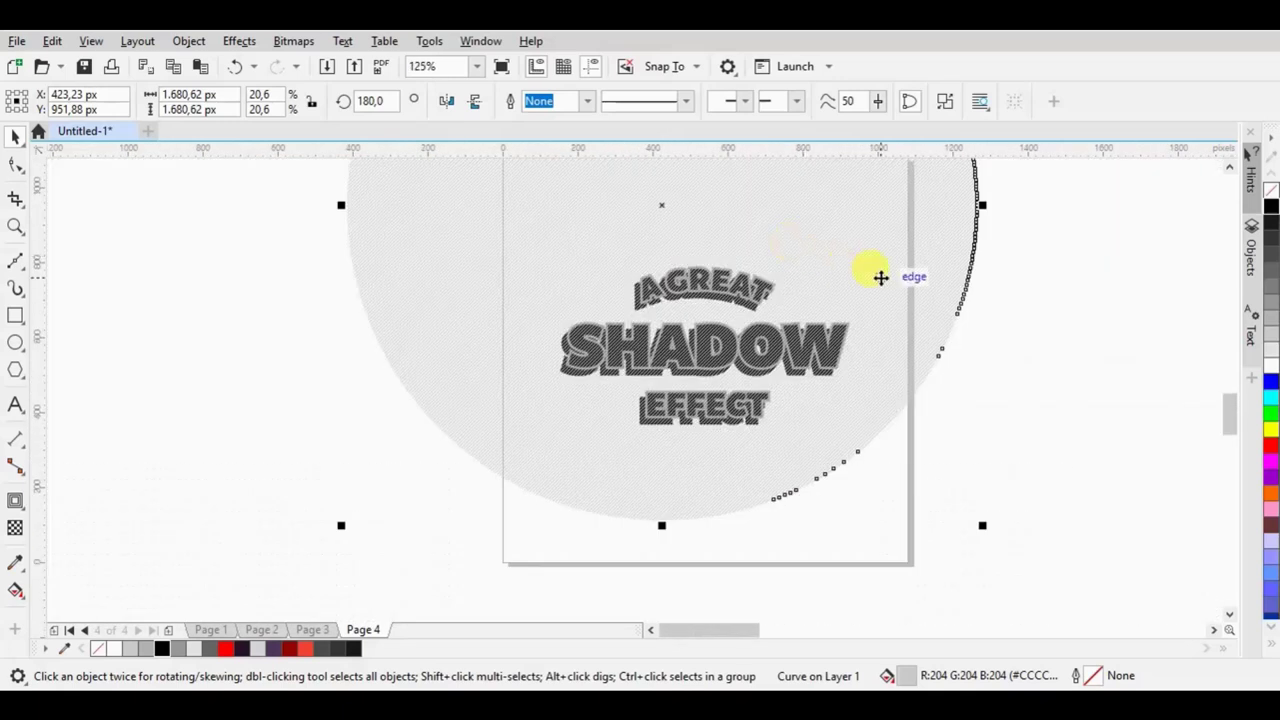
pyautogui.rightClick(880, 277)
pyautogui.moveTo(926, 291)
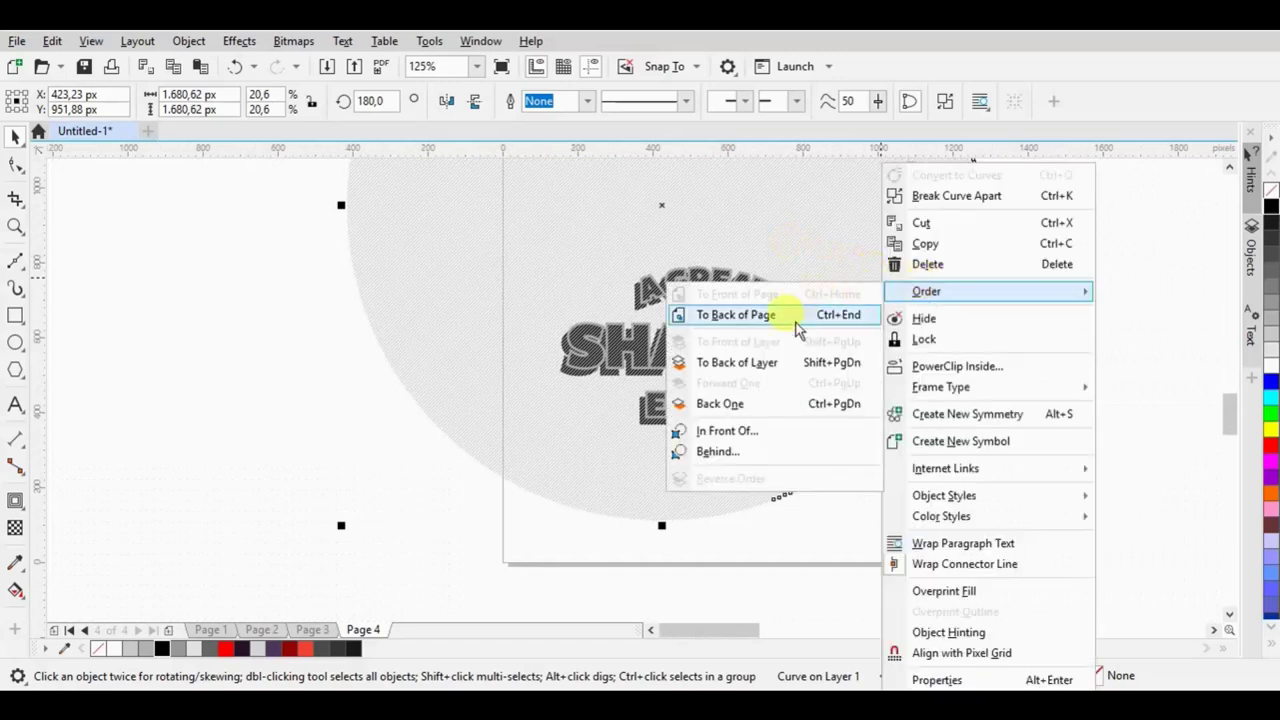
pyautogui.click(787, 314)
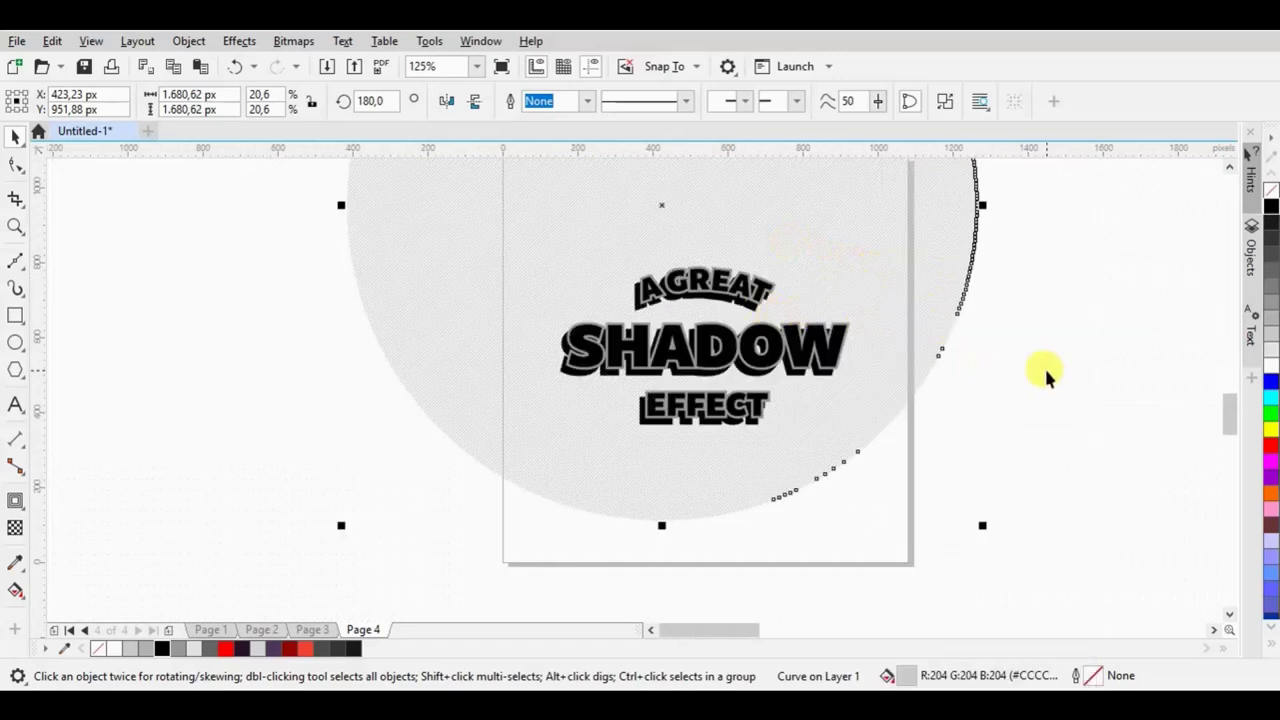
pyautogui.click(663, 363)
pyautogui.scroll(2, 424, 375)
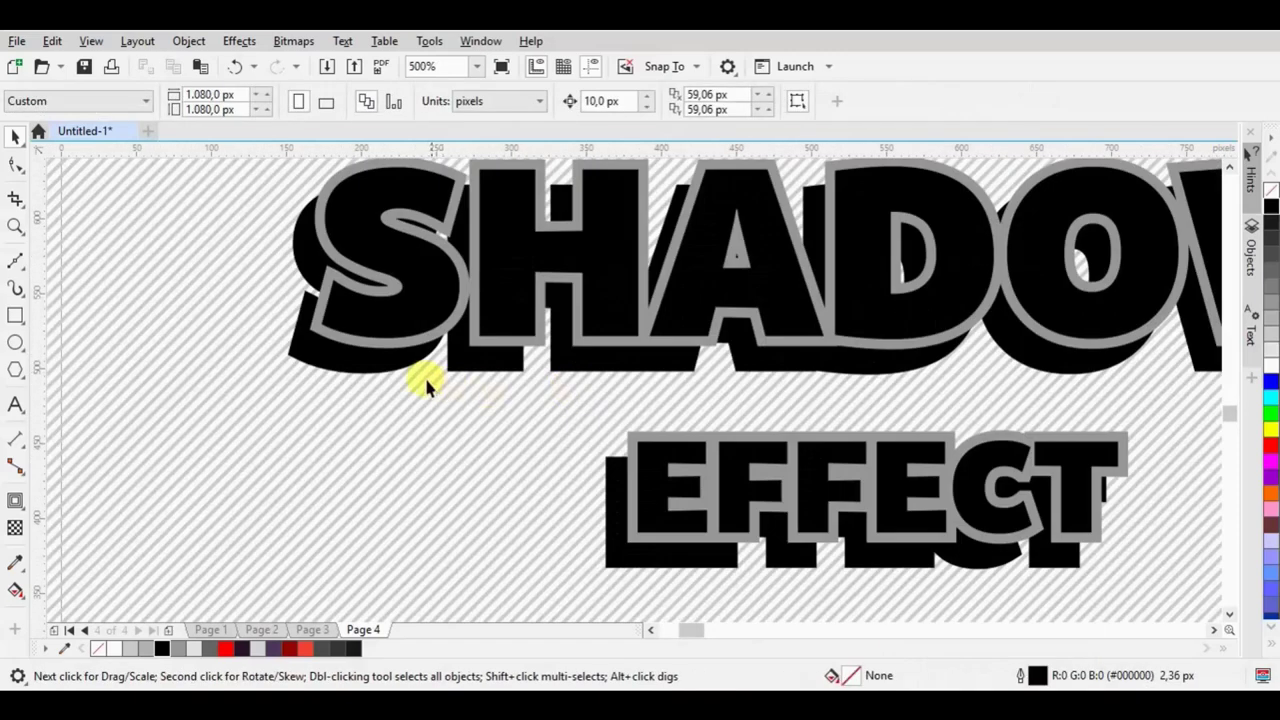
# - Fill the black shadow piece under the S of SHADOW with red
pyautogui.click(290, 332)
pyautogui.scroll(1, 268, 306)
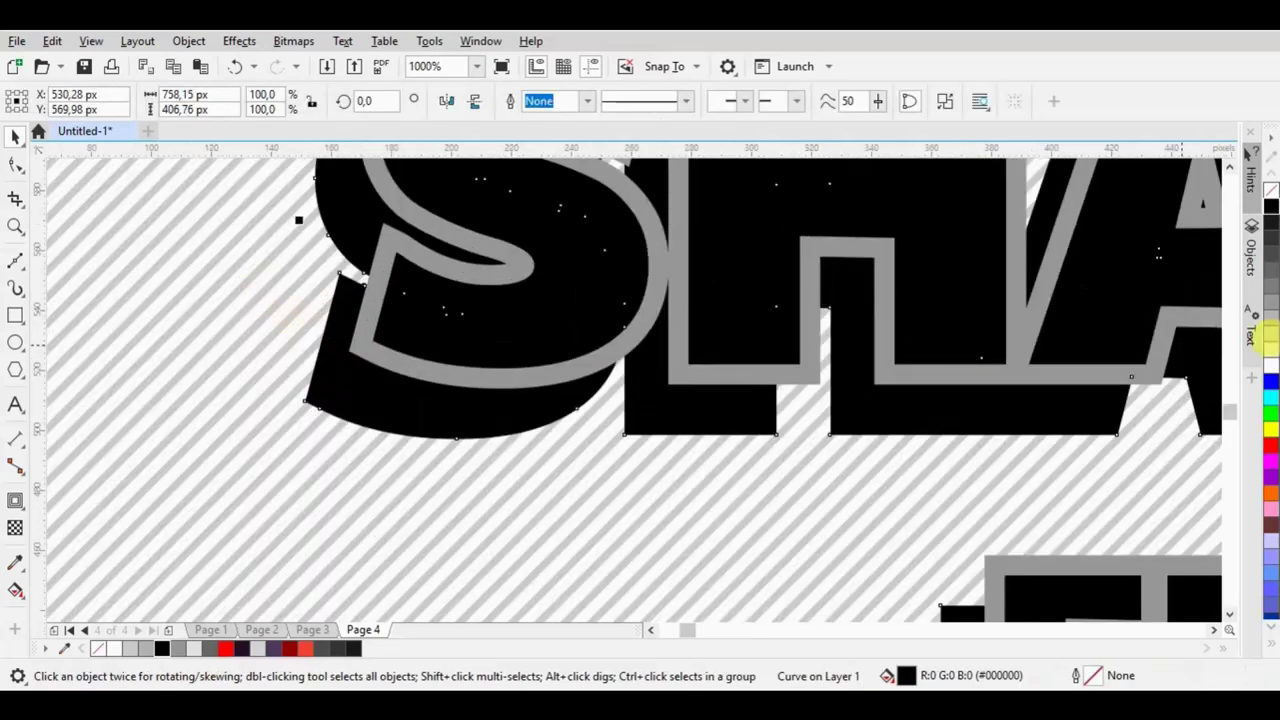
pyautogui.click(1272, 447)
pyautogui.scroll(-2, 740, 420)
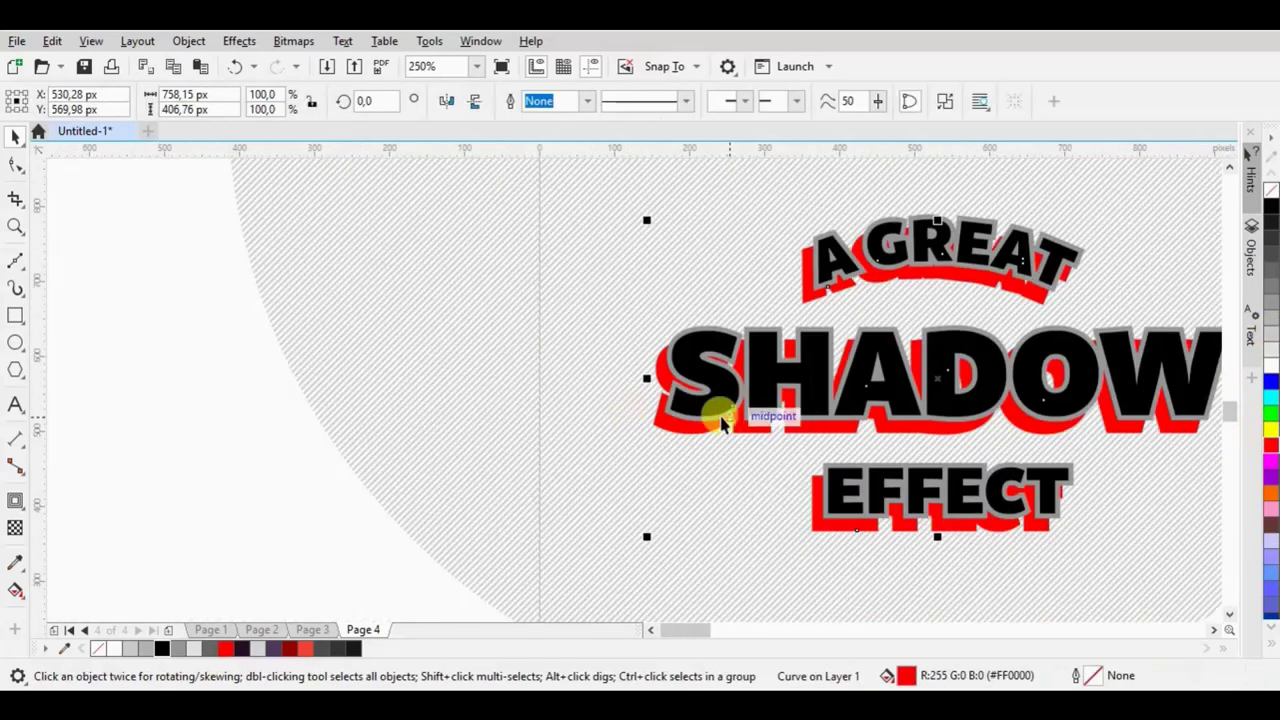
pyautogui.scroll(1, 700, 416)
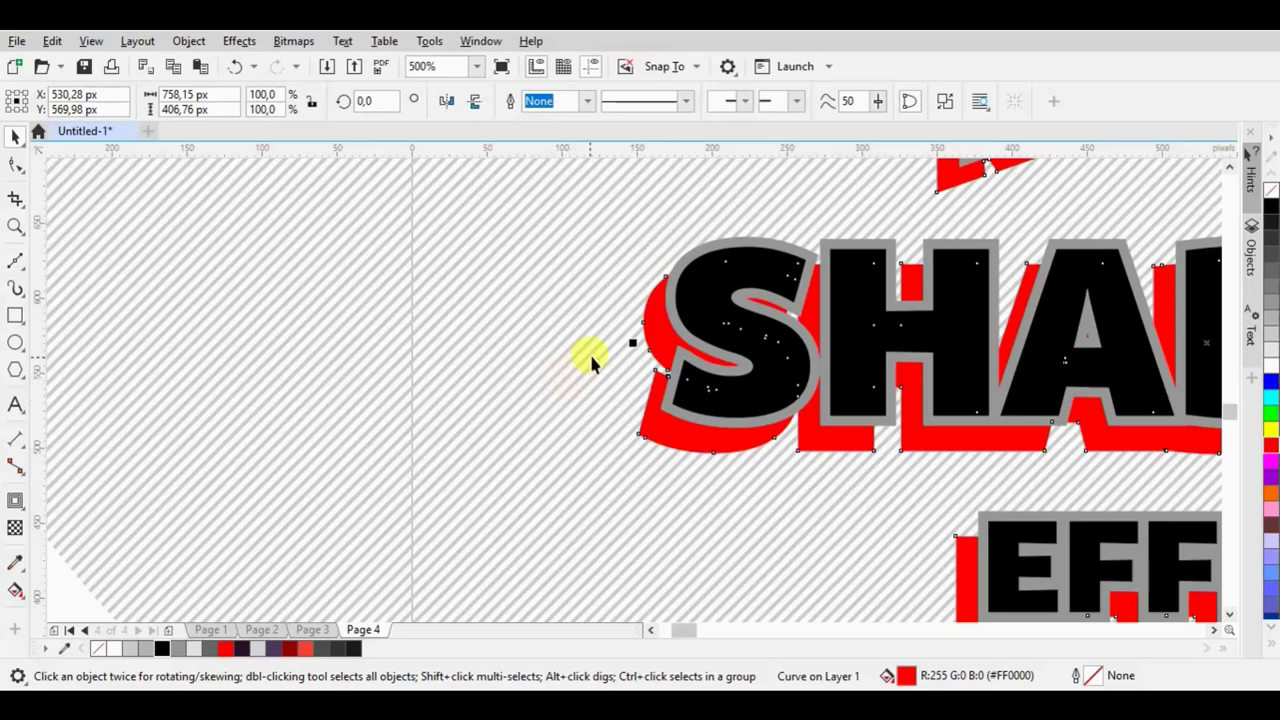
# - Add the large hatched background shape to the selection with the shadow
pyautogui.scroll(-3, 591, 362)
pyautogui.scroll(1, 585, 372)
pyautogui.scroll(1, 591, 346)
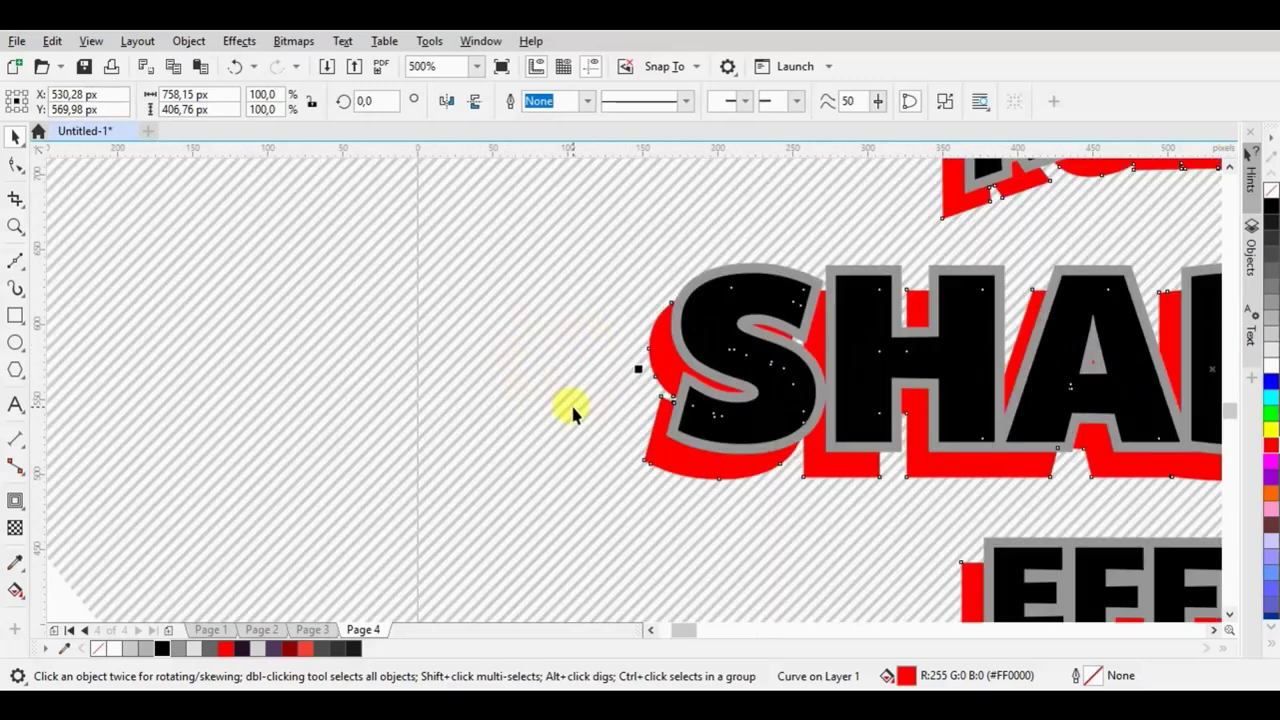
pyautogui.scroll(-2, 572, 408)
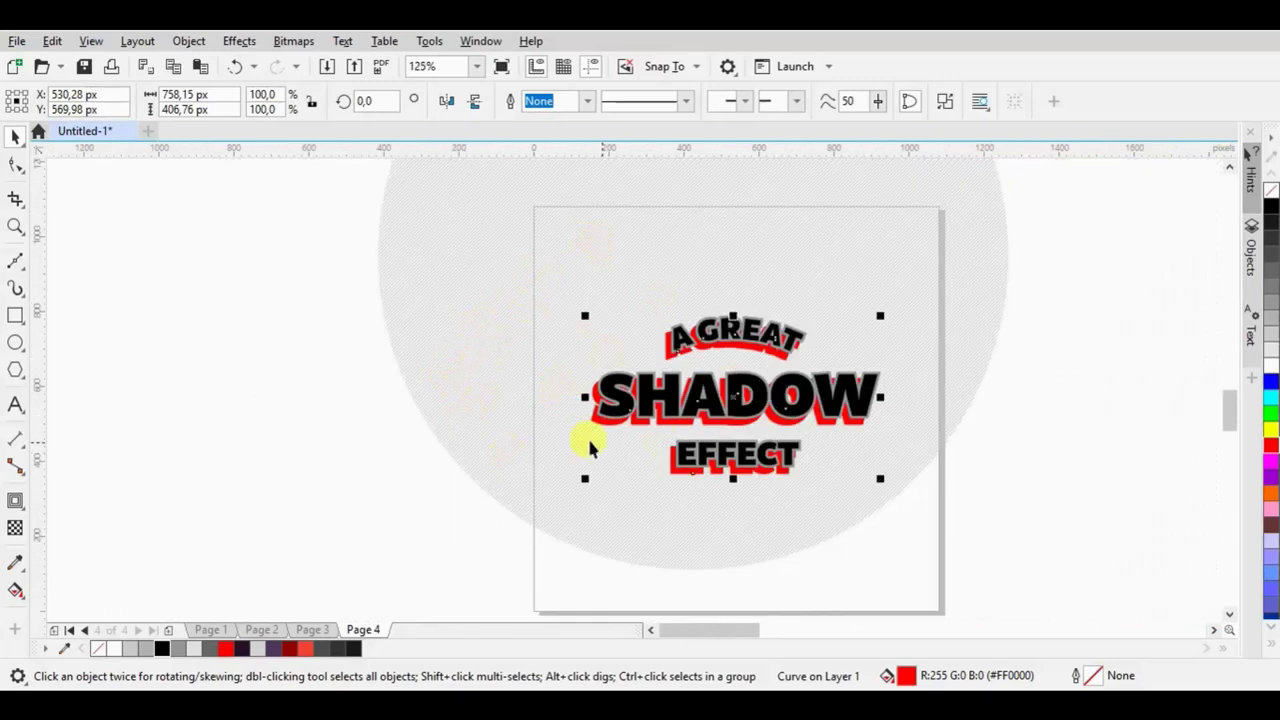
pyautogui.scroll(2, 565, 420)
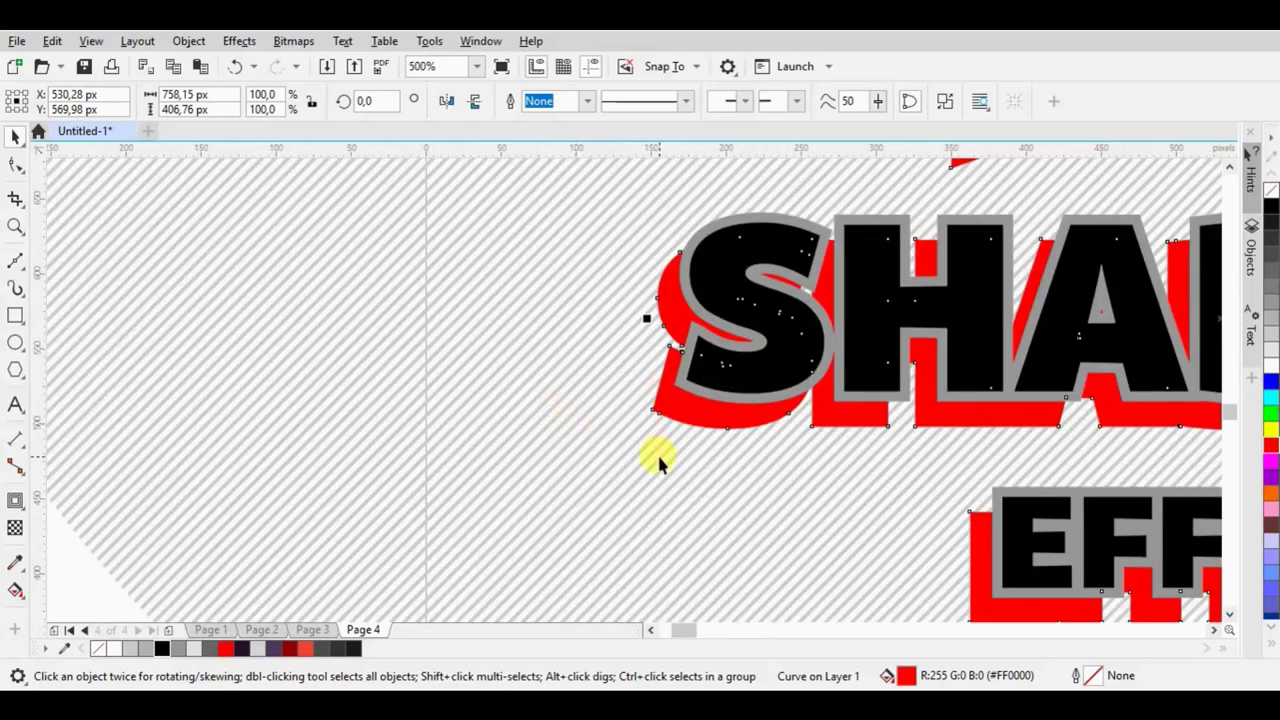
pyautogui.keyDown('shift'); pyautogui.click(597, 453); pyautogui.keyUp('shift')
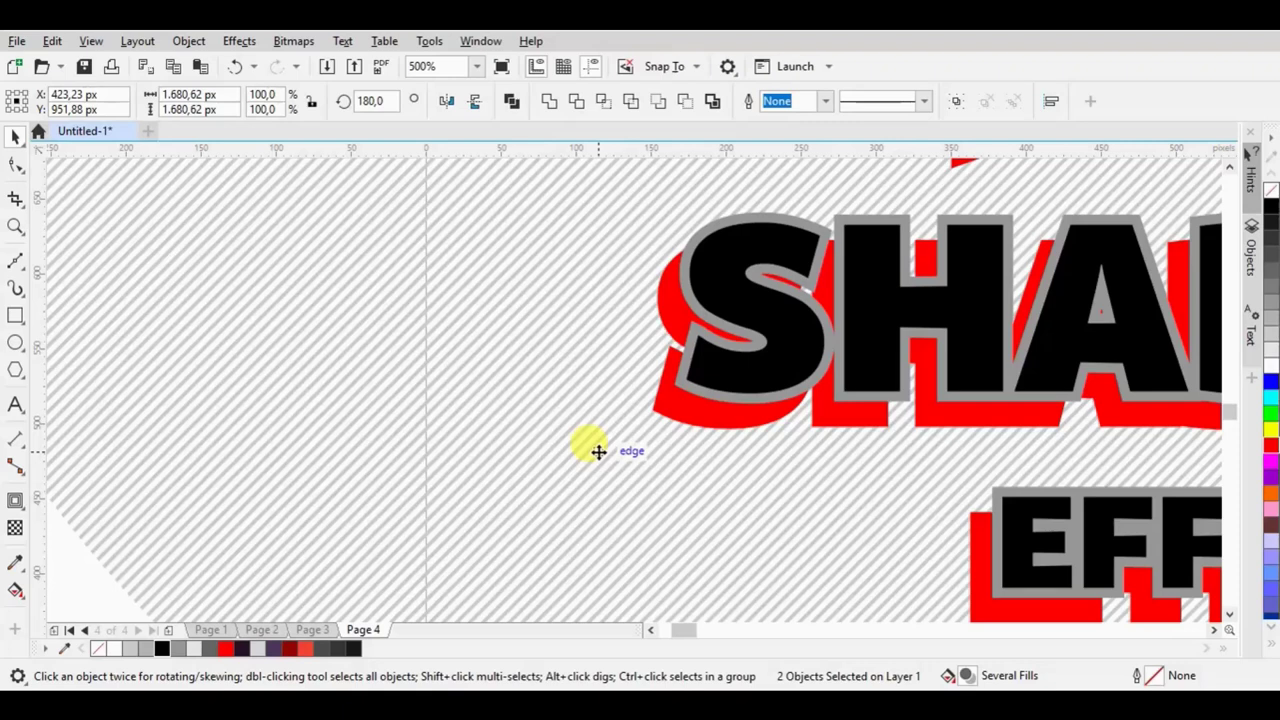
# - Intersect the red shadow with the hatching, then delete the large hatched background shape
pyautogui.click(599, 105)
pyautogui.scroll(-1, 551, 320)
pyautogui.click(286, 440)
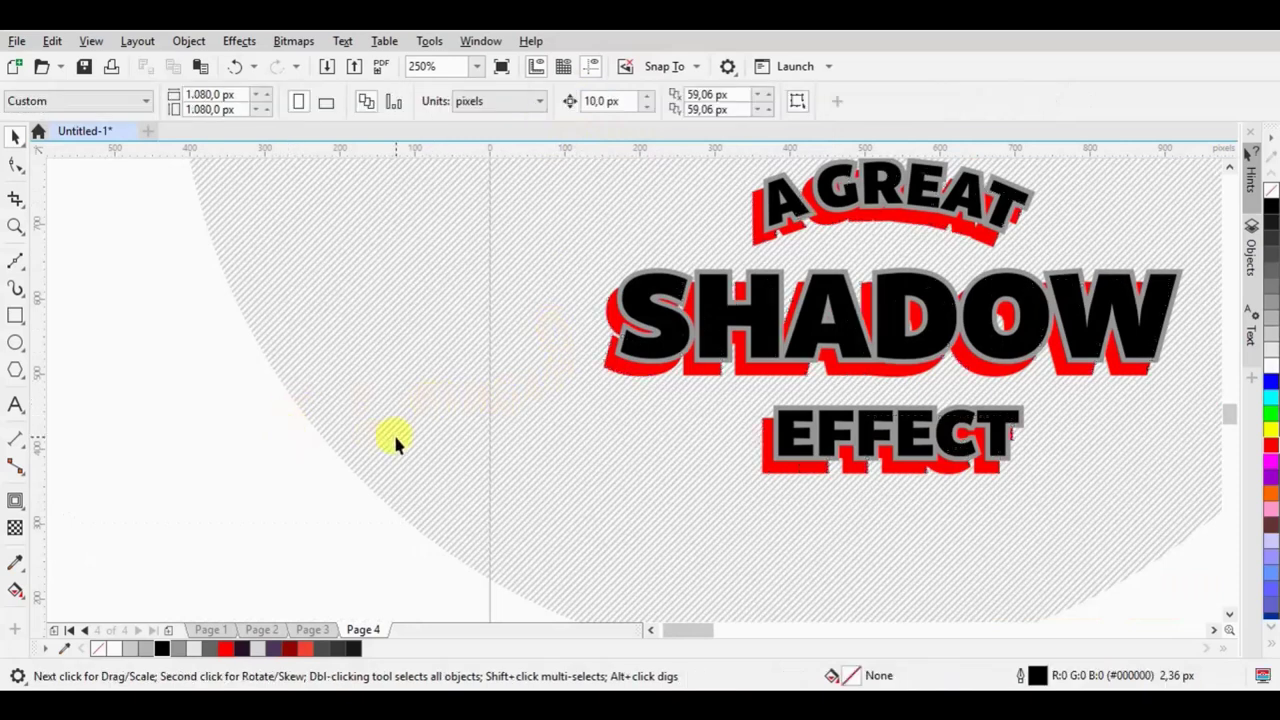
pyautogui.click(393, 435)
pyautogui.press('Delete')
pyautogui.scroll(1, 612, 355)
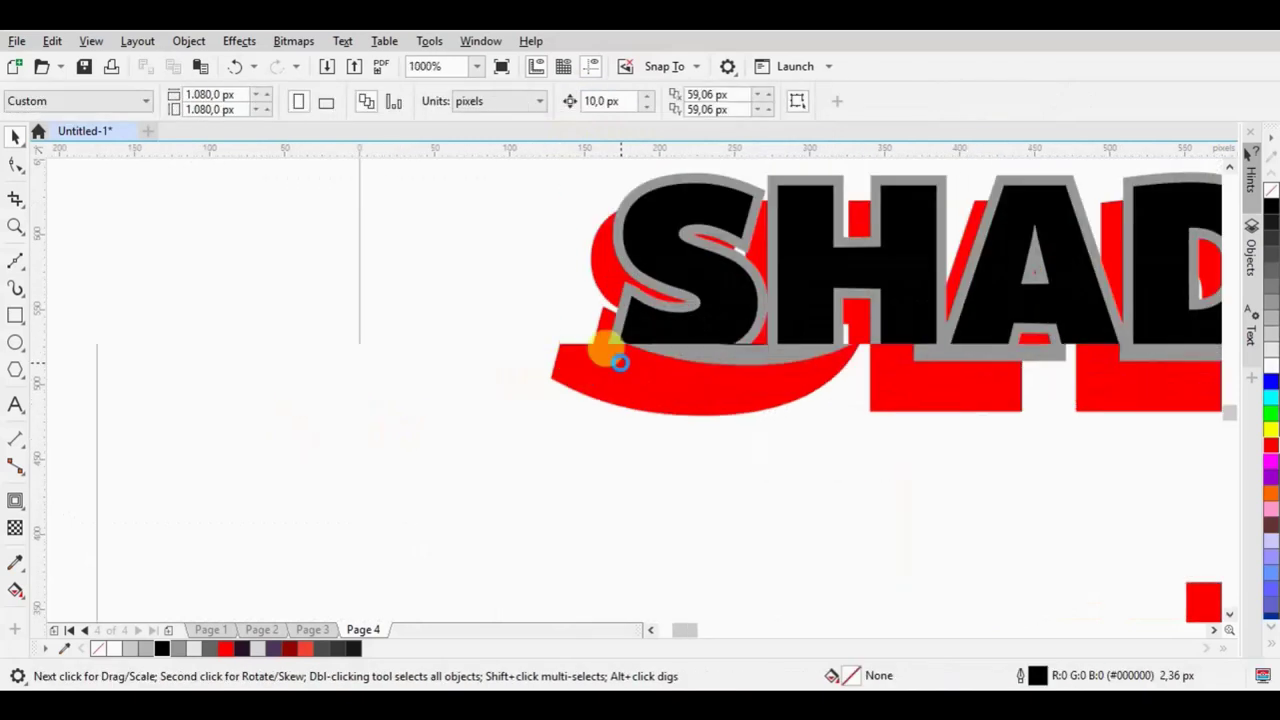
pyautogui.click(620, 357)
pyautogui.click(620, 368)
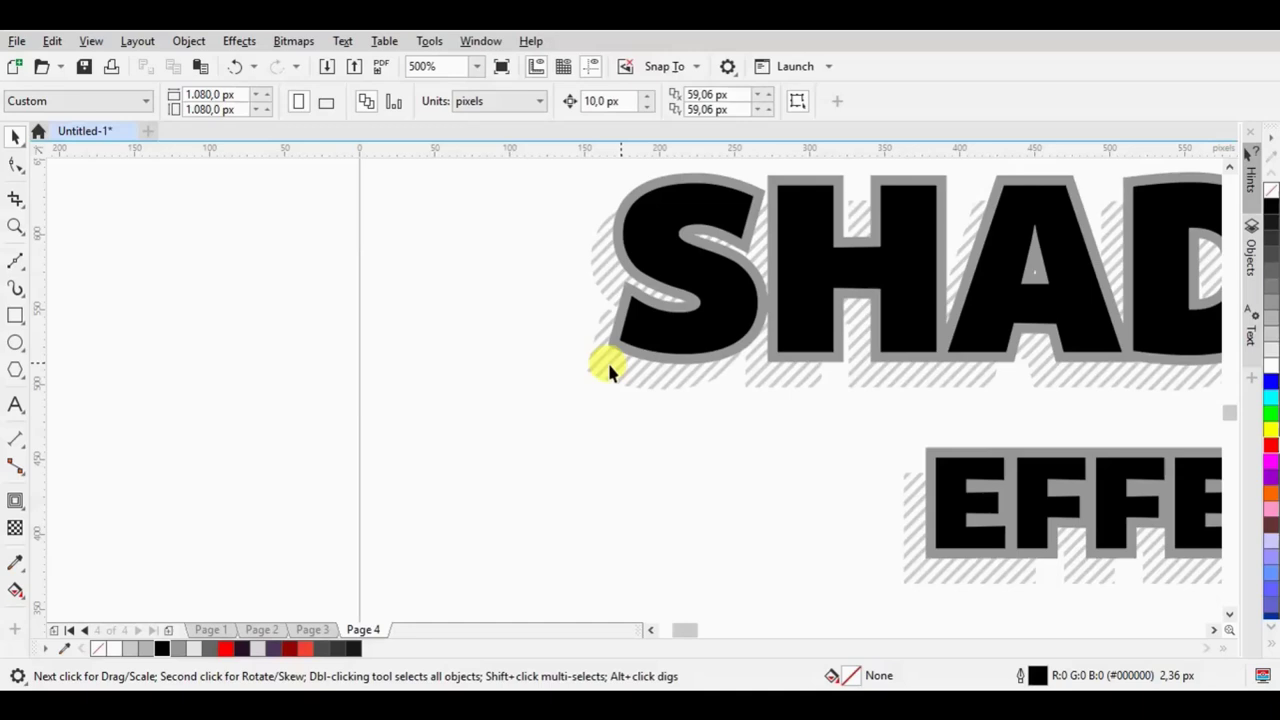
pyautogui.scroll(-1, 418, 430)
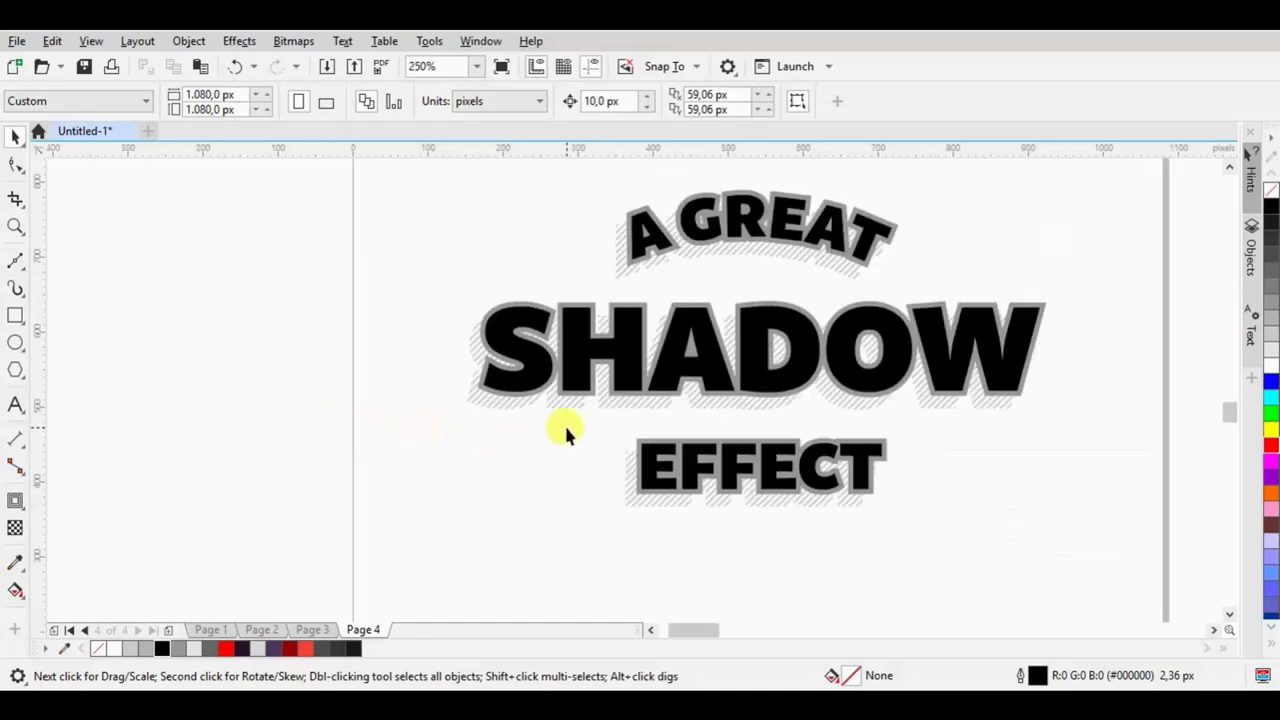
# - Trim the hatched shadow with the grey letter outline using Back Minus Front
pyautogui.scroll(1, 505, 343)
pyautogui.scroll(1, 480, 355)
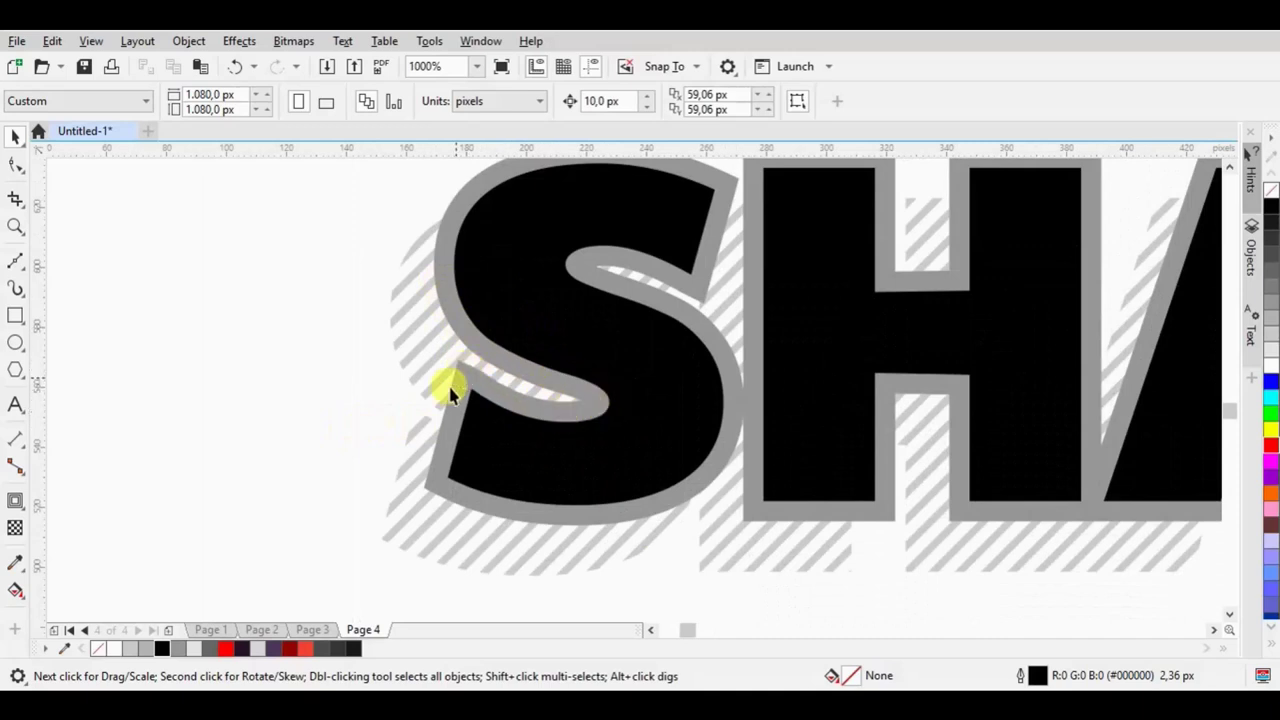
pyautogui.click(435, 464)
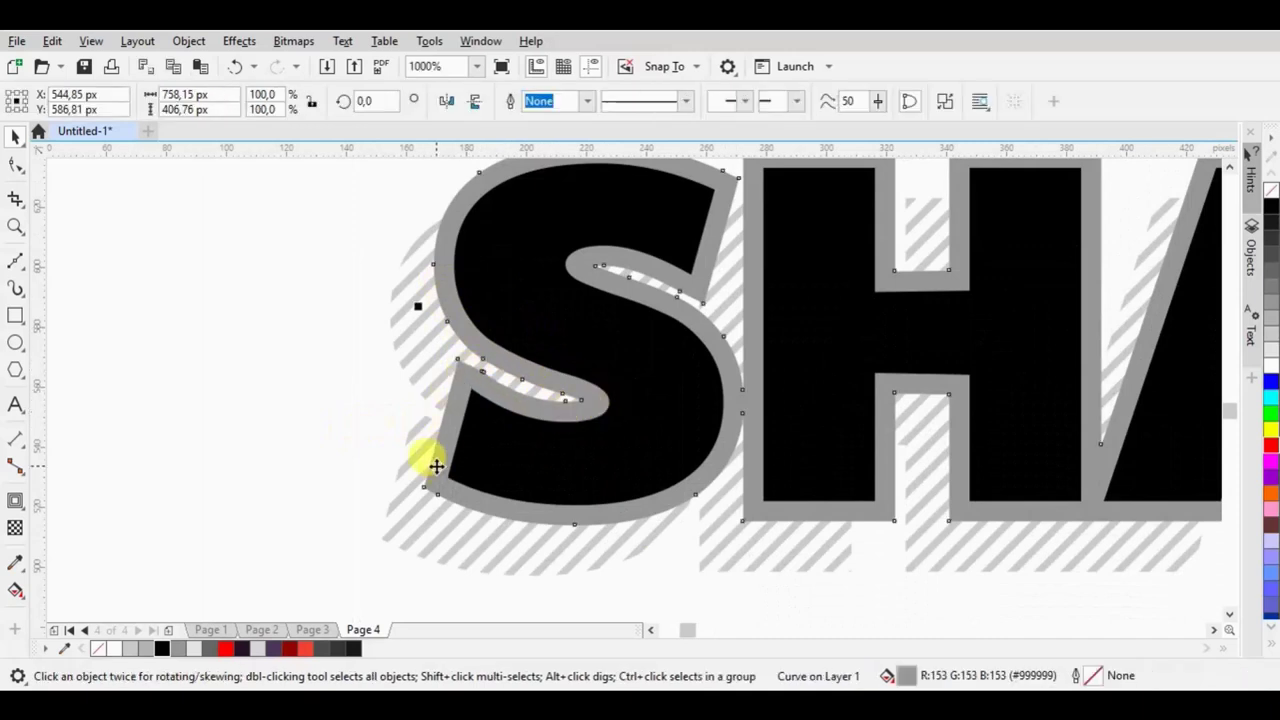
pyautogui.keyDown('shift'); pyautogui.click(410, 437); pyautogui.keyUp('shift')
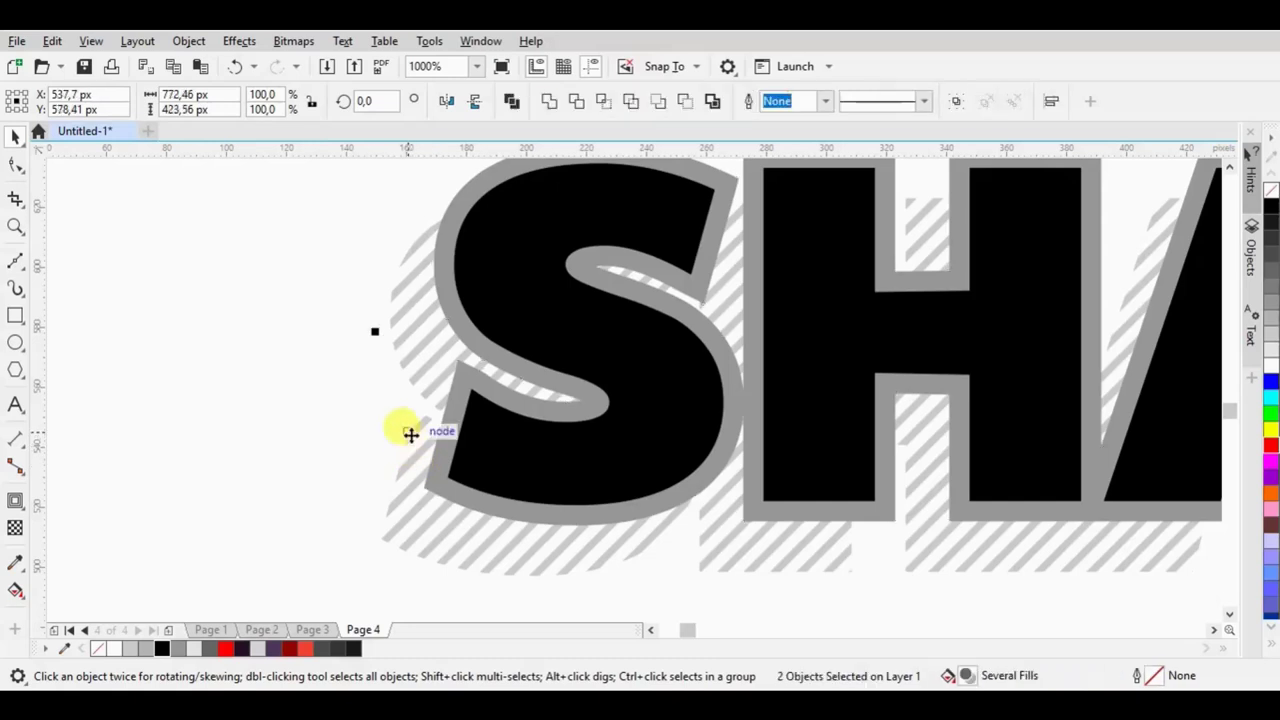
pyautogui.click(686, 106)
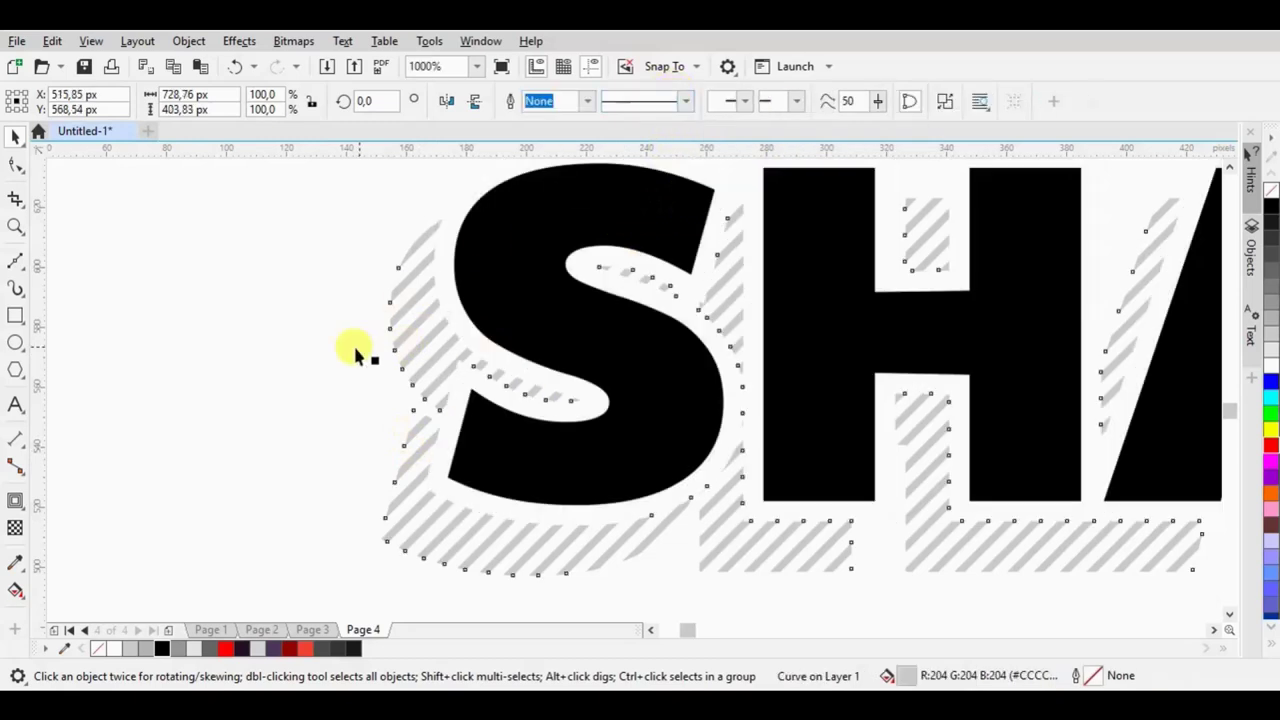
pyautogui.click(253, 386)
pyautogui.hotkey('shift', 'F4')
pyautogui.scroll(-2, 400, 320)
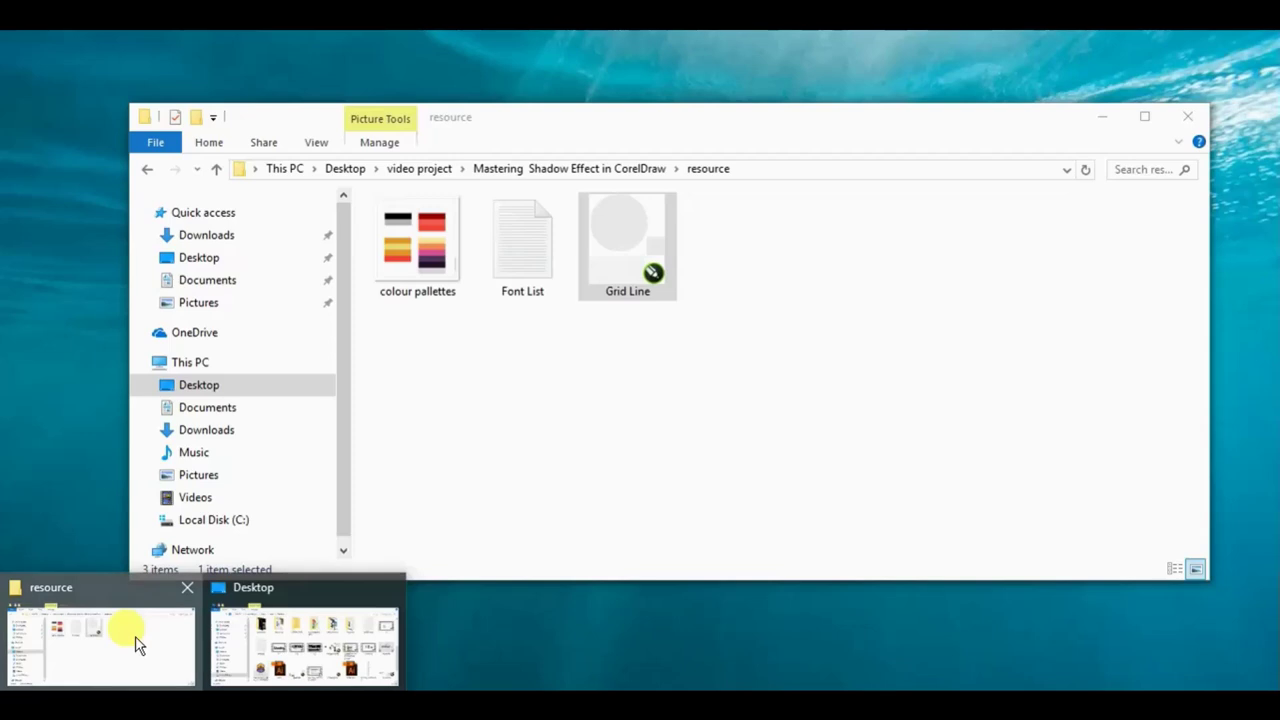
# - Drag the colour palette image from the resource folder onto the canvas beside the page
pyautogui.click(134, 645)
pyautogui.moveTo(417, 250)
pyautogui.mouseDown()
pyautogui.moveTo(253, 521)
pyautogui.moveTo(88, 365)
pyautogui.moveTo(941, 297)
pyautogui.mouseUp()
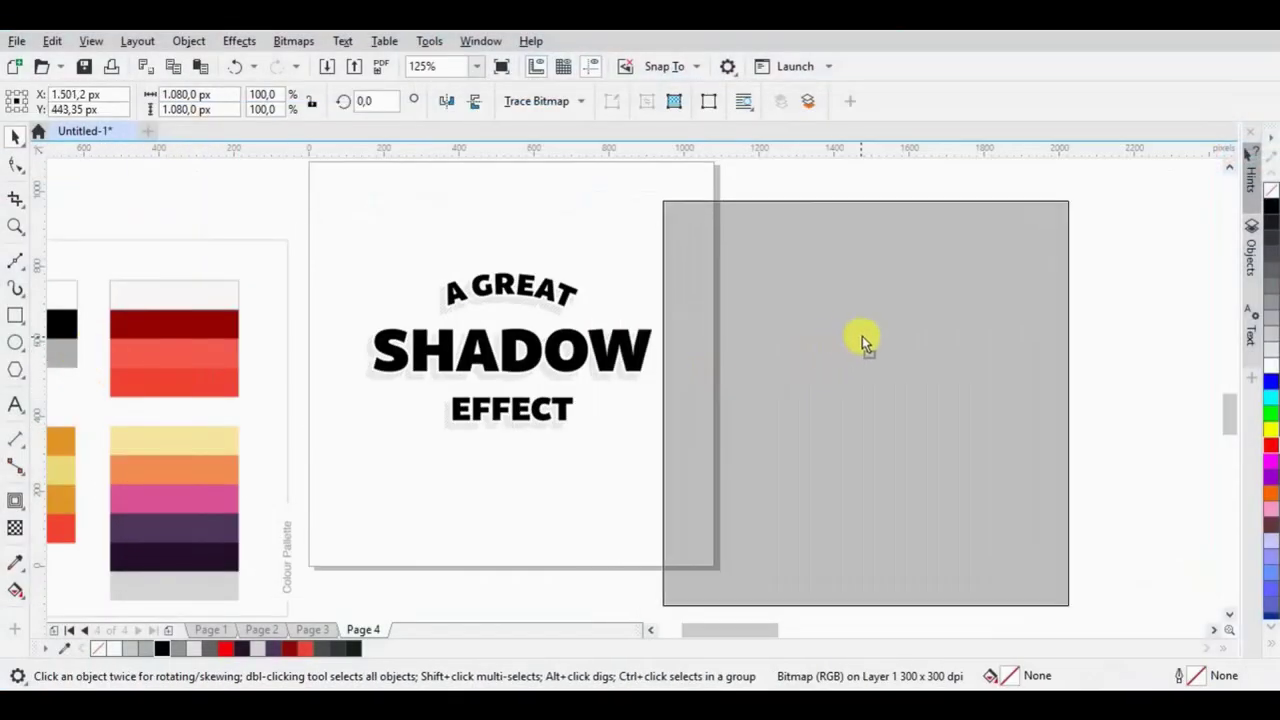
pyautogui.click(705, 280)
pyautogui.scroll(2, 700, 285)
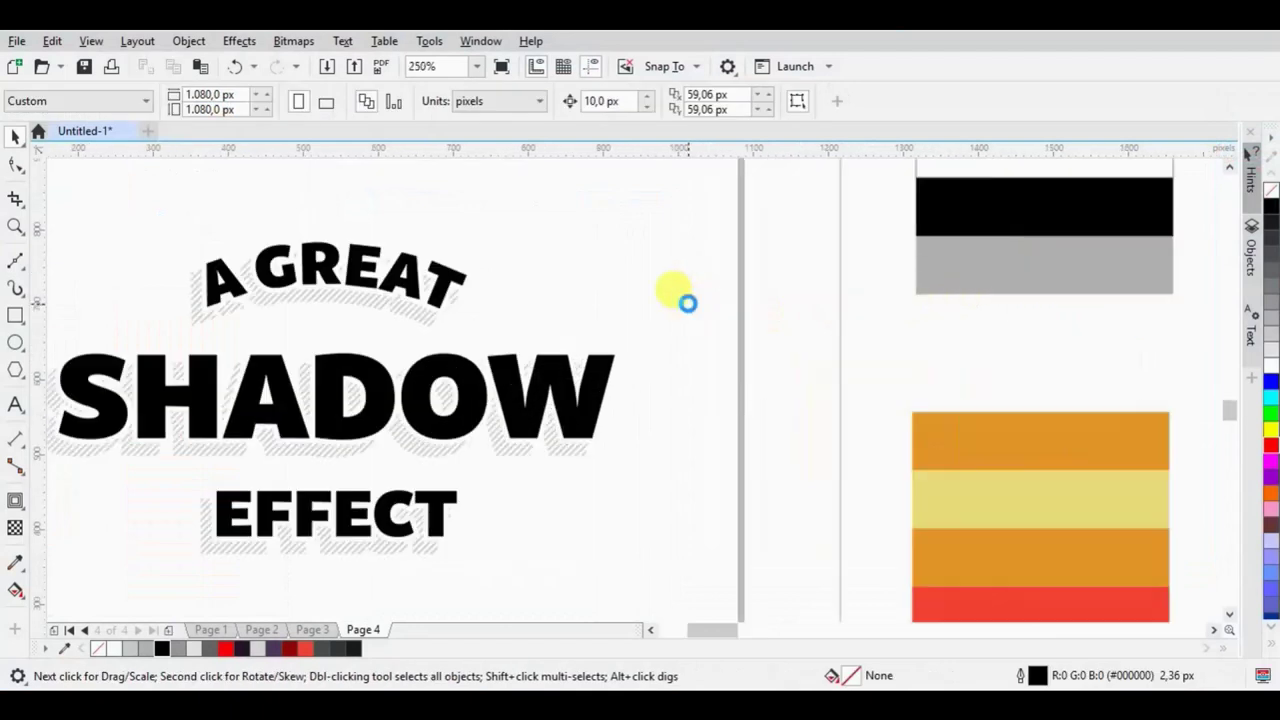
# - Recolour the hatched shadow with the orange sampled from the palette image
pyautogui.click(592, 370)
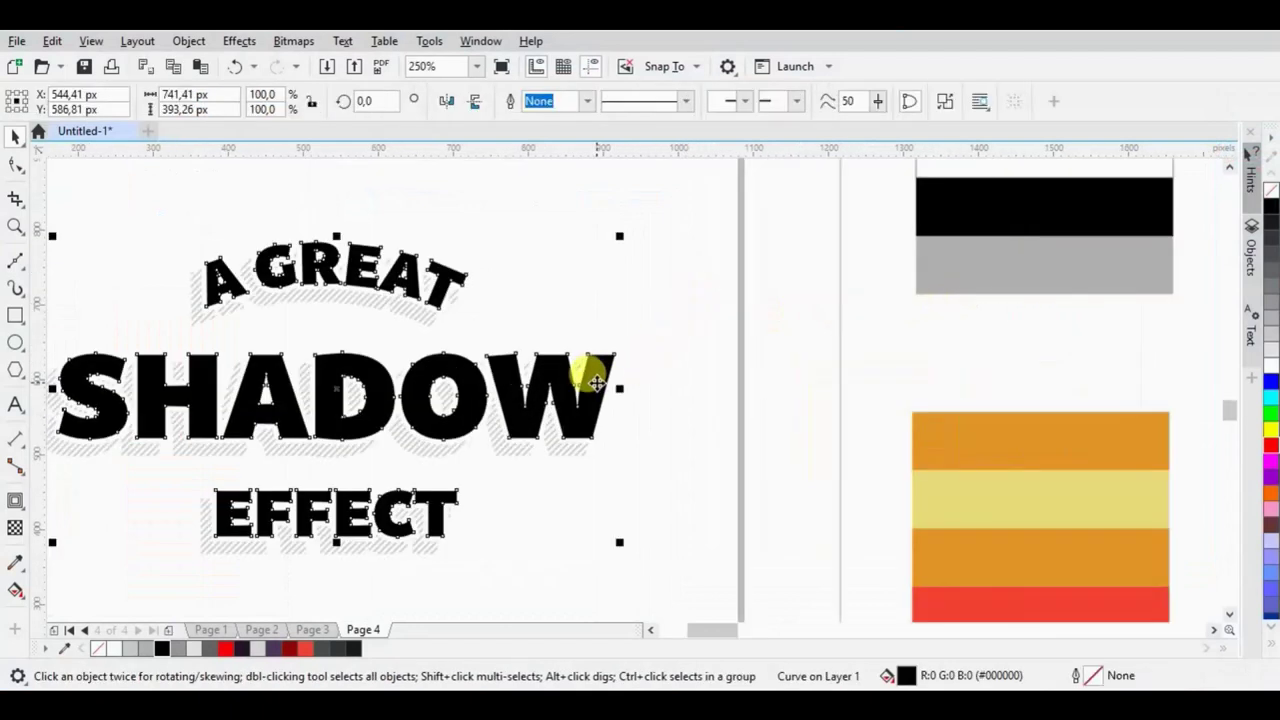
pyautogui.click(15, 563)
pyautogui.scroll(-2, 995, 440)
pyautogui.click(1010, 470)
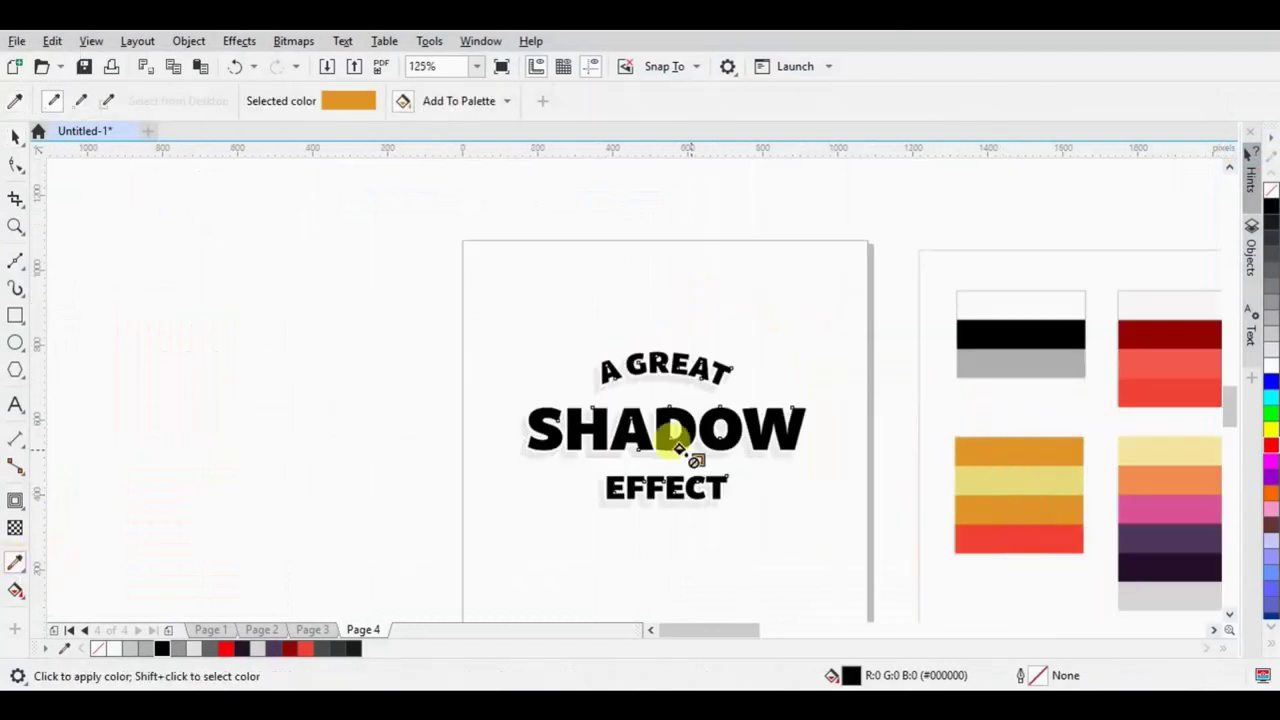
pyautogui.scroll(6, 671, 437)
pyautogui.scroll(2, 586, 471)
pyautogui.click(548, 464)
pyautogui.scroll(-6, 548, 464)
pyautogui.scroll(-2, 714, 406)
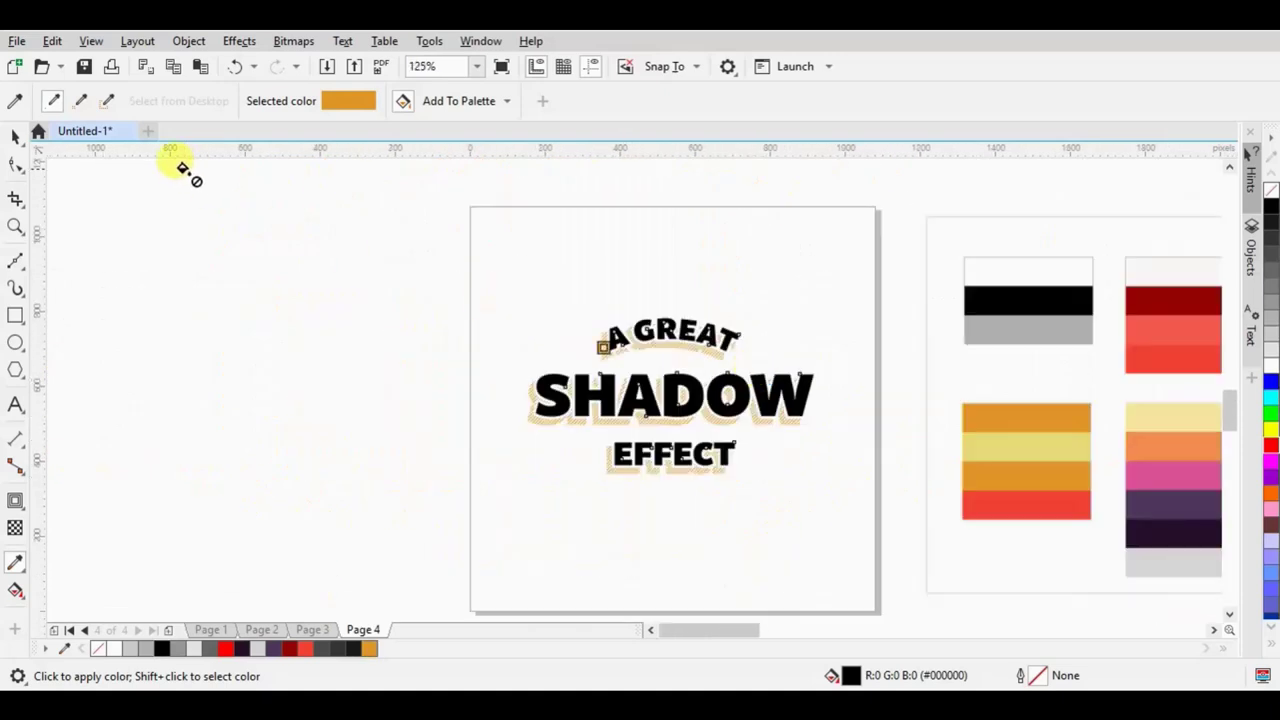
pyautogui.click(14, 138)
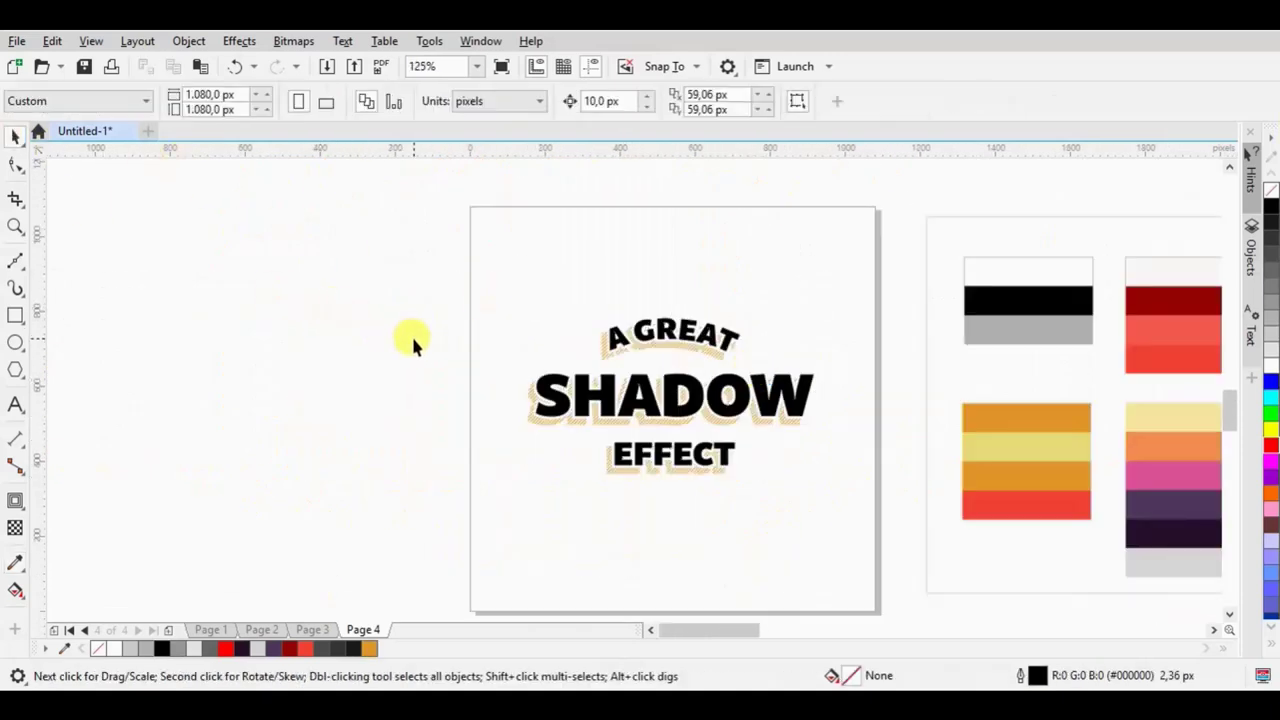
# - Create a page-sized rectangle and move the light-grey striped rectangle onto the page
pyautogui.scroll(-2, 351, 329)
pyautogui.scroll(-2, 357, 320)
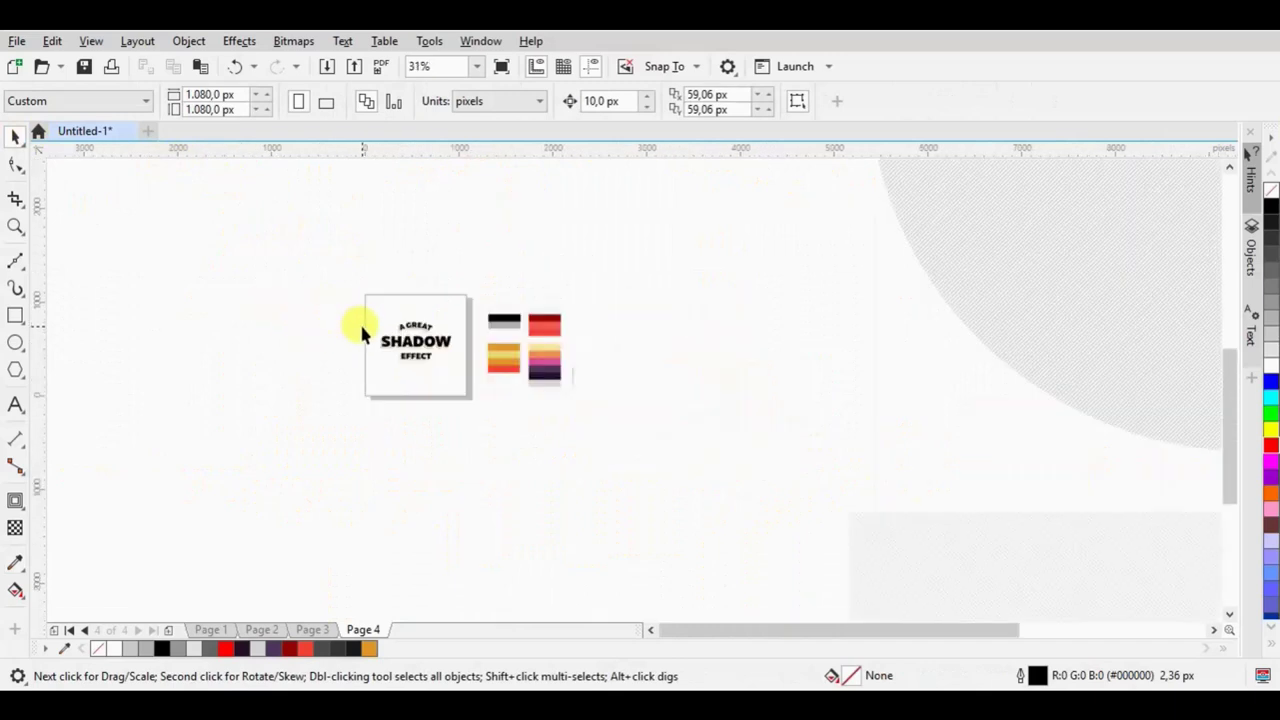
pyautogui.scroll(4, 374, 326)
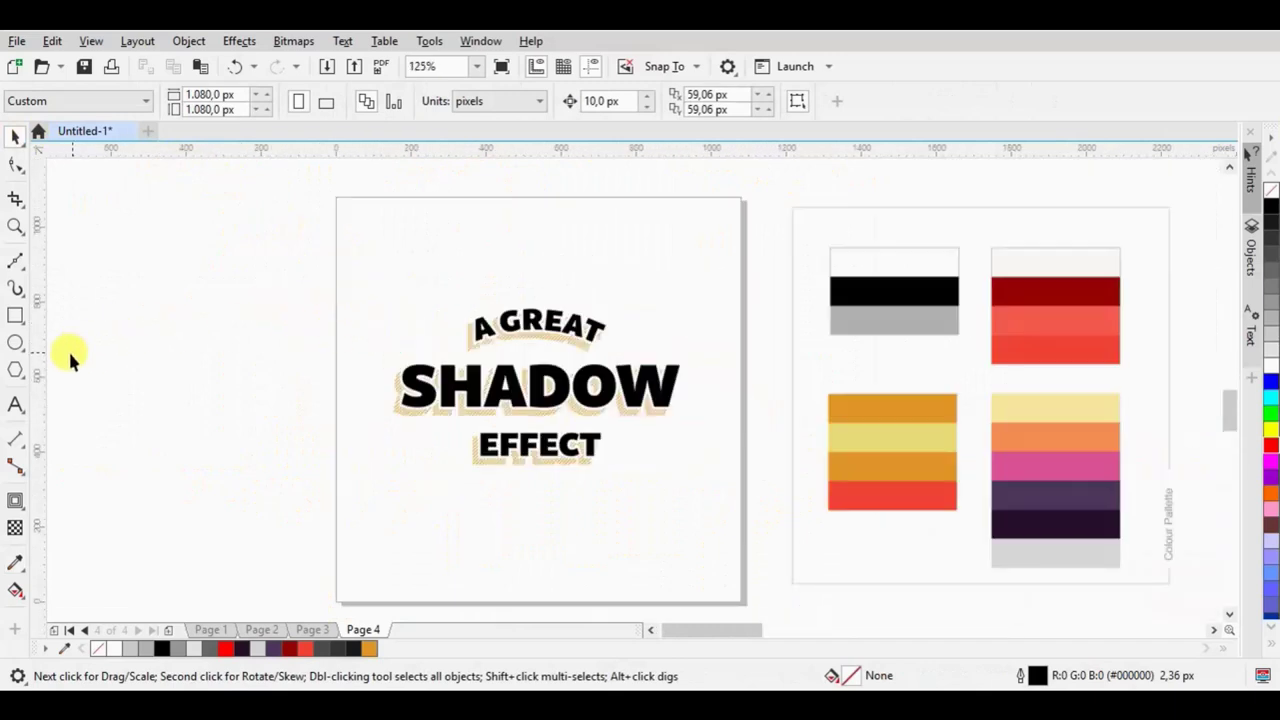
pyautogui.doubleClick(15, 316)
pyautogui.click(14, 135)
pyautogui.scroll(-5, 505, 352)
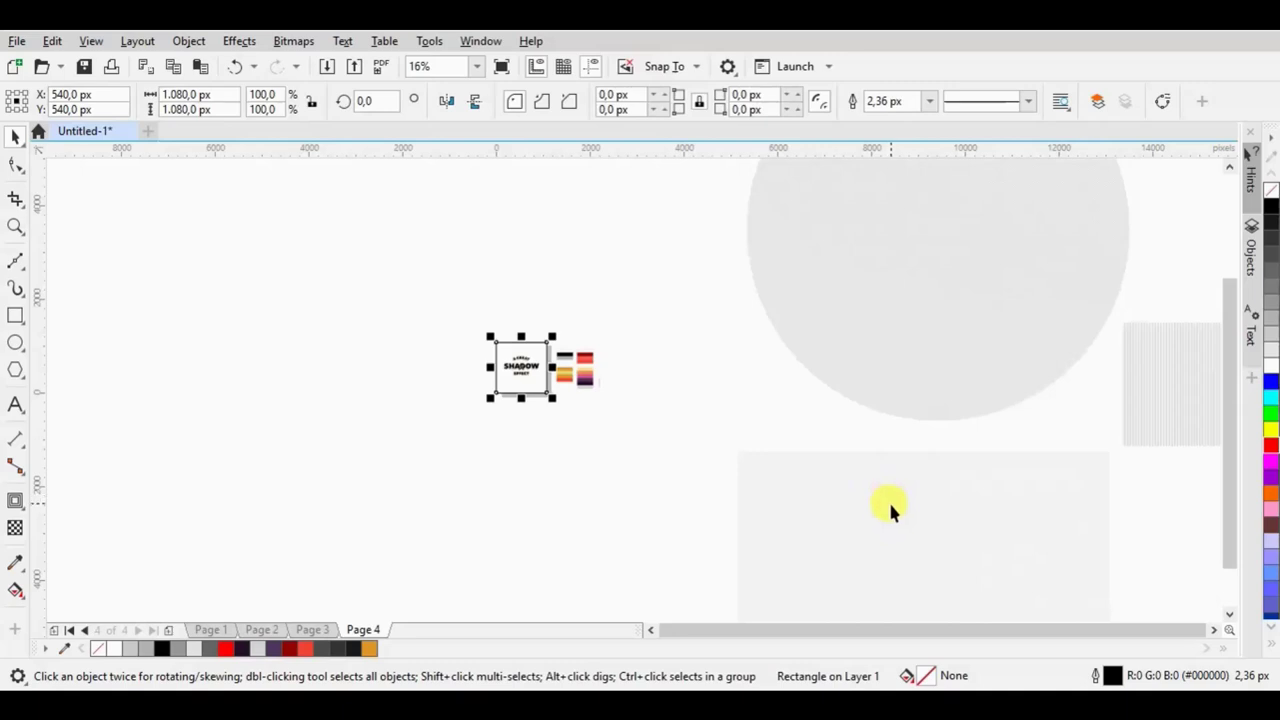
pyautogui.moveTo(874, 569); pyautogui.dragTo(571, 394)
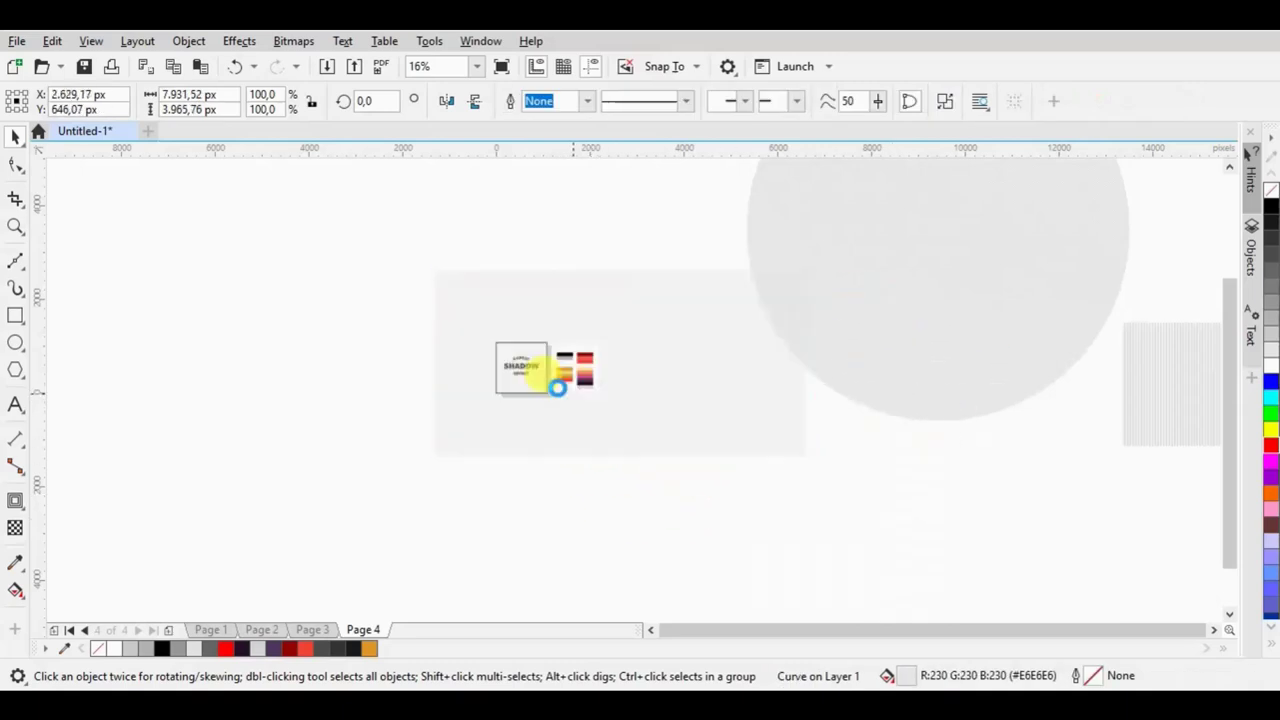
pyautogui.scroll(4, 548, 373)
pyautogui.scroll(4, 510, 358)
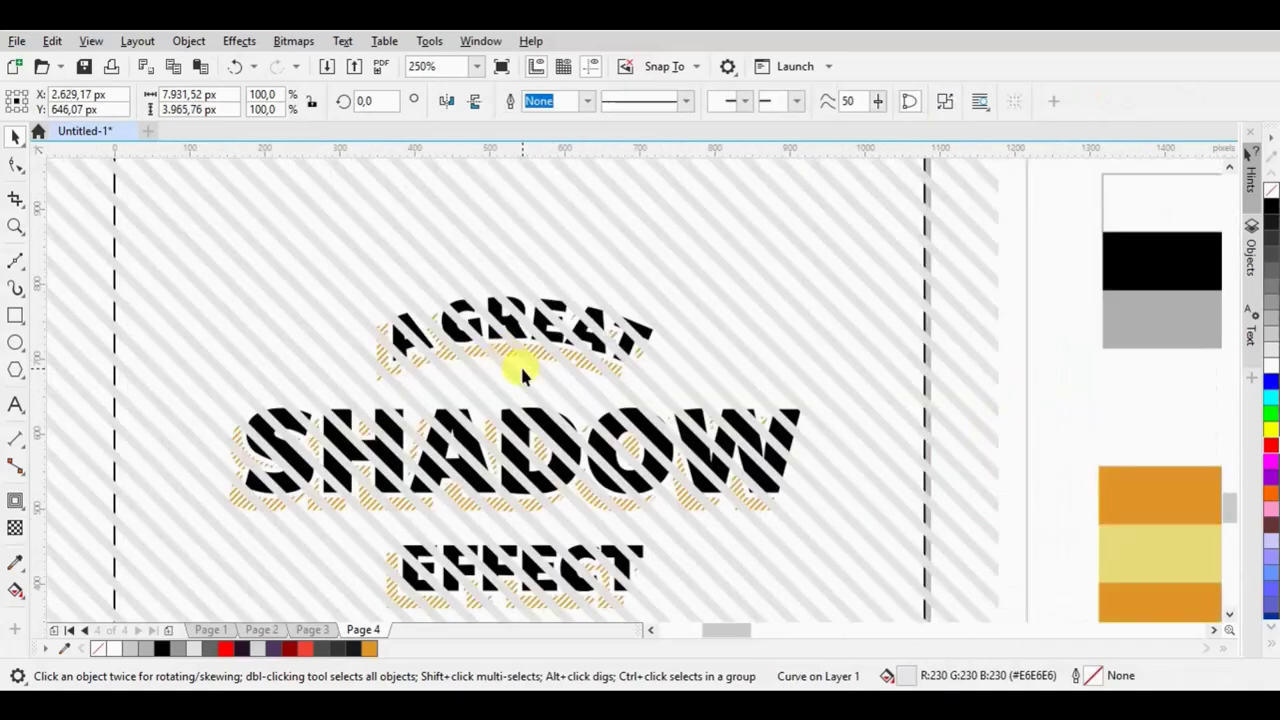
# - Mirror the striped rectangle and scale it to about 33% over the page
pyautogui.click(446, 101)
pyautogui.scroll(-5, 457, 286)
pyautogui.scroll(-3, 617, 408)
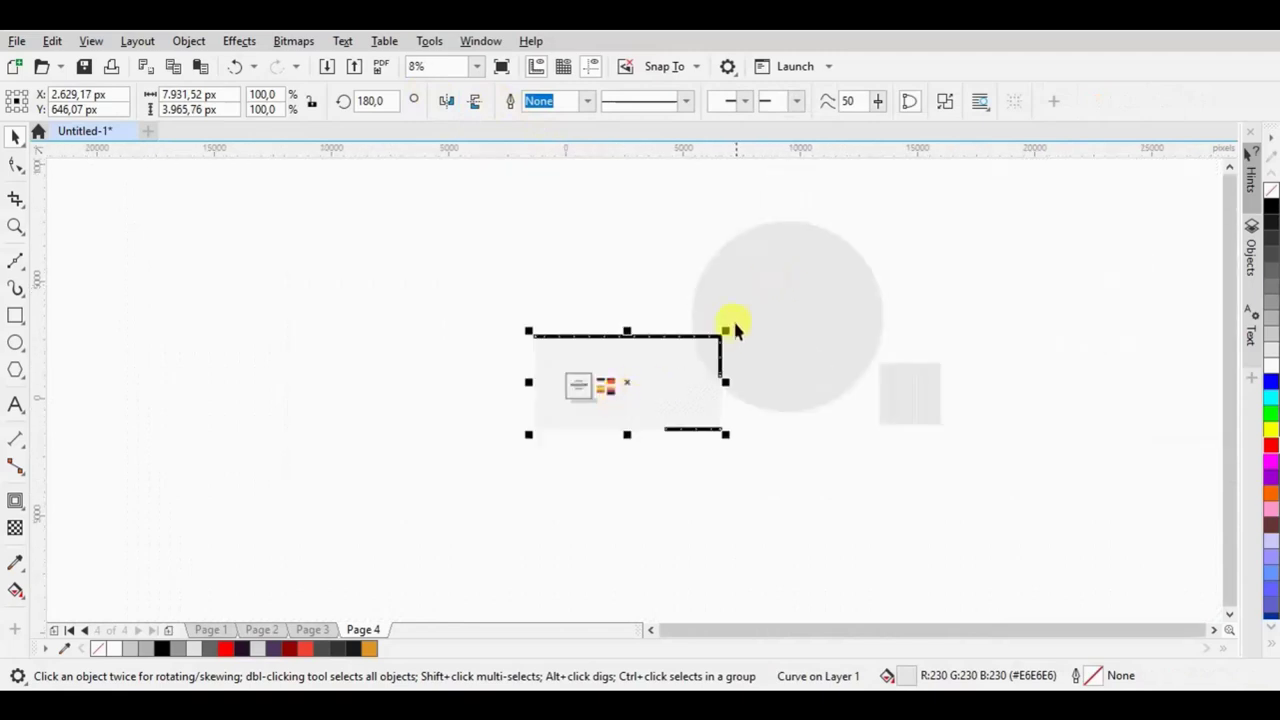
pyautogui.moveTo(727, 328); pyautogui.dragTo(689, 263)
pyautogui.scroll(3, 560, 410)
pyautogui.scroll(2, 600, 380)
pyautogui.scroll(-1, 710, 290)
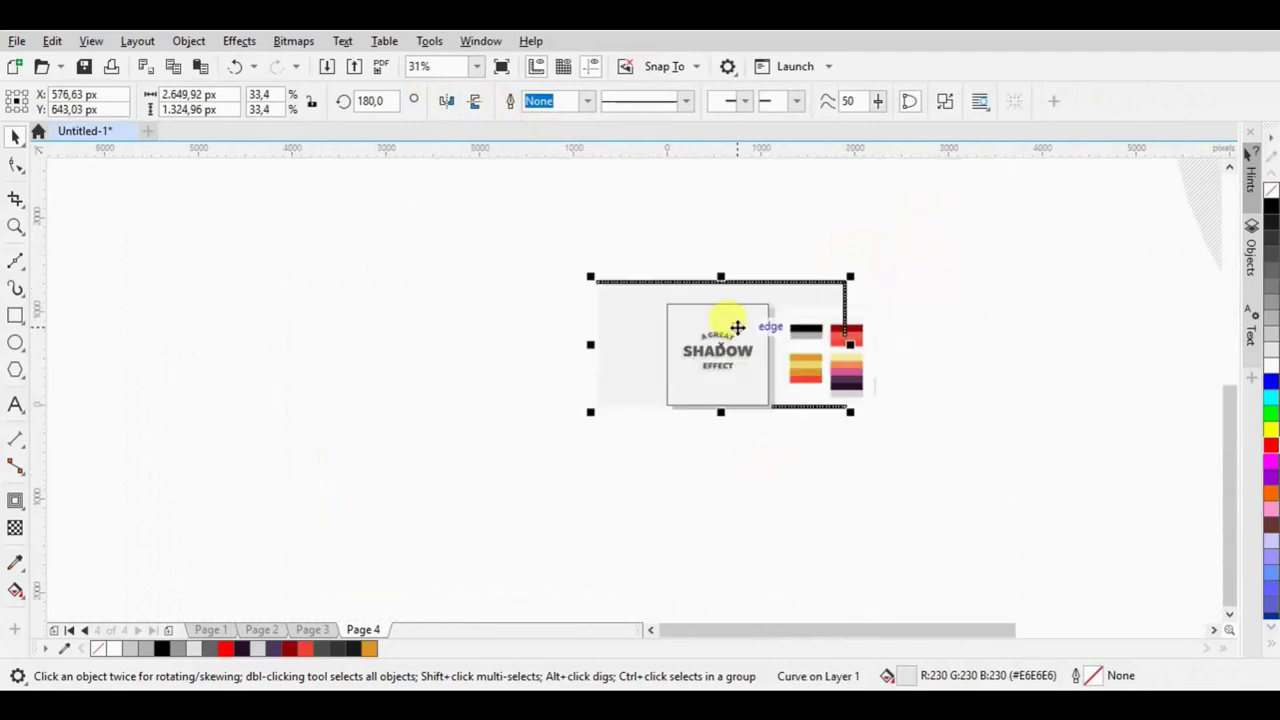
pyautogui.scroll(3, 740, 330)
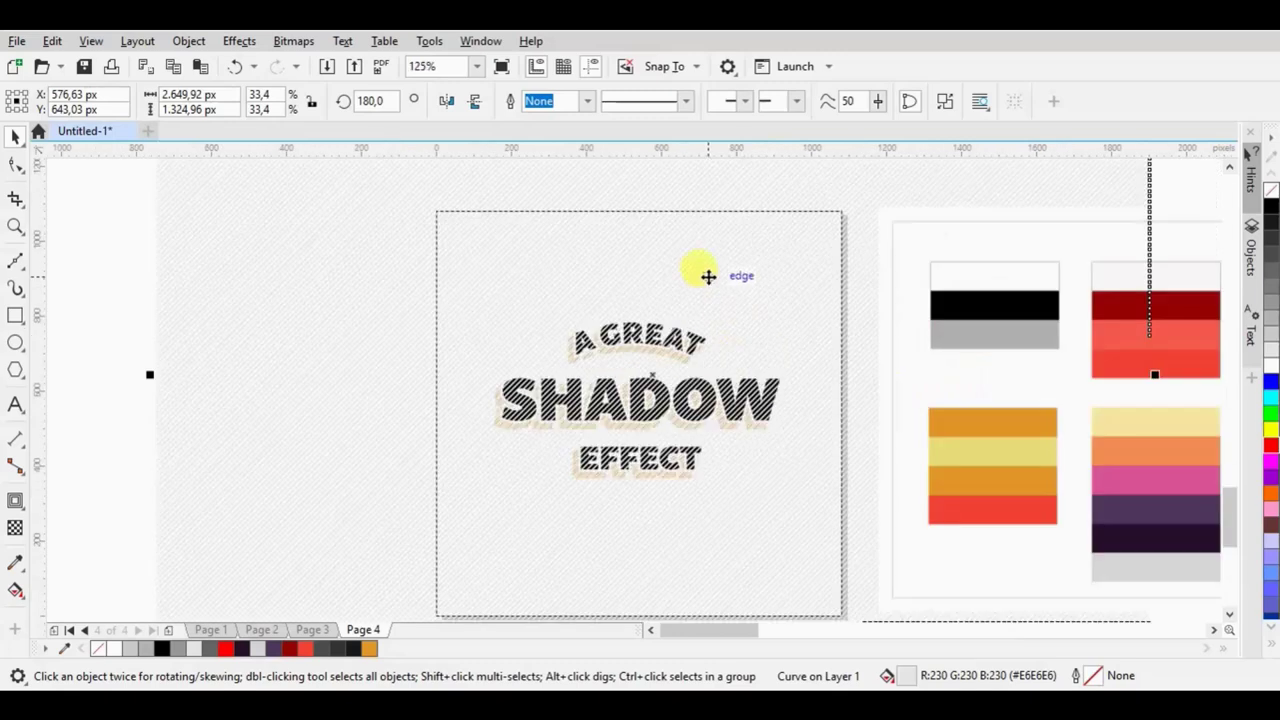
# - Send the striped rectangle to the back and PowerClip it inside the square background
pyautogui.rightClick(891, 197)
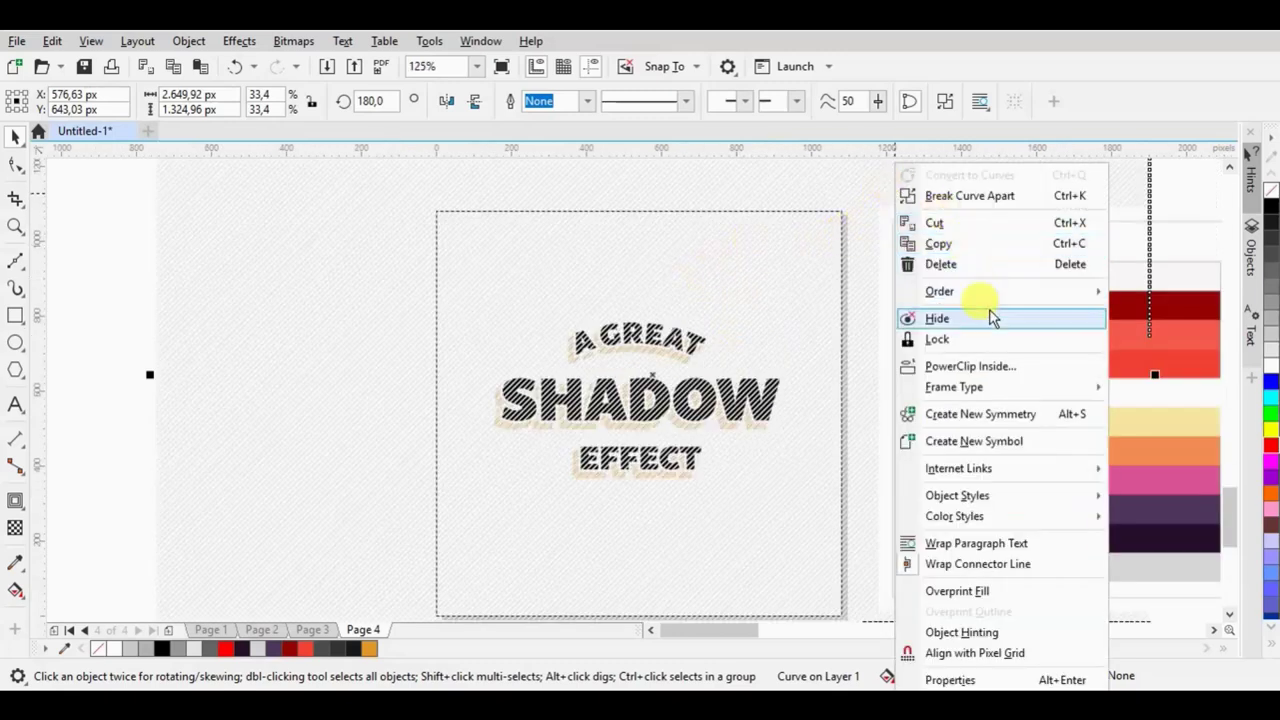
pyautogui.moveTo(940, 291)
pyautogui.click(813, 316)
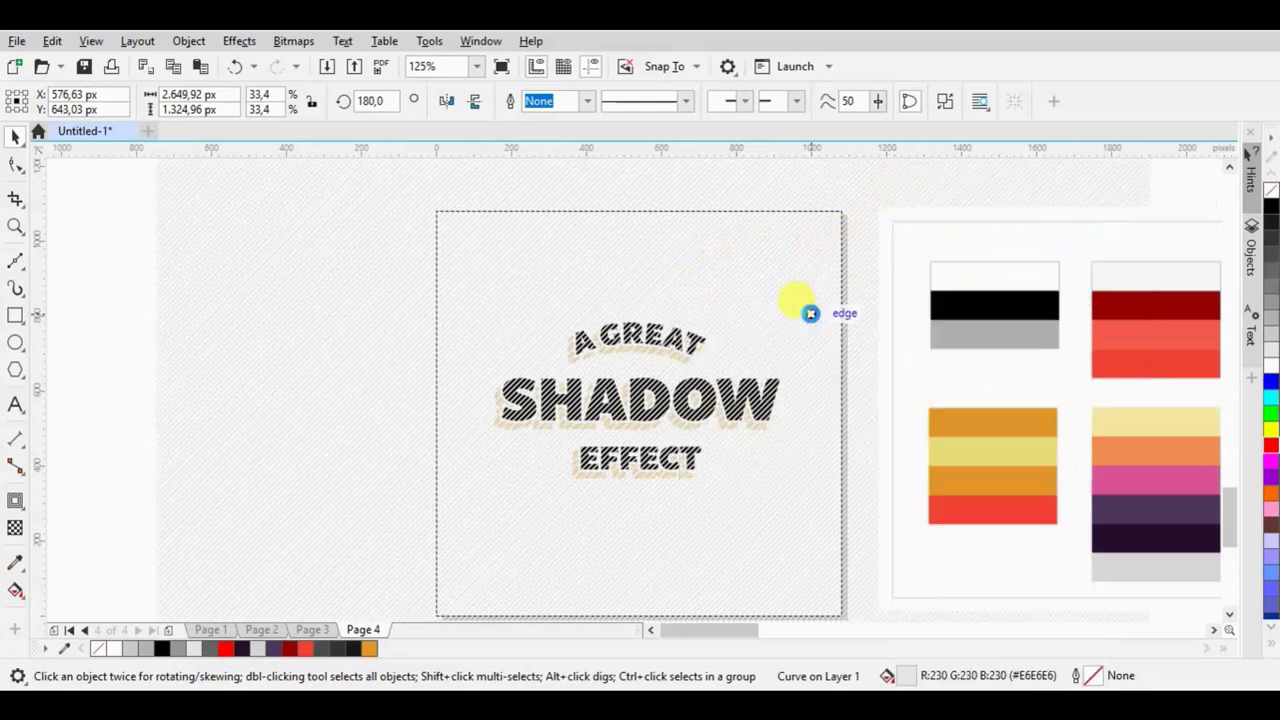
pyautogui.rightClick(862, 189)
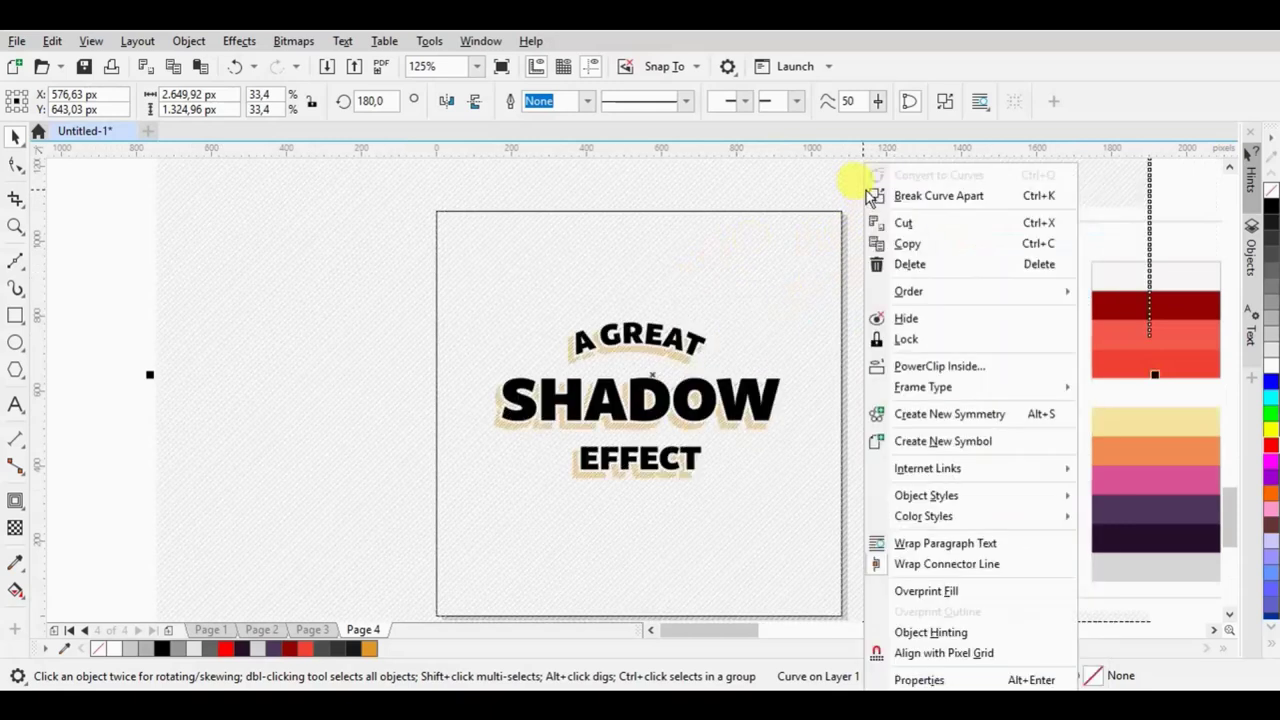
pyautogui.click(938, 368)
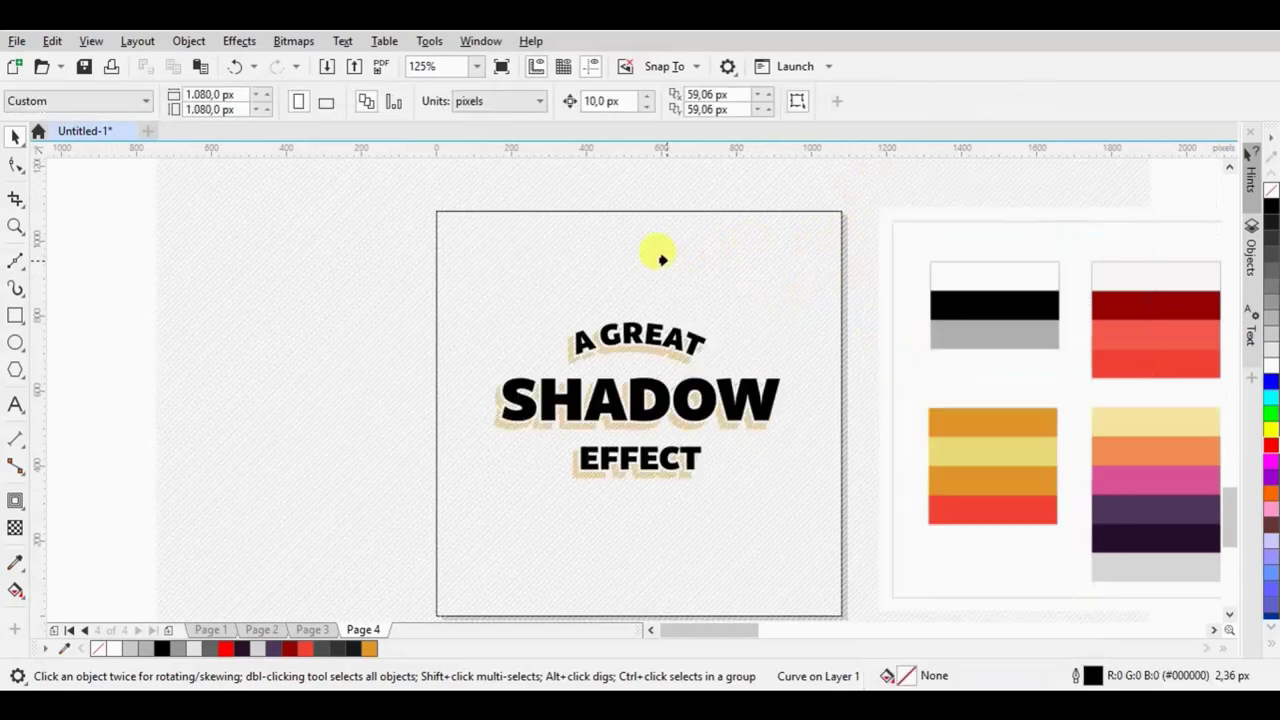
pyautogui.click(657, 251)
pyautogui.click(612, 416)
pyautogui.click(450, 262)
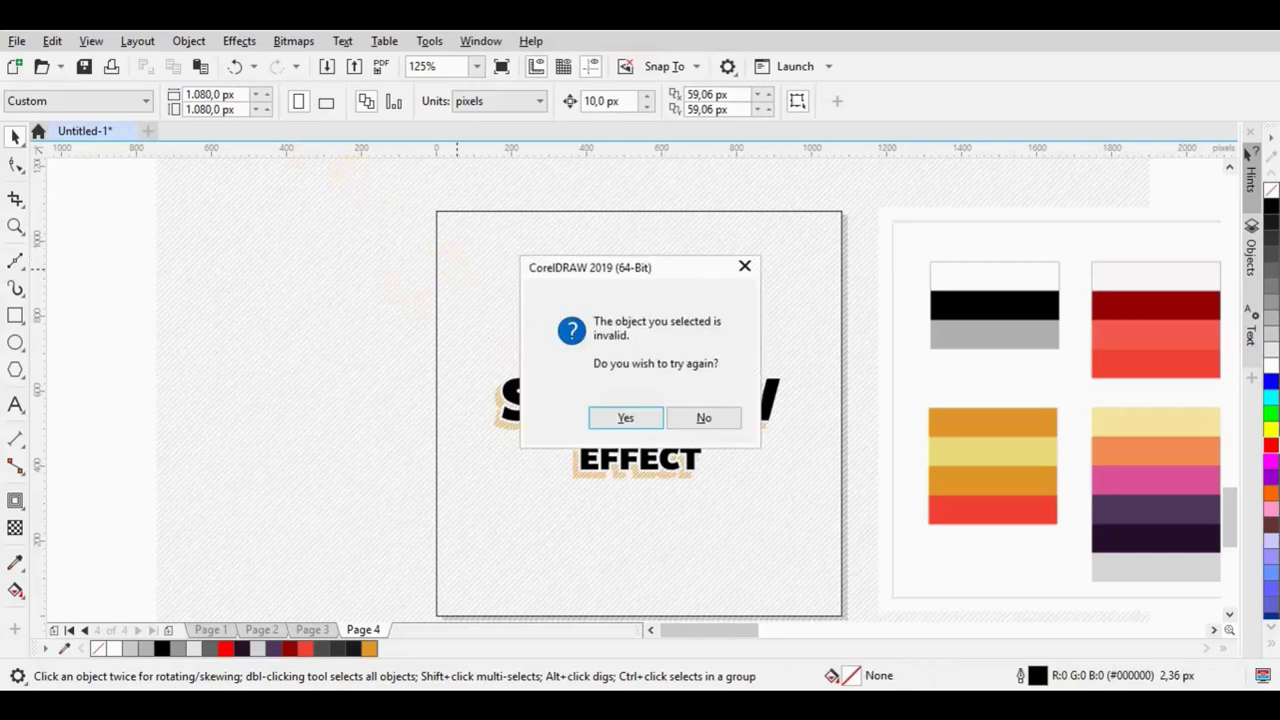
pyautogui.click(610, 417)
pyautogui.click(432, 336)
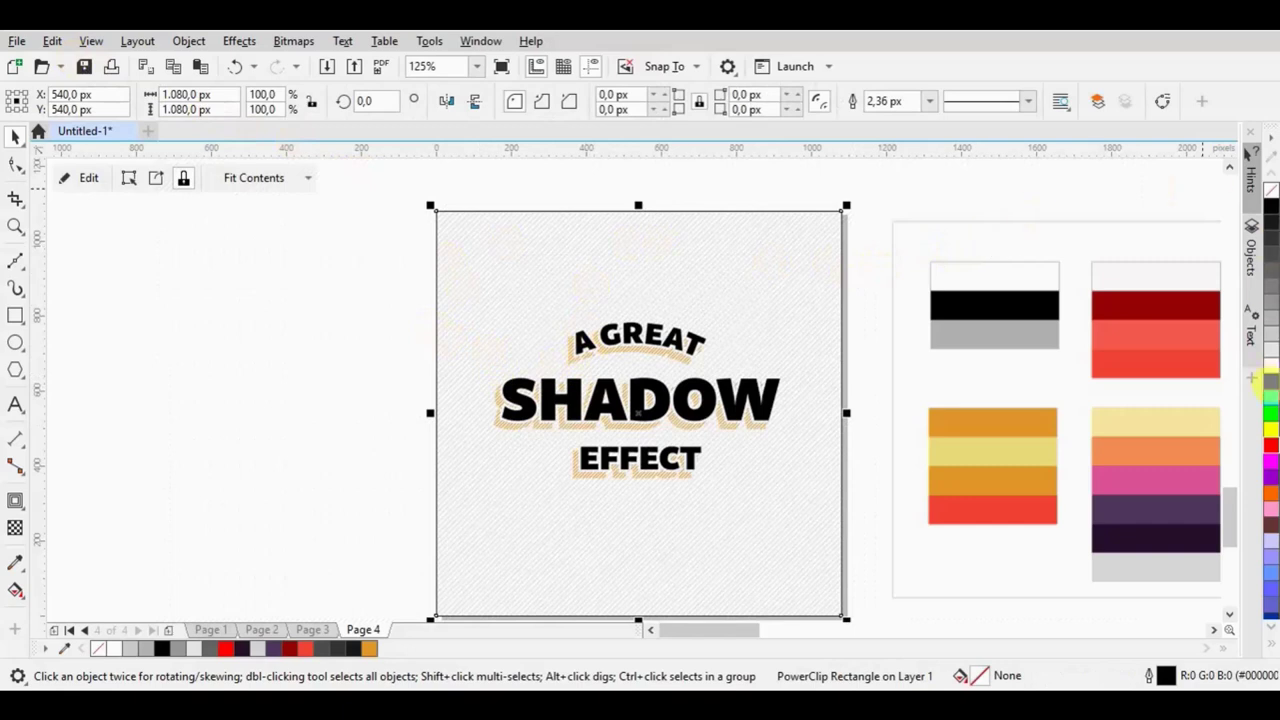
# - Try a white then light grey fill with no outline on the background, then undo
pyautogui.click(1271, 366)
pyautogui.click(1271, 352)
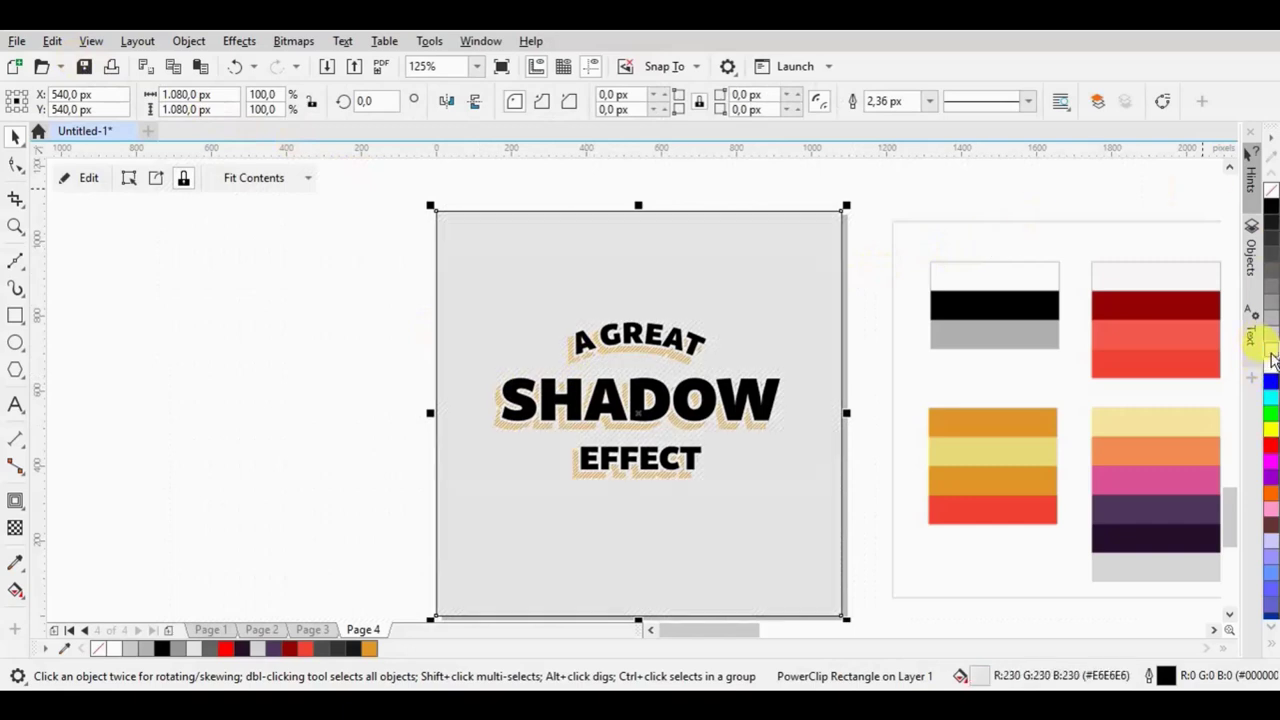
pyautogui.rightClick(1270, 189)
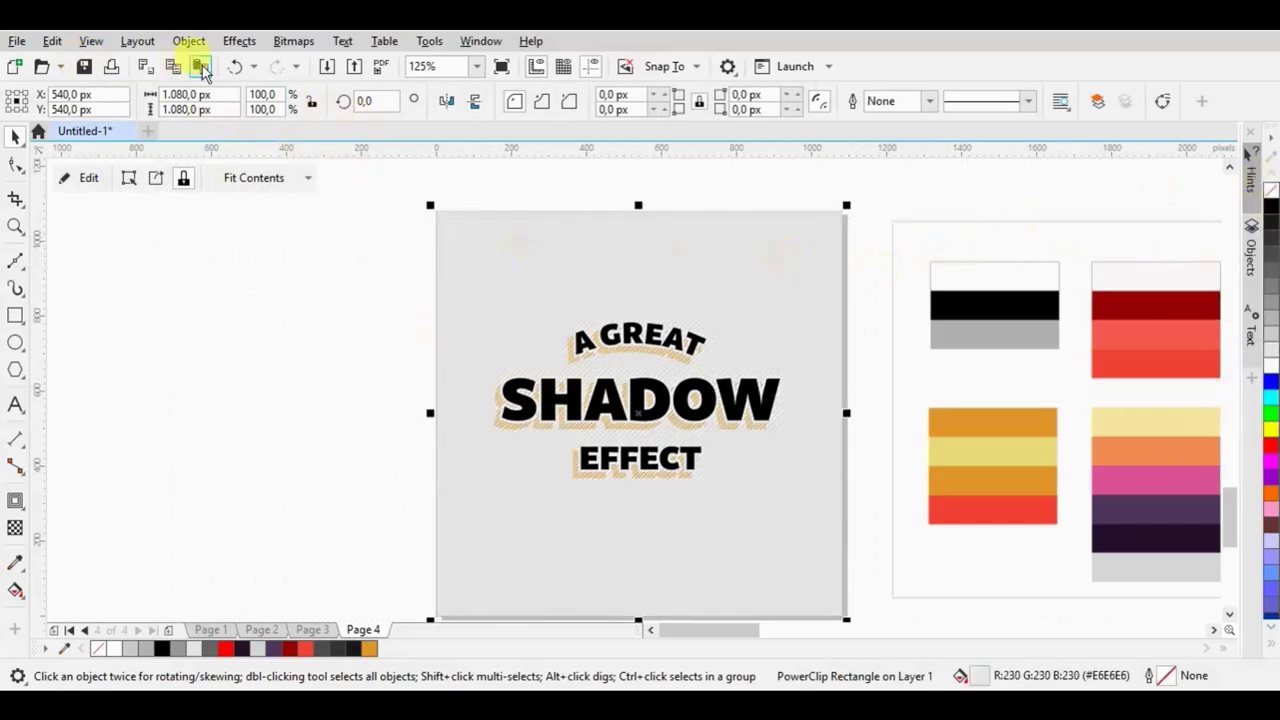
pyautogui.click(234, 66)
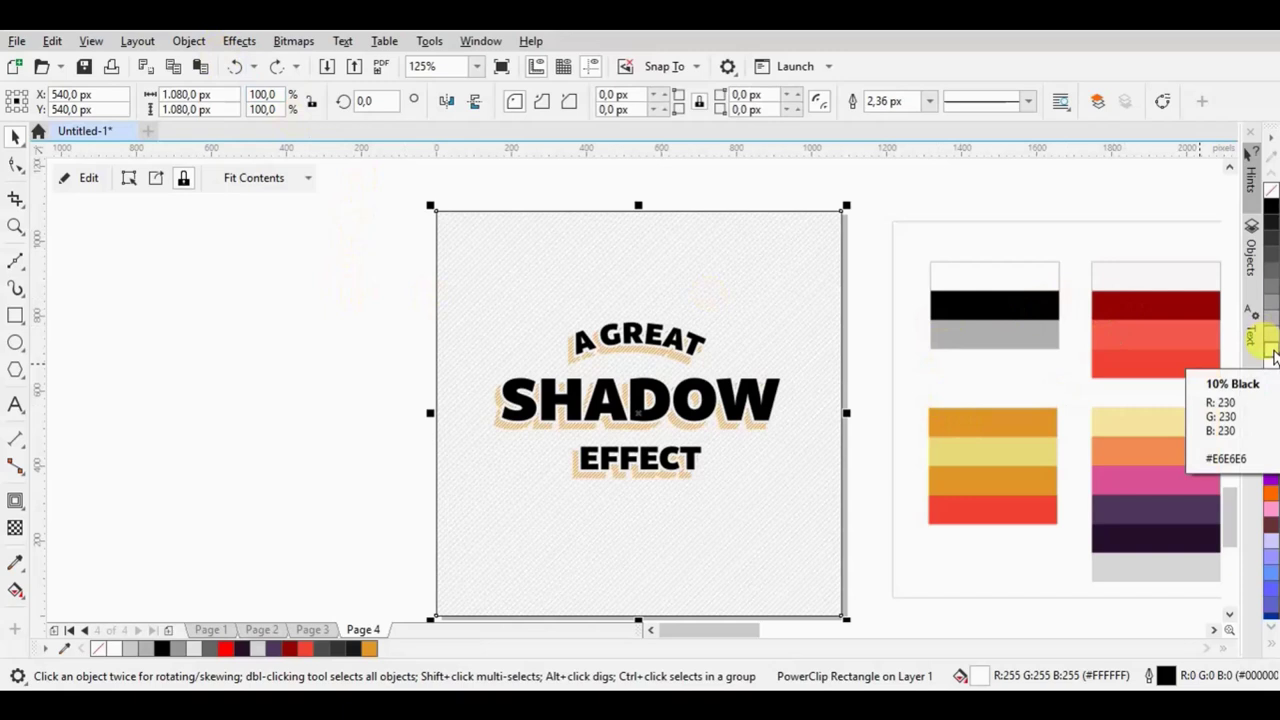
# - Tint the square background very light grey by mixing in the 10% and 20% Black swatches
pyautogui.click(1273, 357)
pyautogui.keyDown('ctrl'); pyautogui.click(1273, 357); pyautogui.keyUp('ctrl')
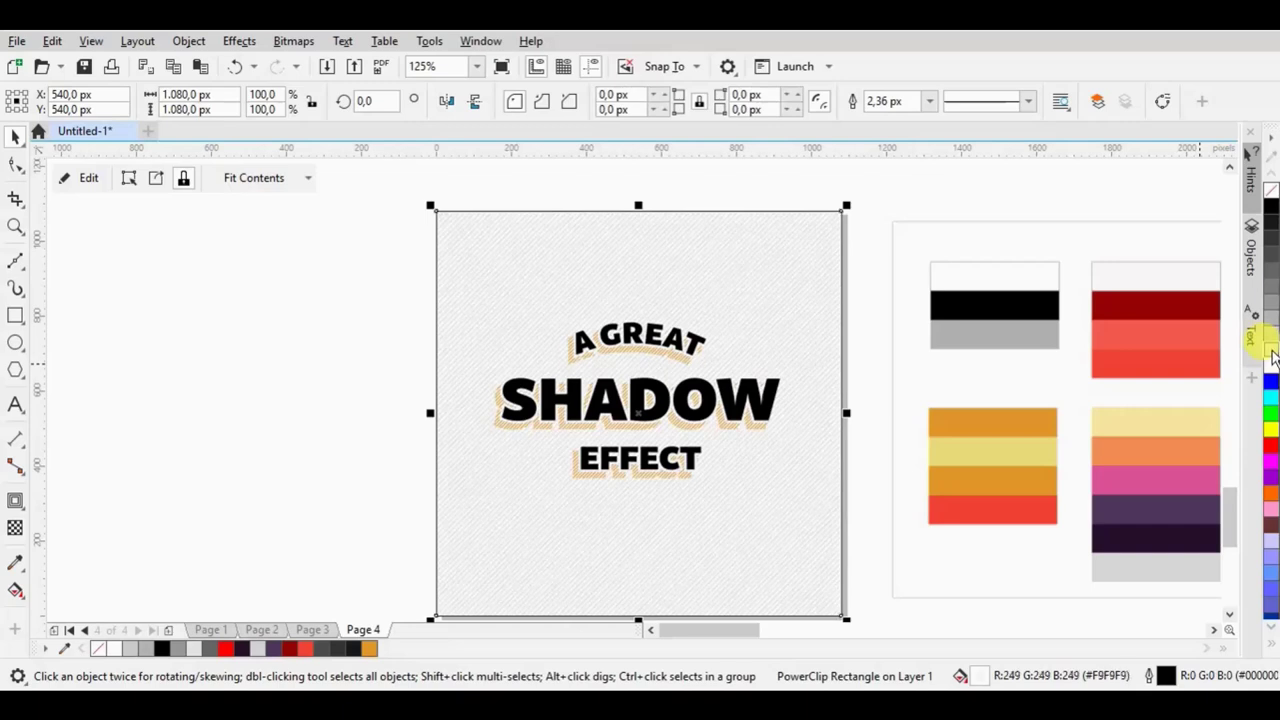
pyautogui.keyDown('ctrl'); pyautogui.click(1273, 357); pyautogui.keyUp('ctrl')
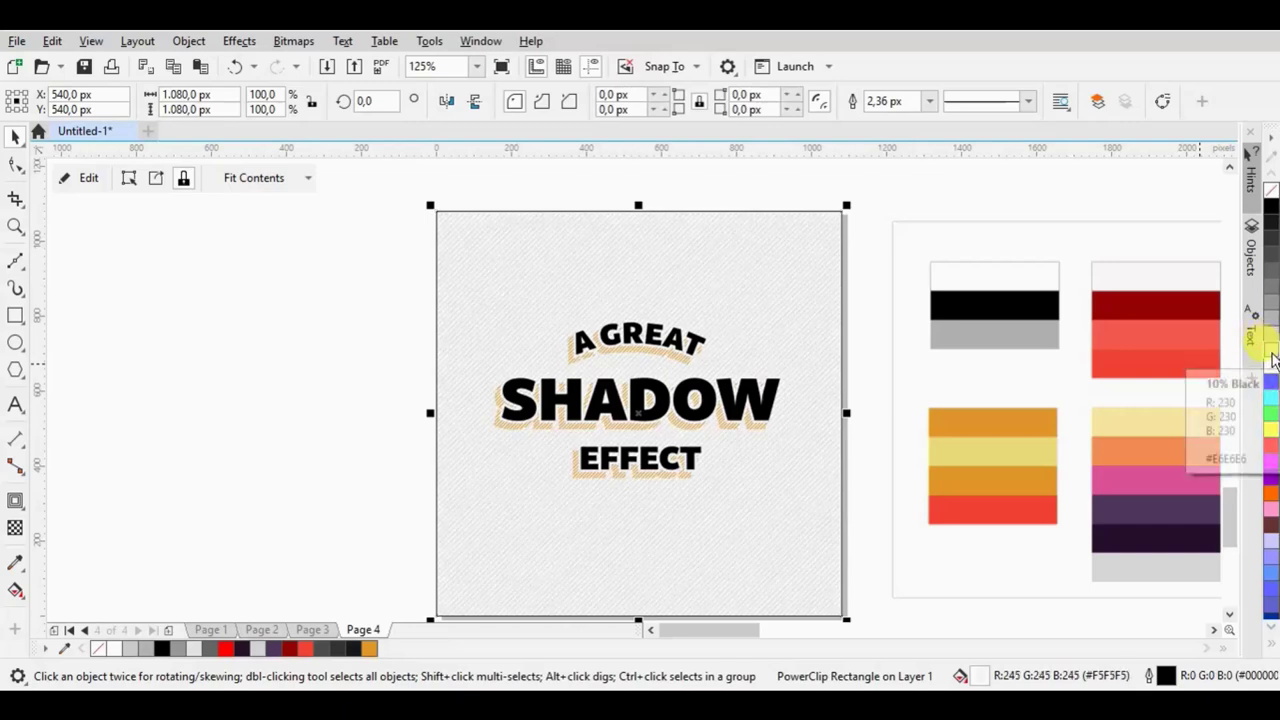
pyautogui.keyDown('ctrl'); pyautogui.click(1273, 357); pyautogui.keyUp('ctrl')
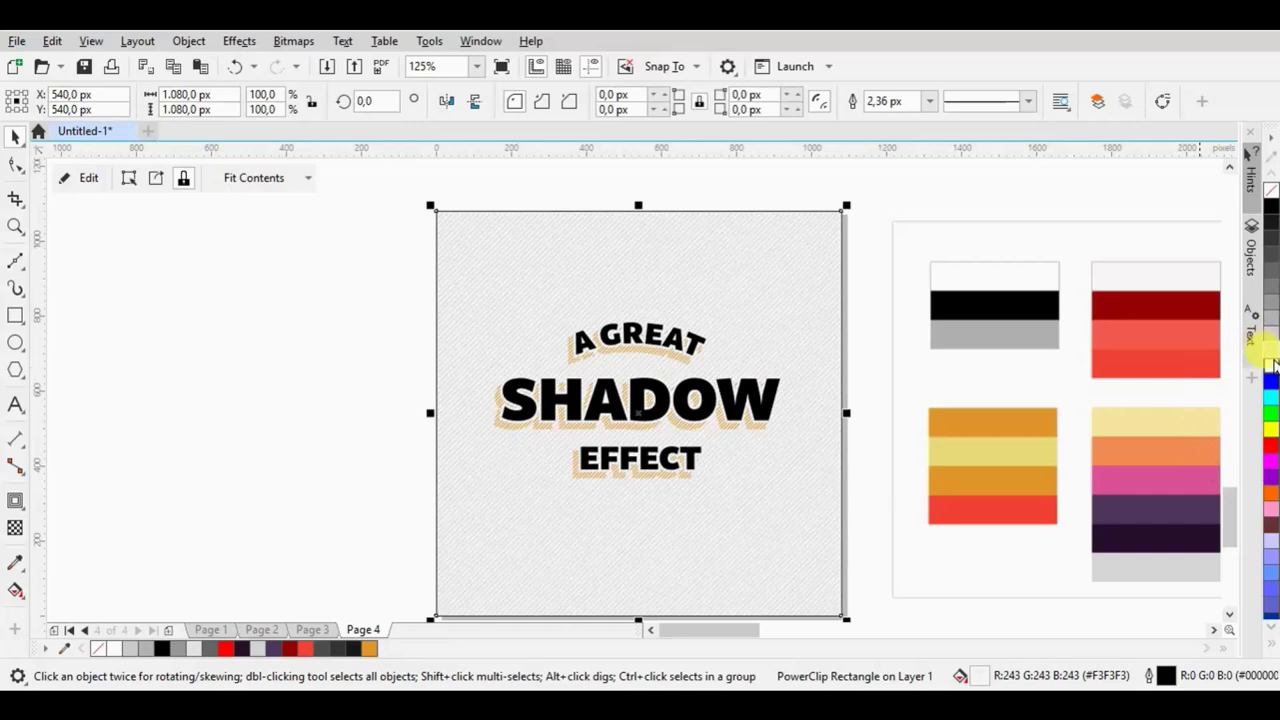
pyautogui.keyDown('ctrl'); pyautogui.click(1273, 360); pyautogui.keyUp('ctrl')
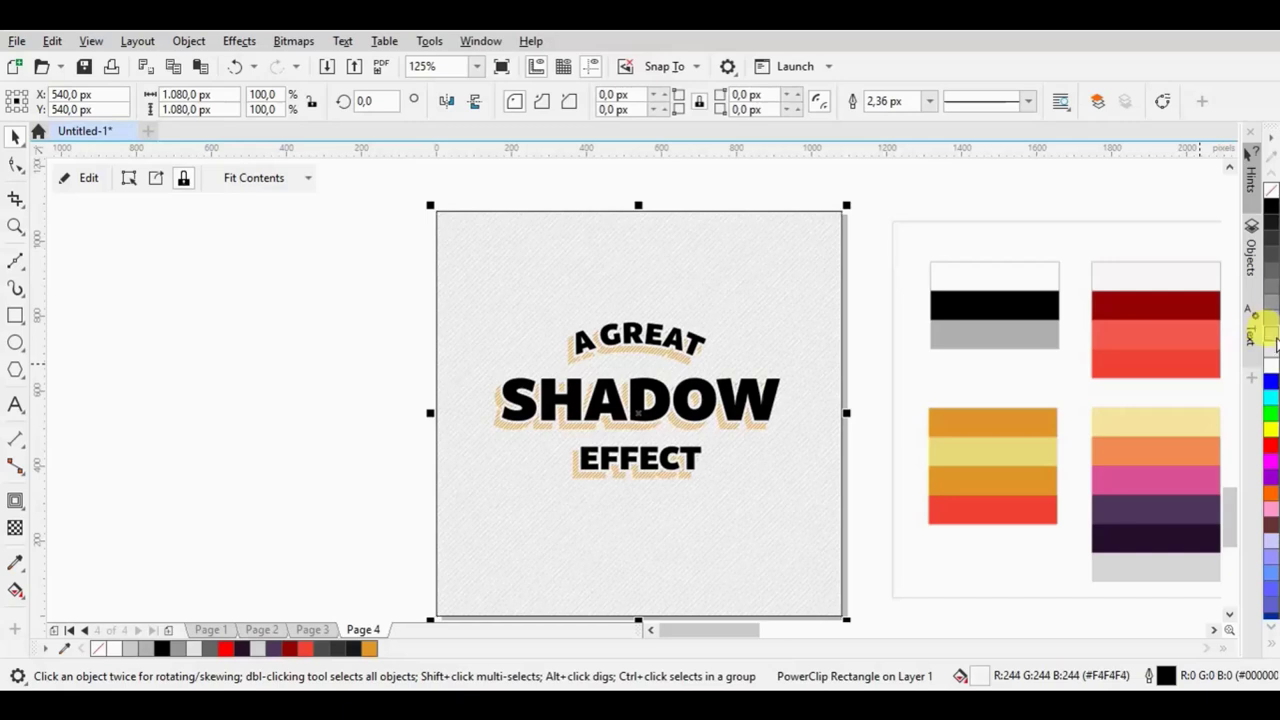
pyautogui.keyDown('ctrl'); pyautogui.click(1275, 343); pyautogui.keyUp('ctrl')
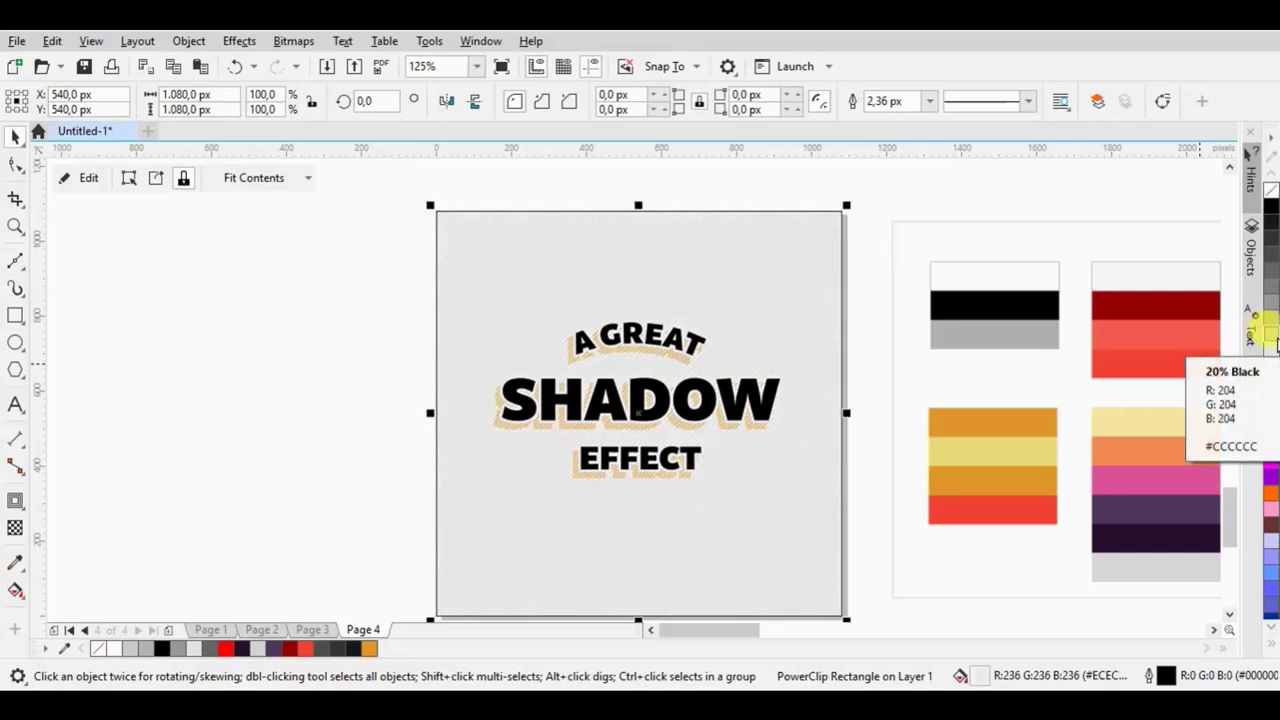
pyautogui.moveTo(357, 286); pyautogui.dragTo(807, 505)
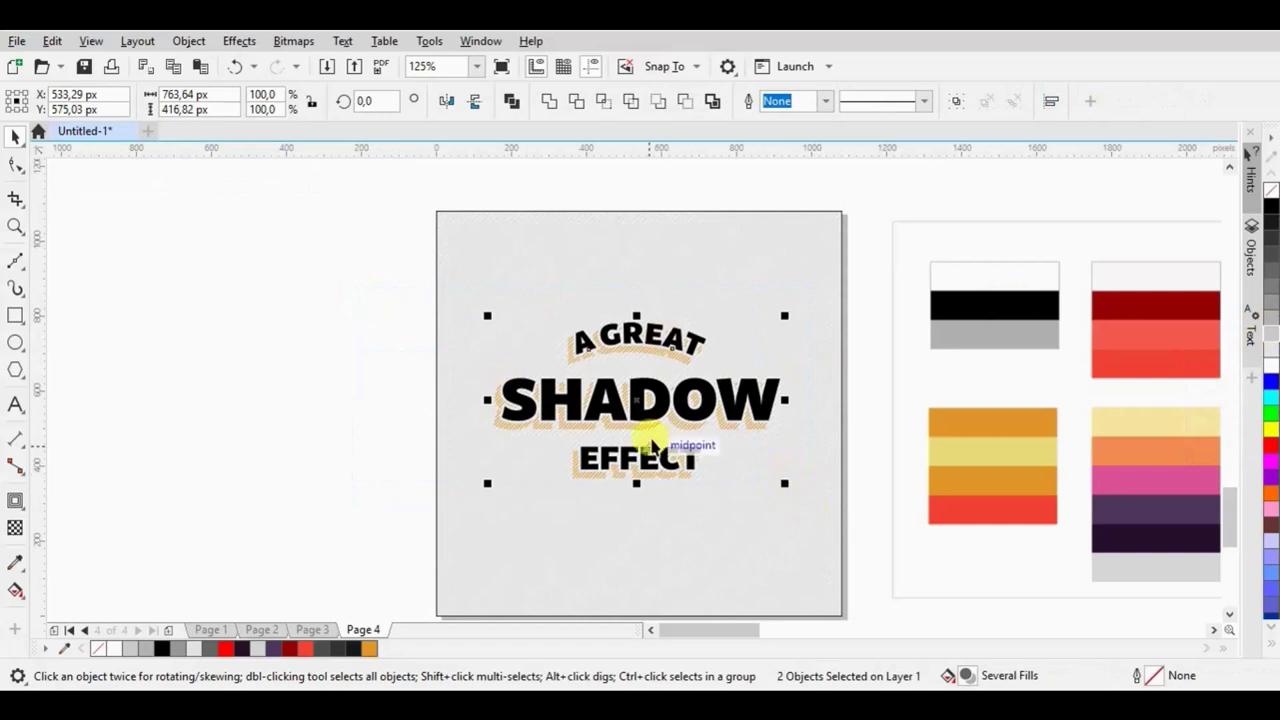
# - Group the text with its shadow and centre it on the square background
pyautogui.hotkey('ctrl', 'g')
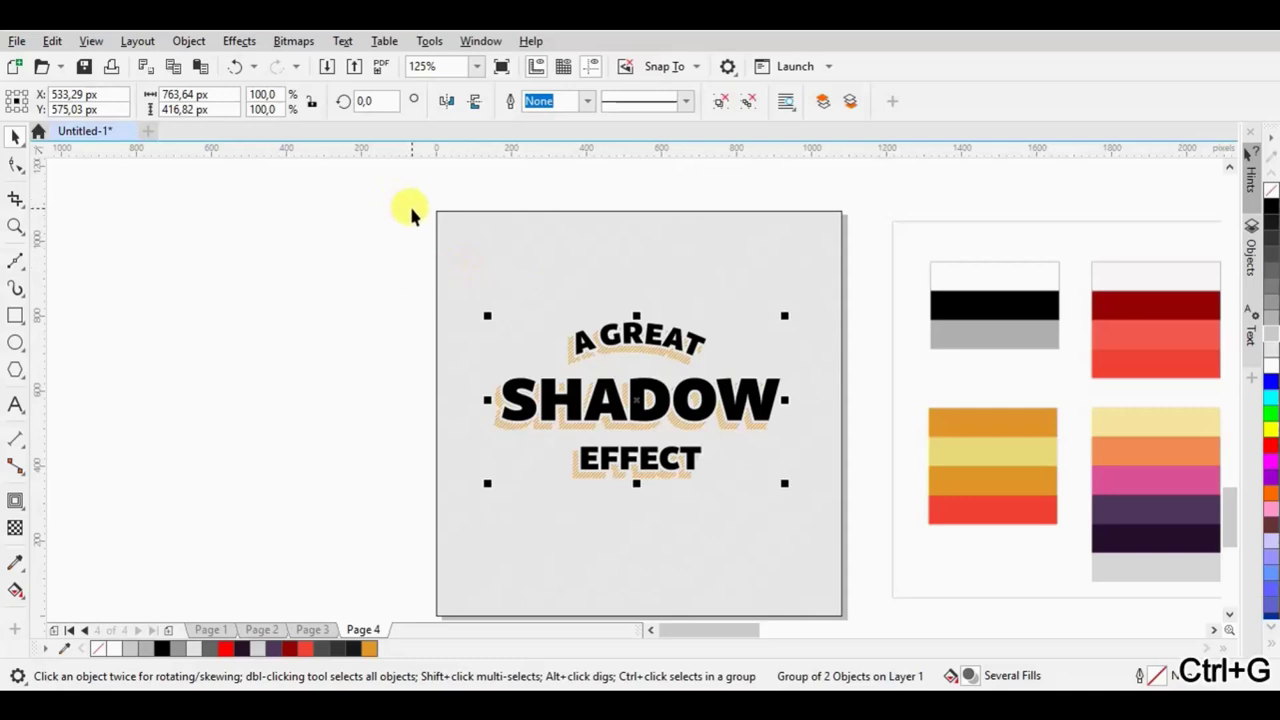
pyautogui.moveTo(402, 197); pyautogui.dragTo(880, 615)
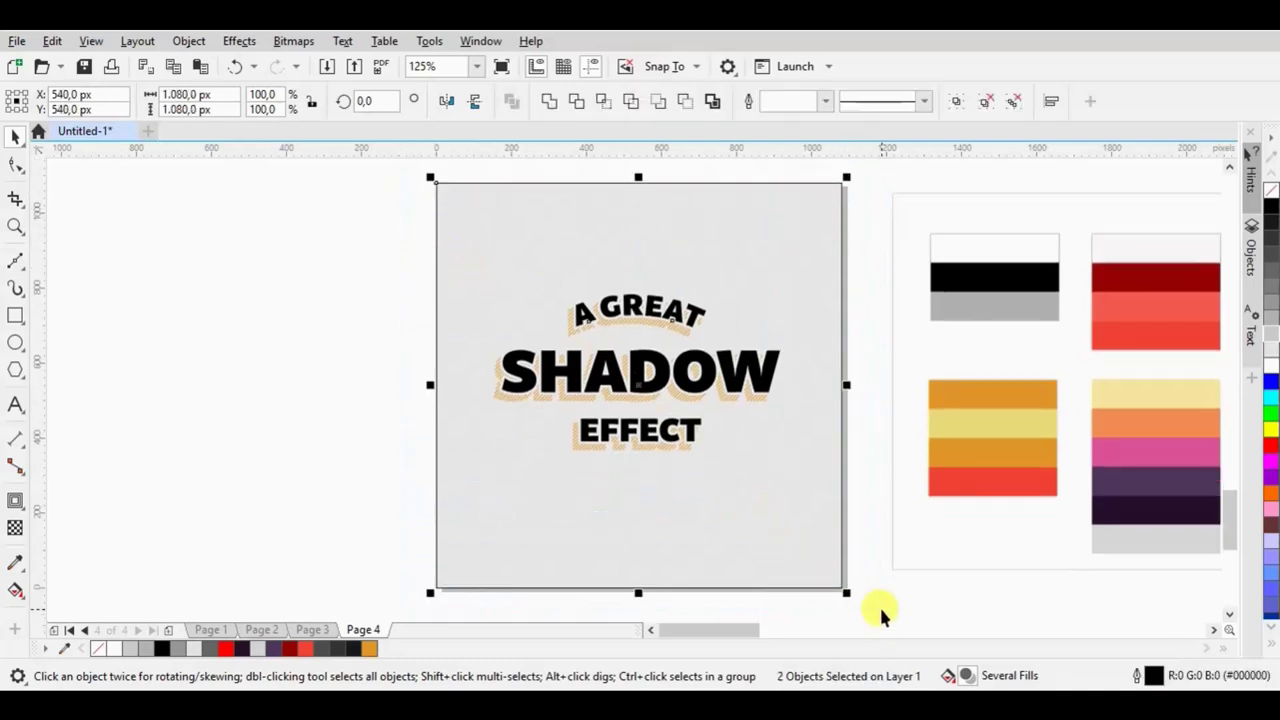
pyautogui.press('c')
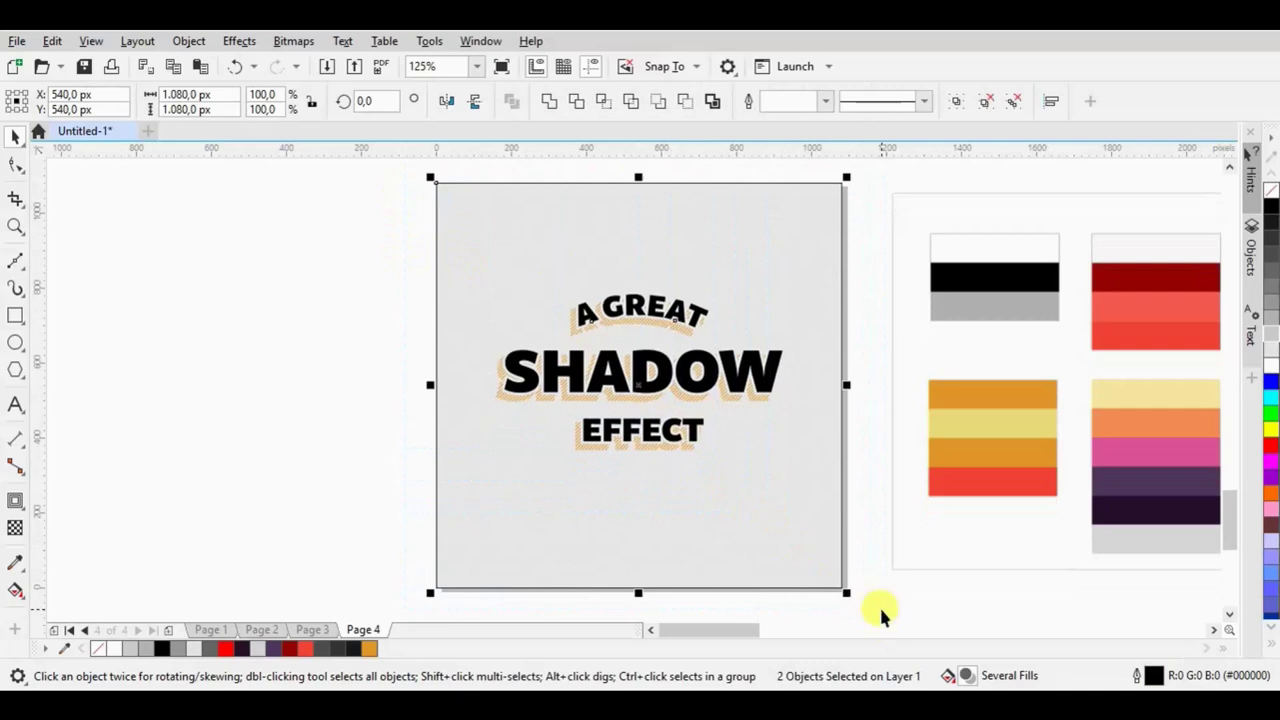
pyautogui.press('e')
# - Delete the colour-palette reference image and deselect everything
pyautogui.click(223, 422)
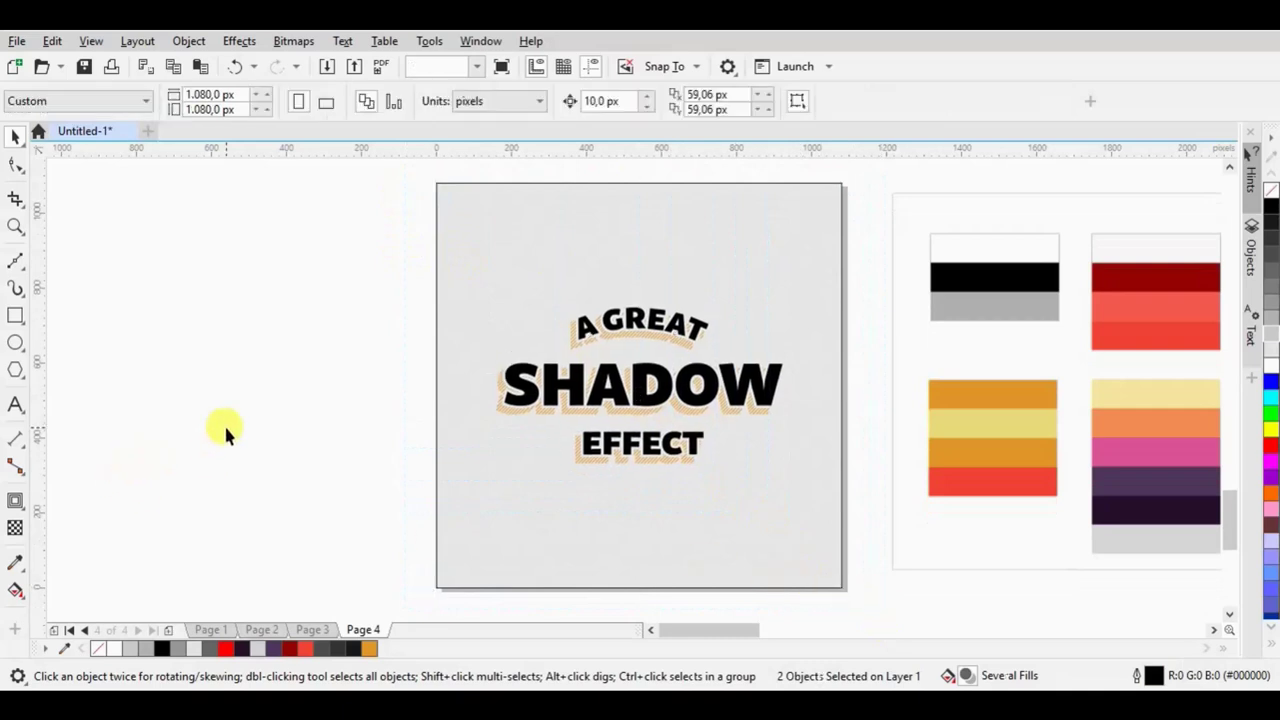
pyautogui.scroll(-2, 346, 427)
pyautogui.click(750, 335)
pyautogui.press('Delete')
pyautogui.click(552, 359)
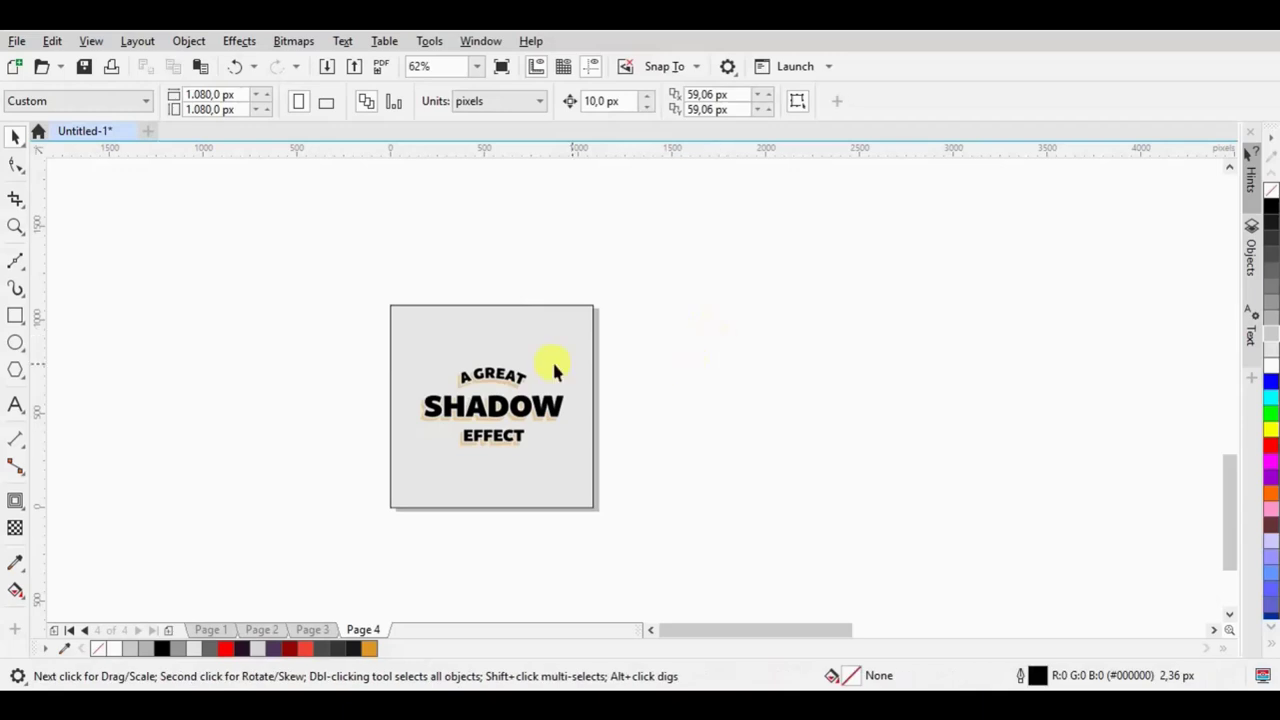
pyautogui.scroll(2, 463, 365)
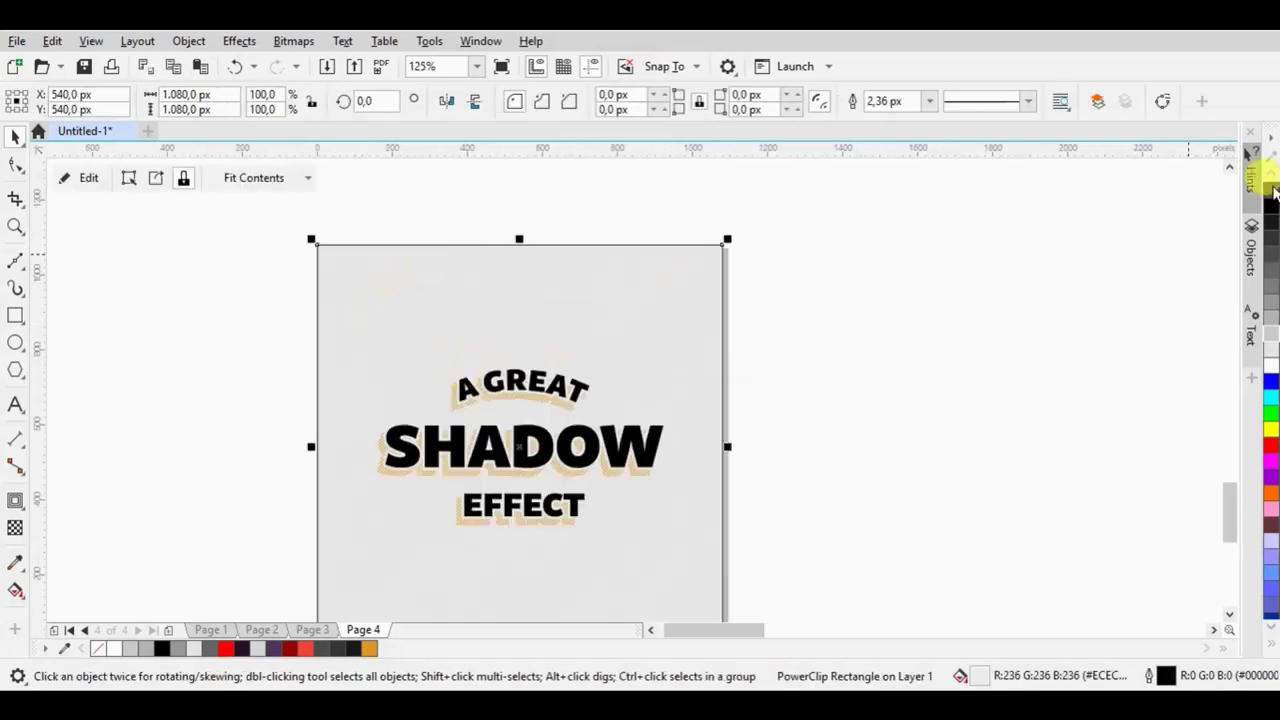
pyautogui.click(818, 280)
pyautogui.scroll(-2, 729, 337)
pyautogui.scroll(2, 742, 350)
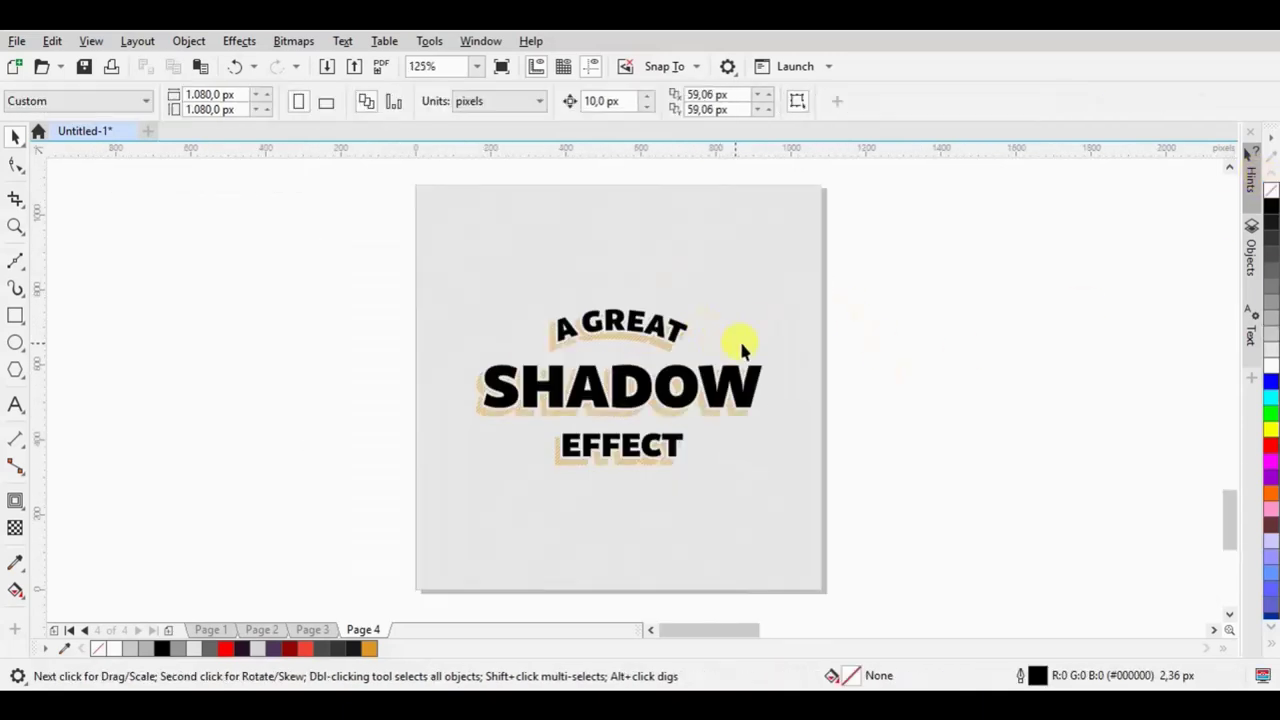